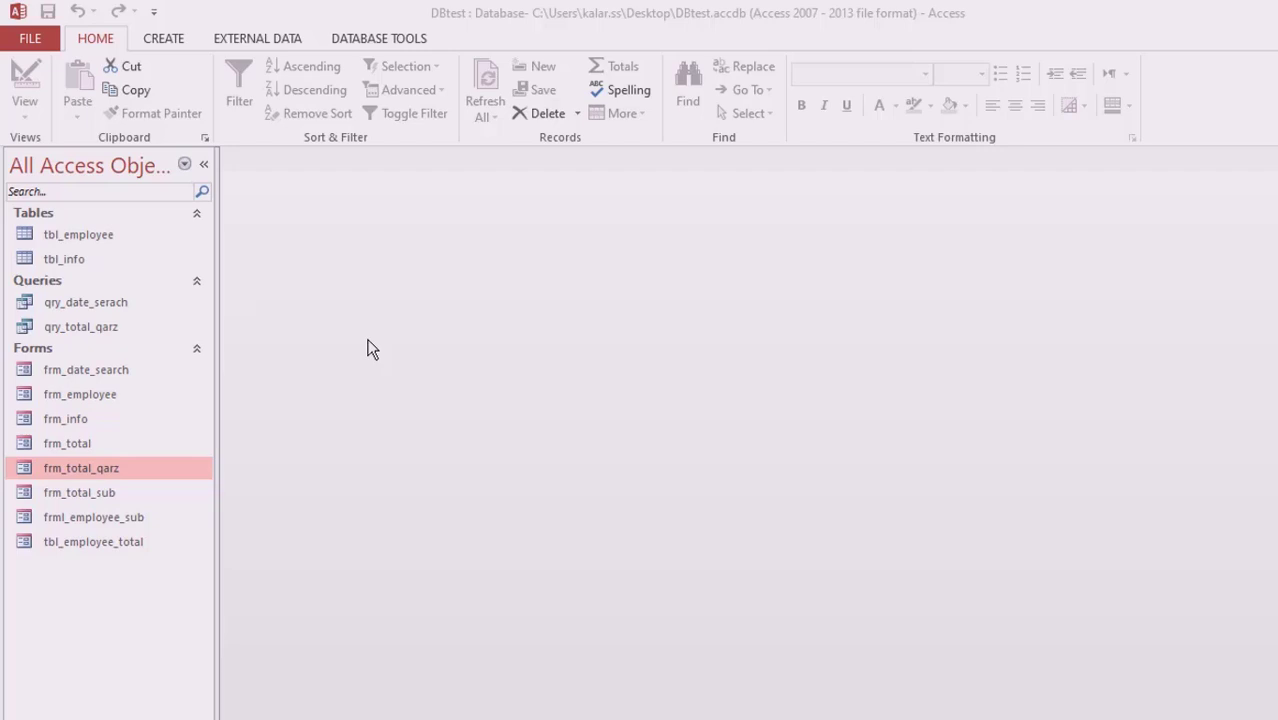
- Create a new table saved as tbl_daily in design view and rename its ID field to ID_daily
{"action": "left_click", "coordinate": [126, 236]}
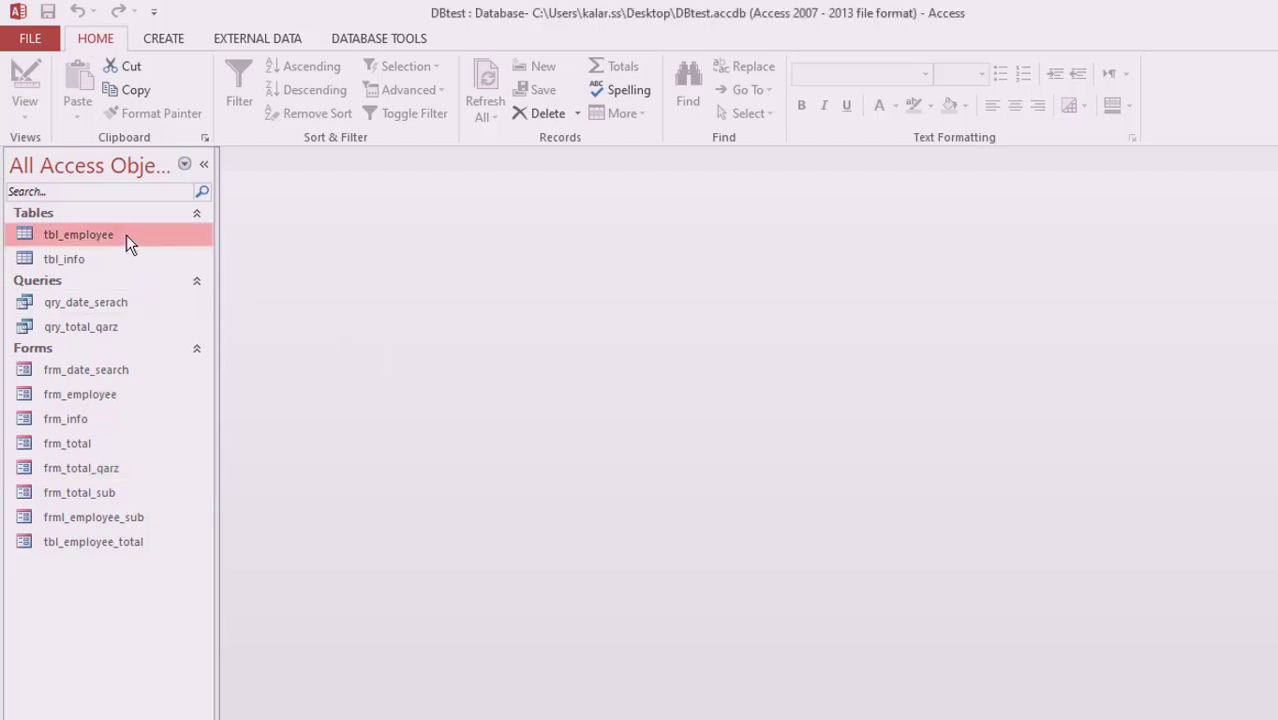
{"action": "left_click", "coordinate": [166, 40]}
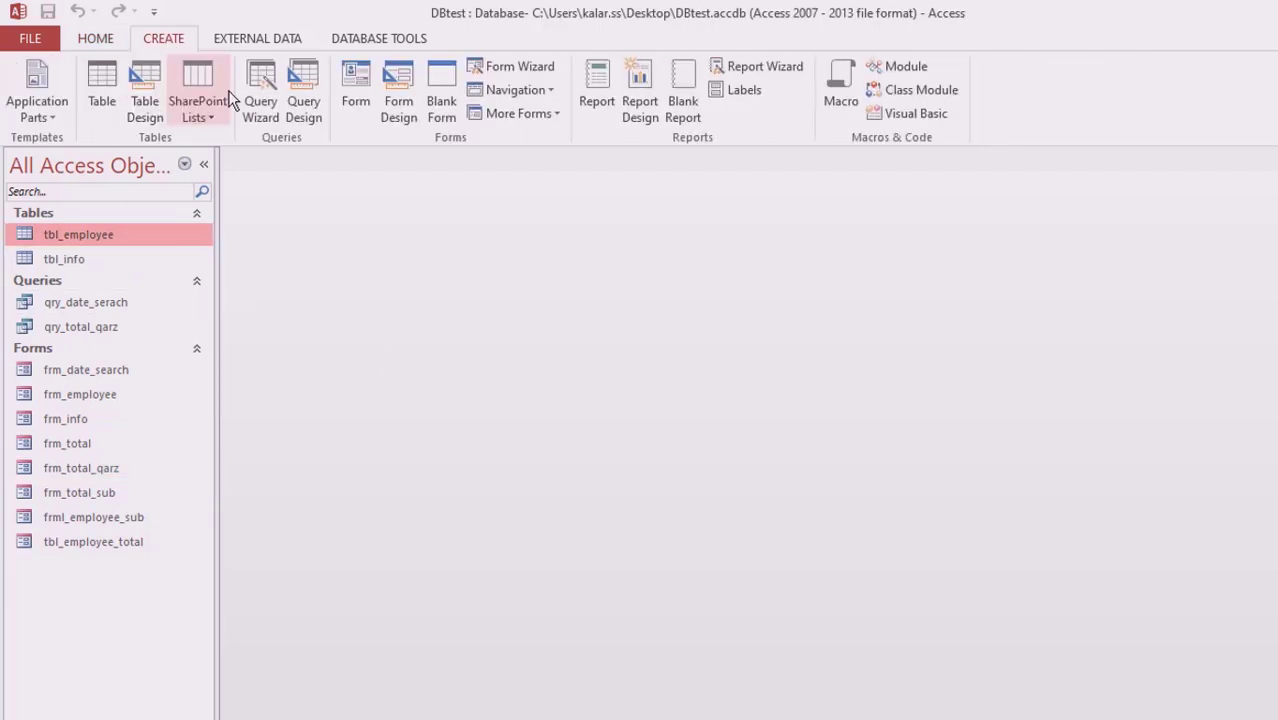
{"action": "left_click", "coordinate": [103, 101]}
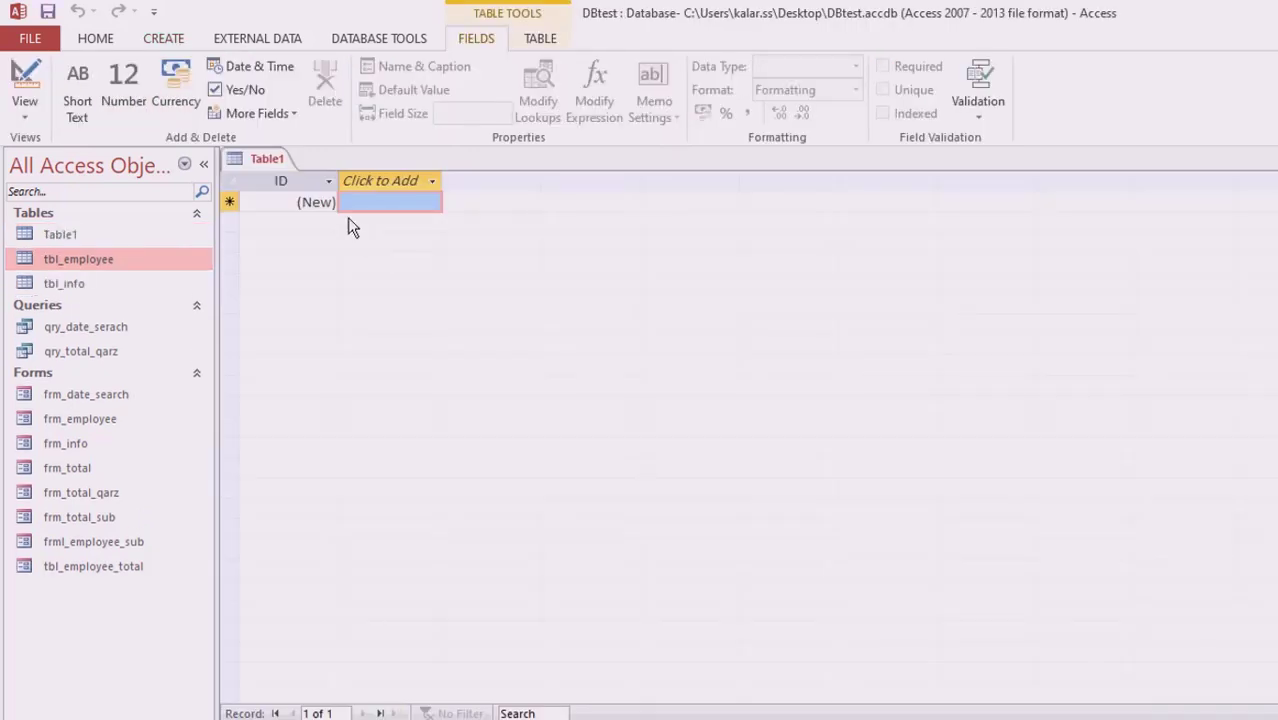
{"action": "right_click", "coordinate": [276, 166]}
{"action": "left_click", "coordinate": [330, 256]}
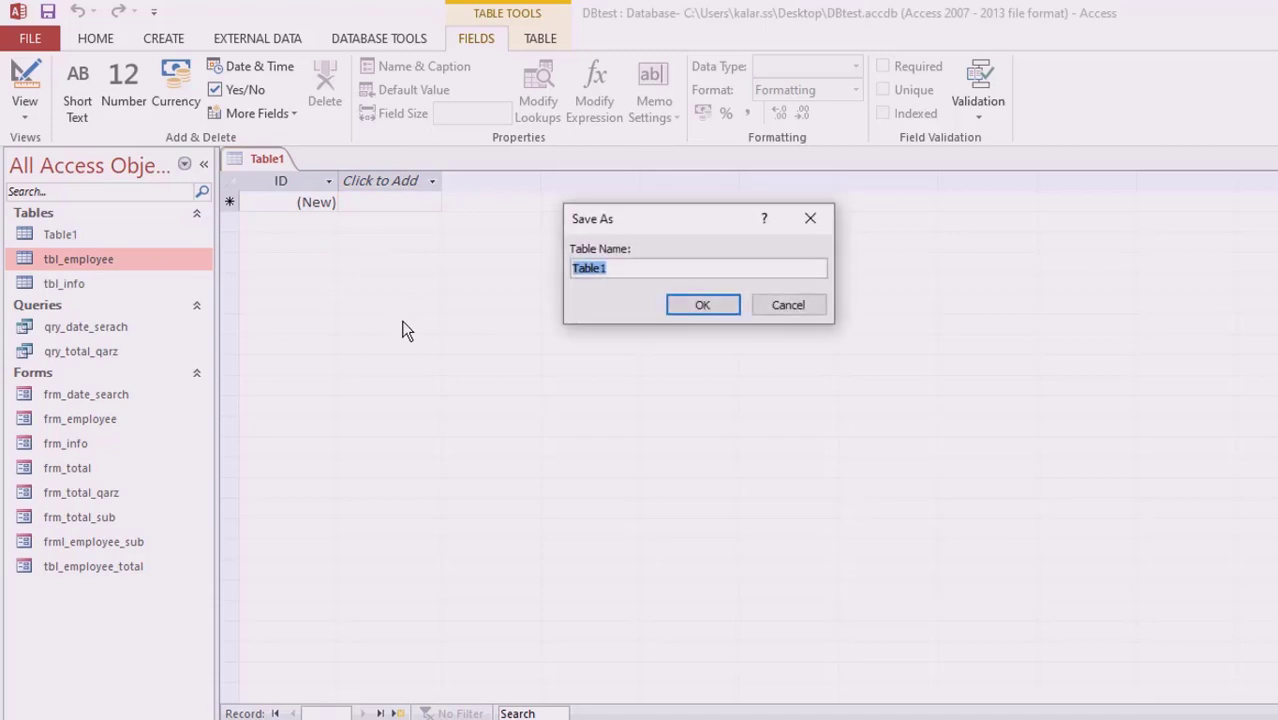
{"action": "type", "text": "tbl_daily"}
{"action": "left_click", "coordinate": [704, 310]}
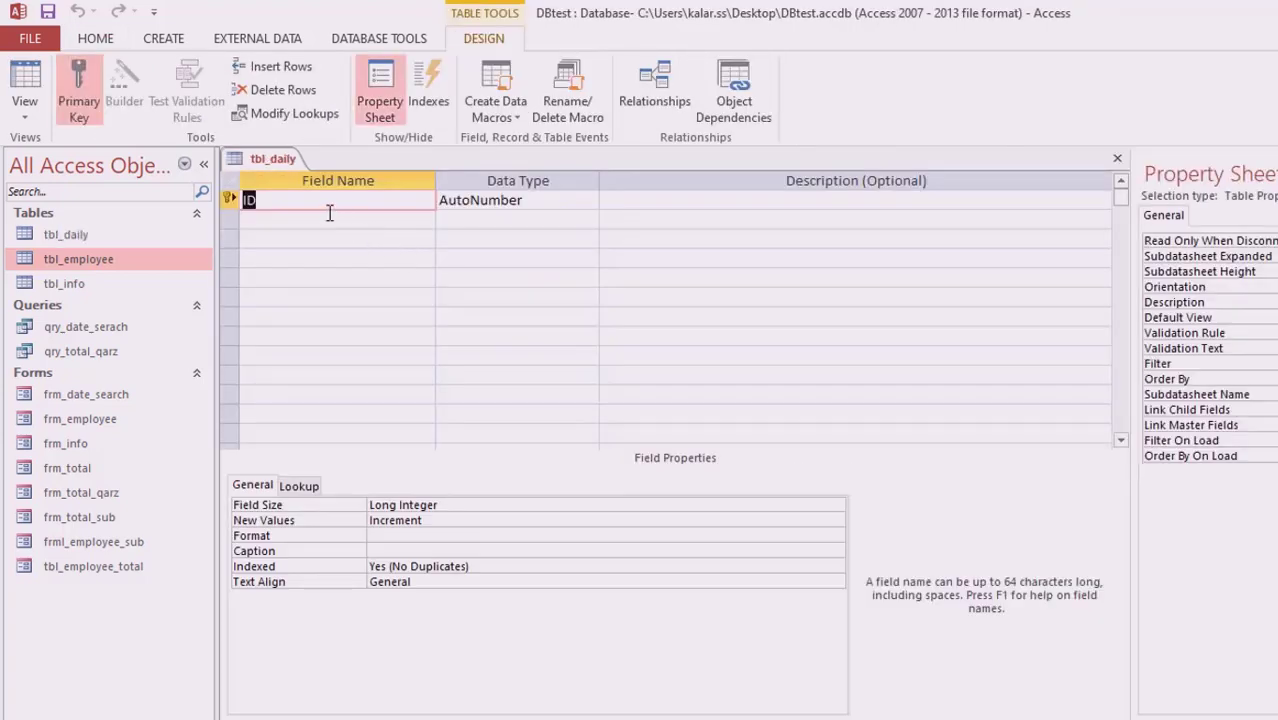
{"action": "left_click", "coordinate": [319, 203]}
{"action": "type", "text": "_daily"}
{"action": "left_click", "coordinate": [349, 221]}
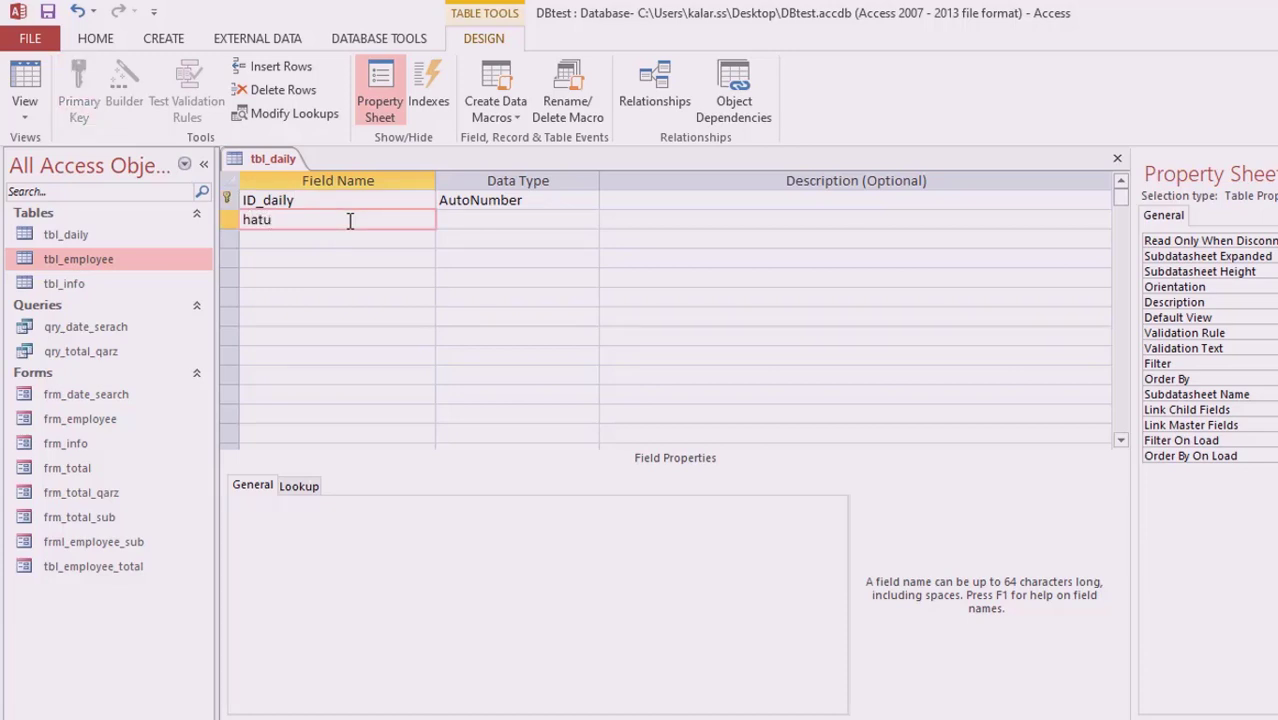
{"action": "left_click", "coordinate": [518, 219]}
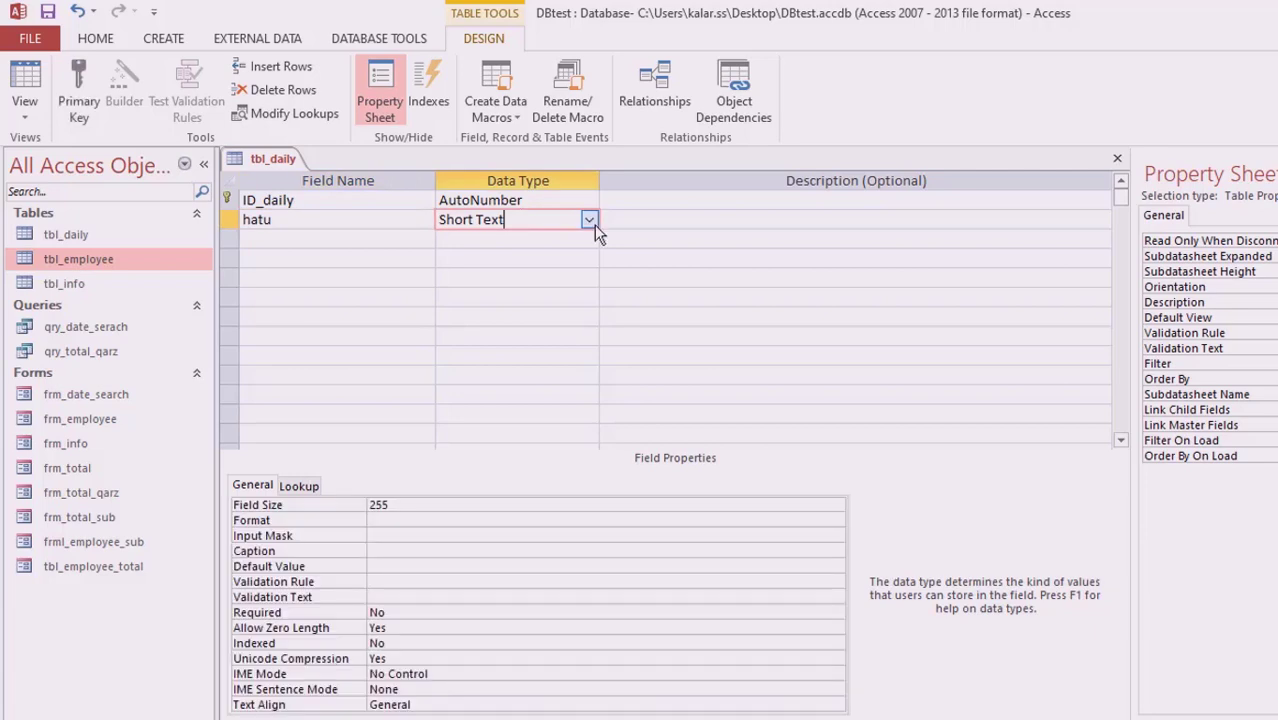
{"action": "left_click", "coordinate": [590, 220]}
{"action": "left_click", "coordinate": [555, 434]}
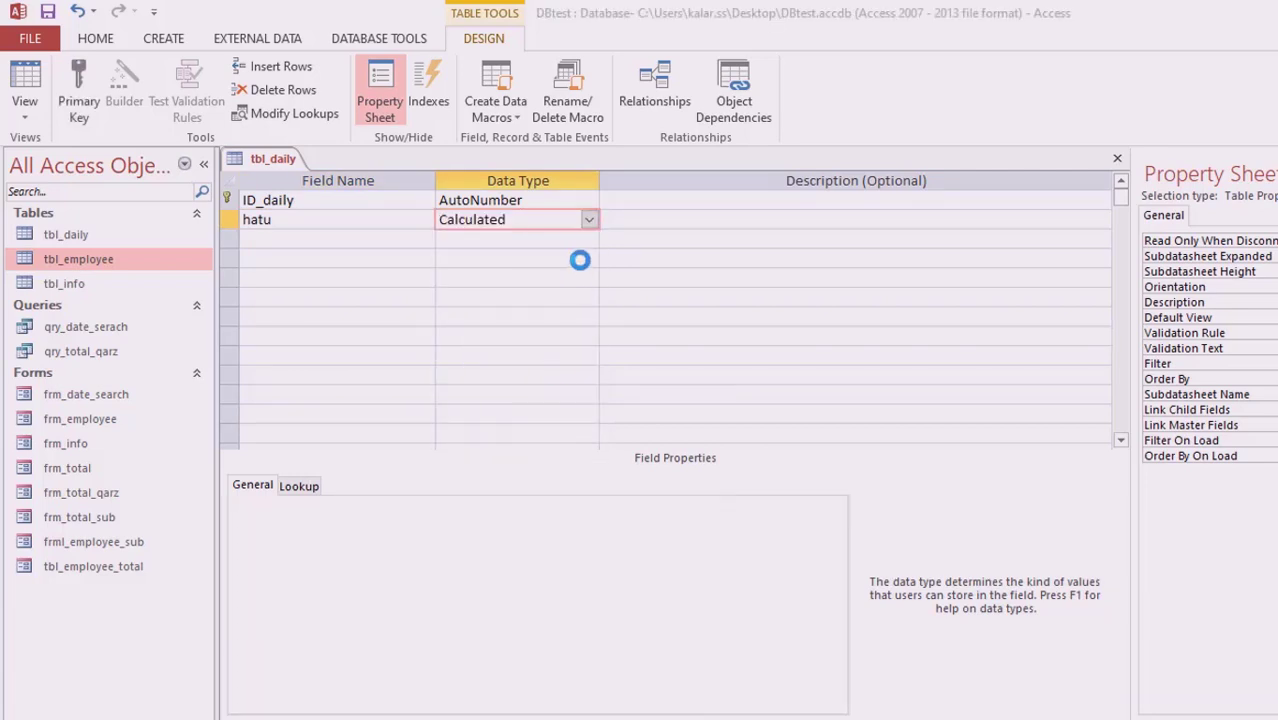
{"action": "left_click", "coordinate": [906, 211]}
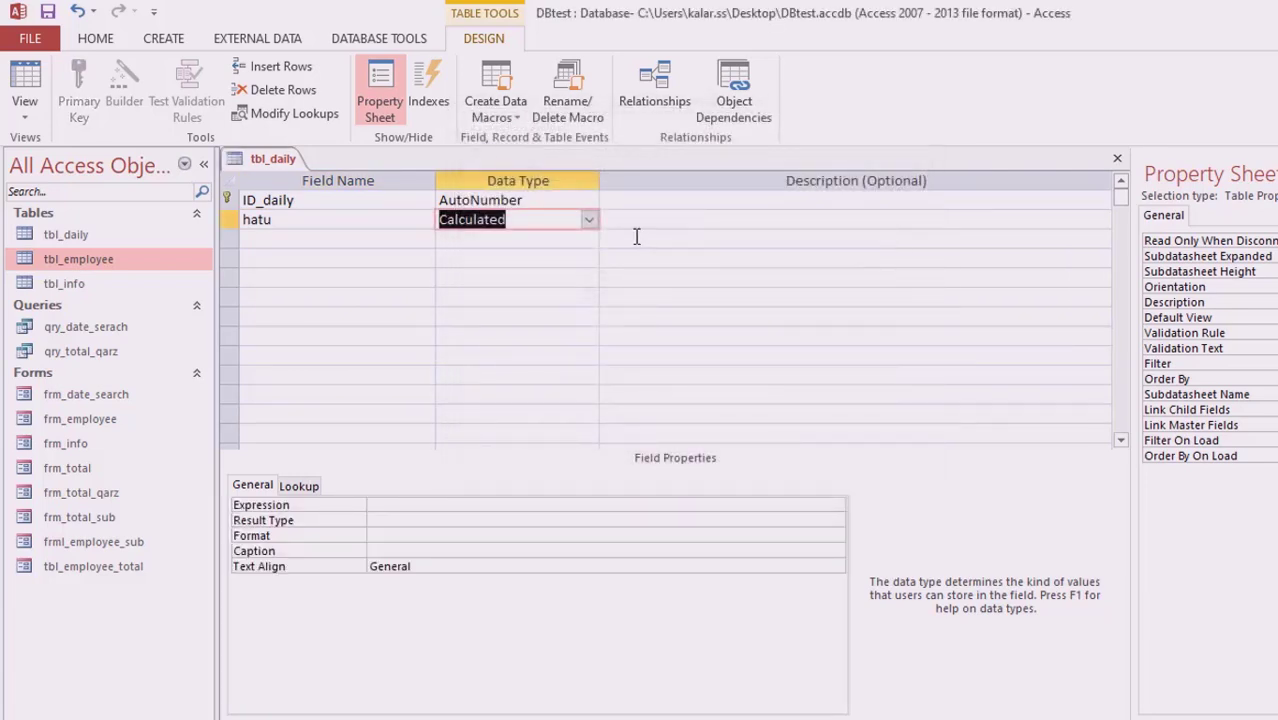
{"action": "left_click", "coordinate": [590, 220]}
{"action": "left_click", "coordinate": [540, 440]}
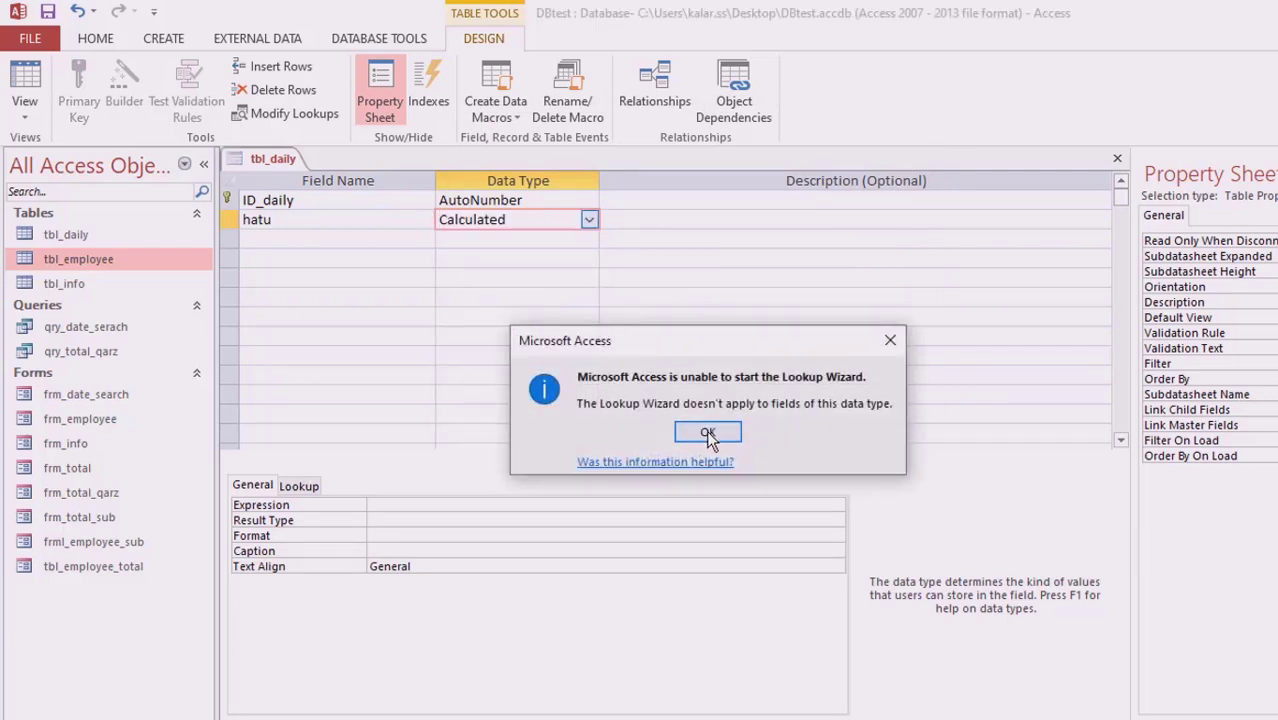
{"action": "left_click", "coordinate": [700, 432]}
{"action": "left_click", "coordinate": [590, 220]}
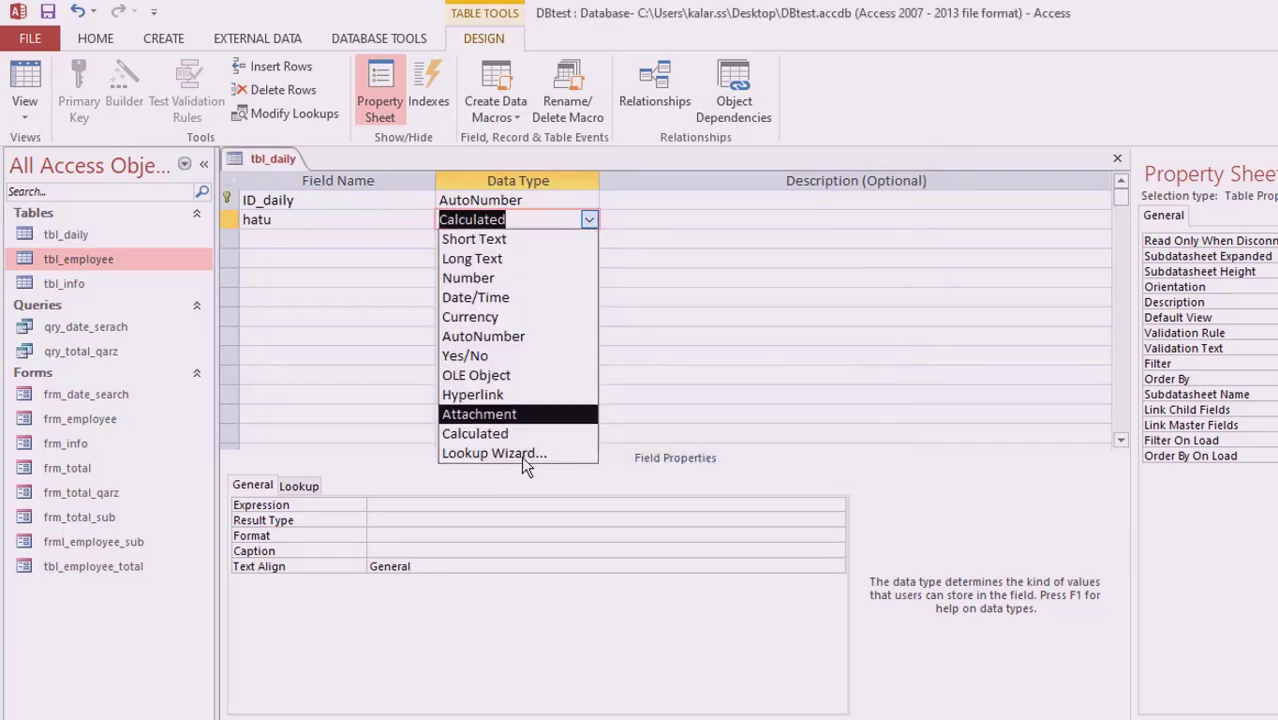
{"action": "left_click", "coordinate": [527, 453]}
{"action": "left_click", "coordinate": [702, 432]}
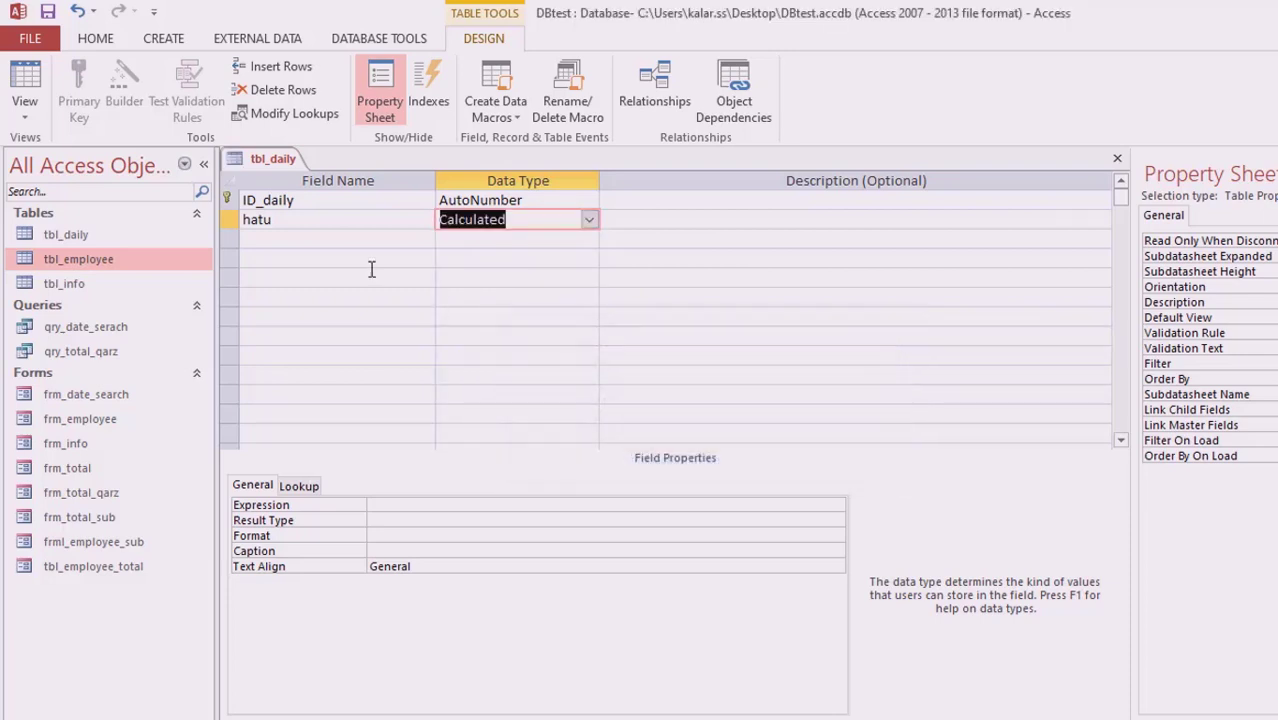
{"action": "left_click", "coordinate": [231, 220]}
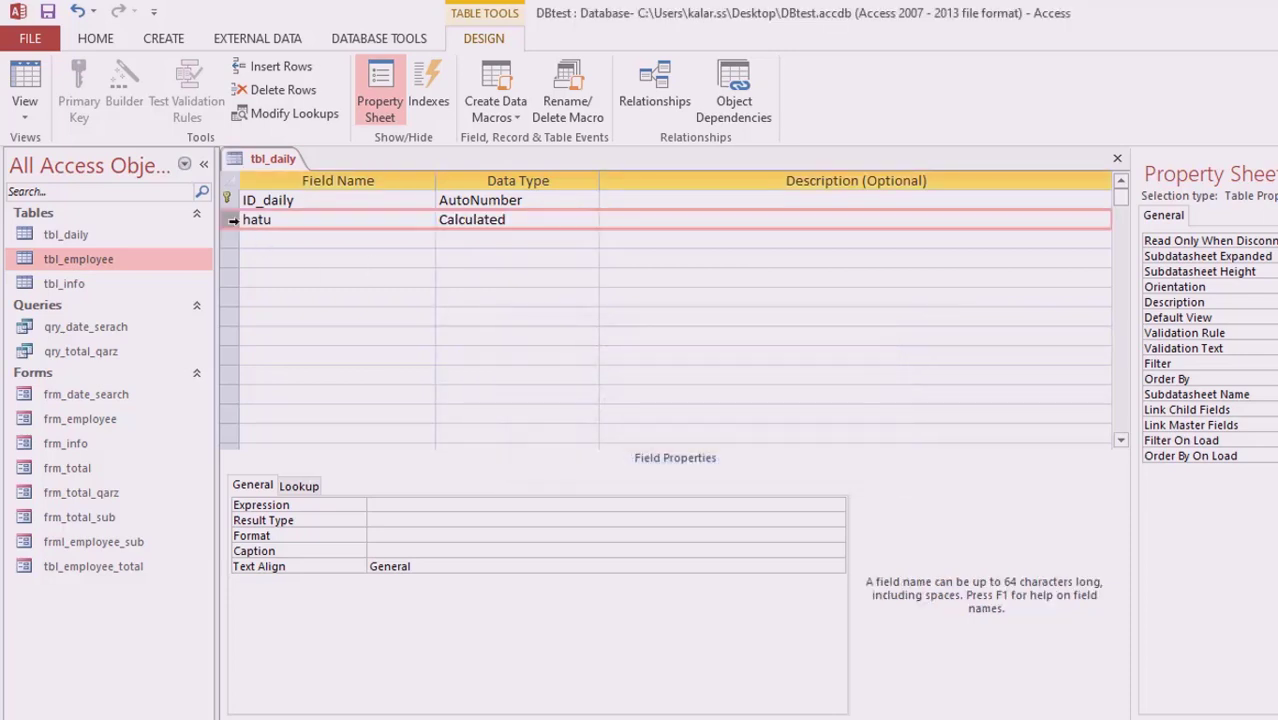
{"action": "key", "text": "Delete"}
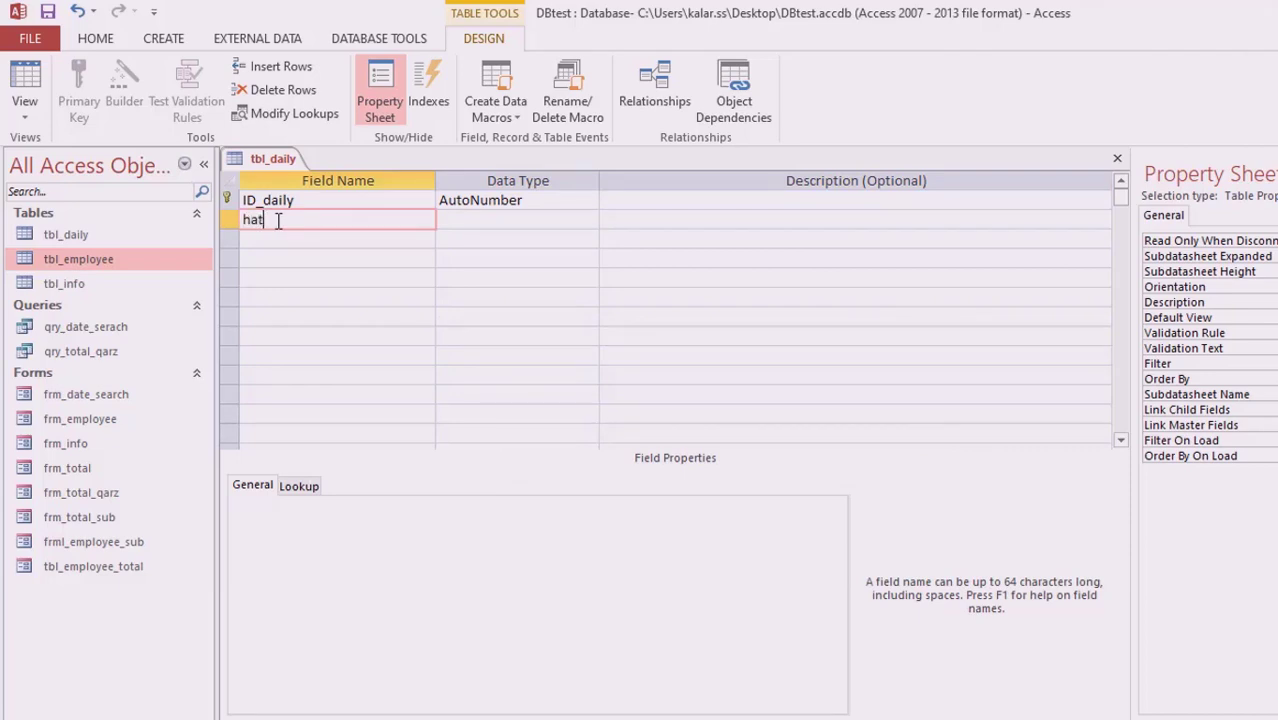
- Add a field named hatu to tbl_daily and start a lookup for it that takes its values from the tbl_info table
{"action": "type", "text": "hatu"}
{"action": "left_click", "coordinate": [540, 220]}
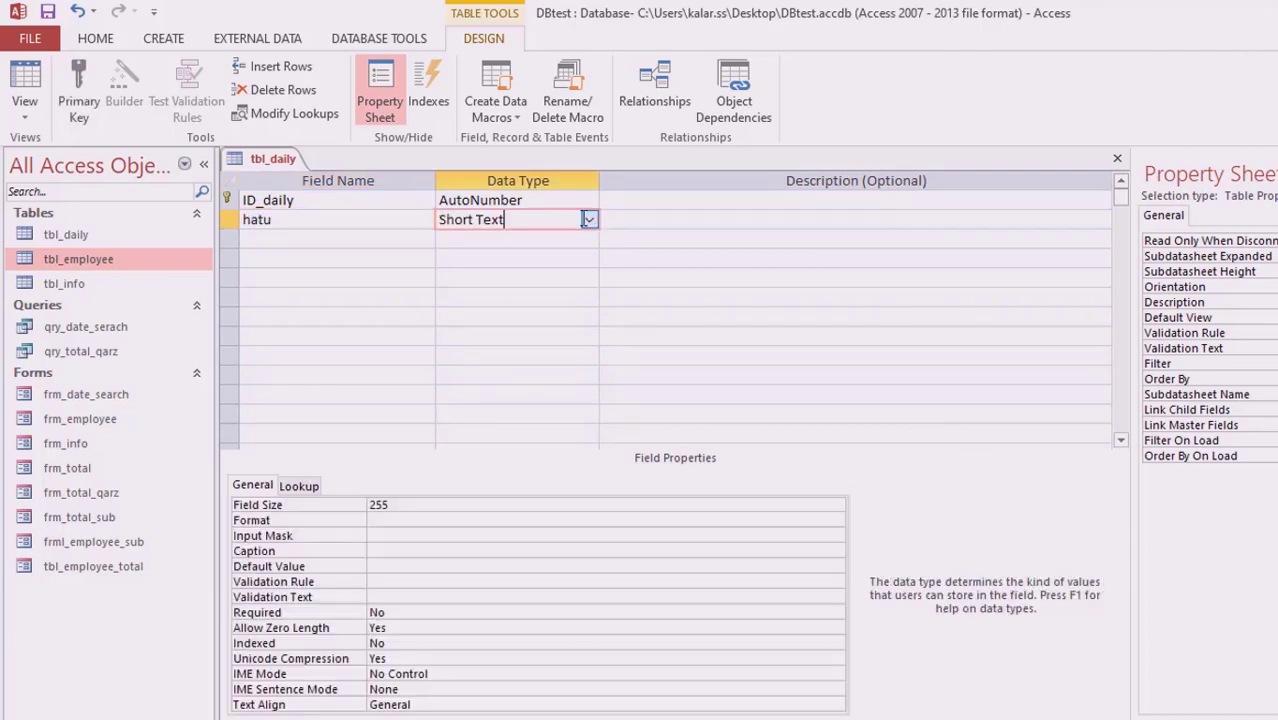
{"action": "left_click", "coordinate": [588, 221]}
{"action": "key", "text": "Escape"}
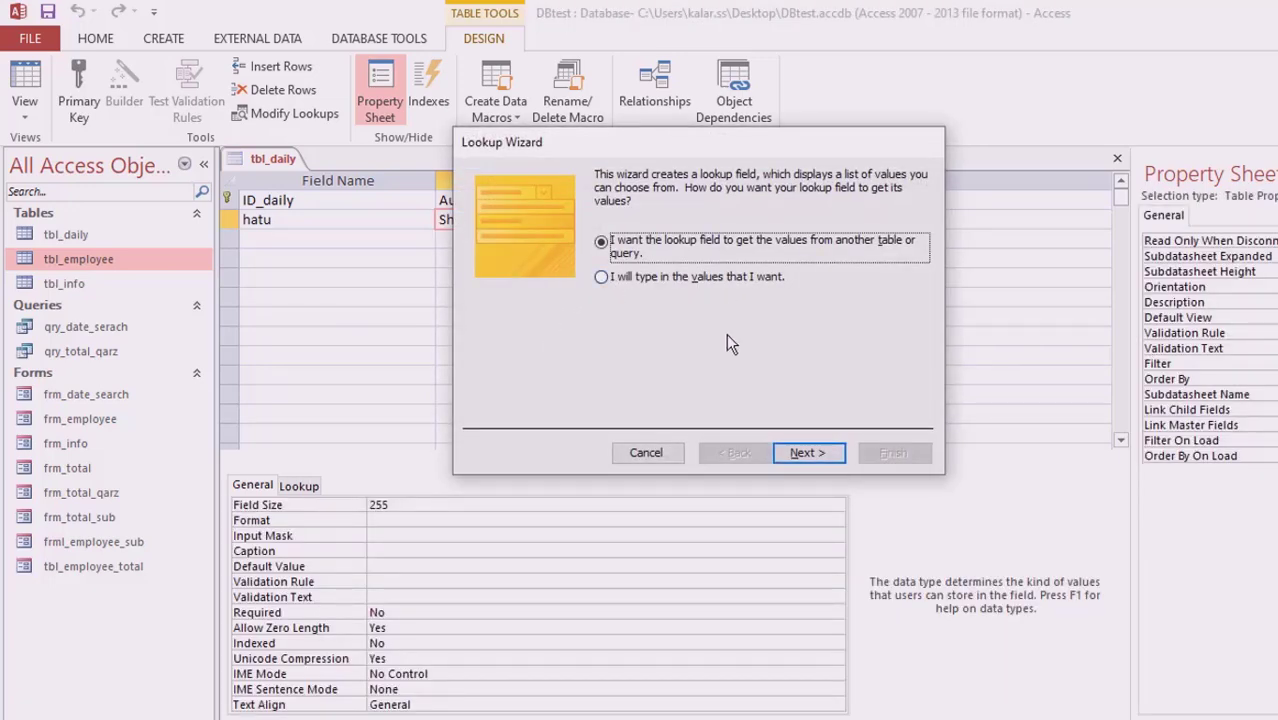
{"action": "left_click", "coordinate": [800, 454]}
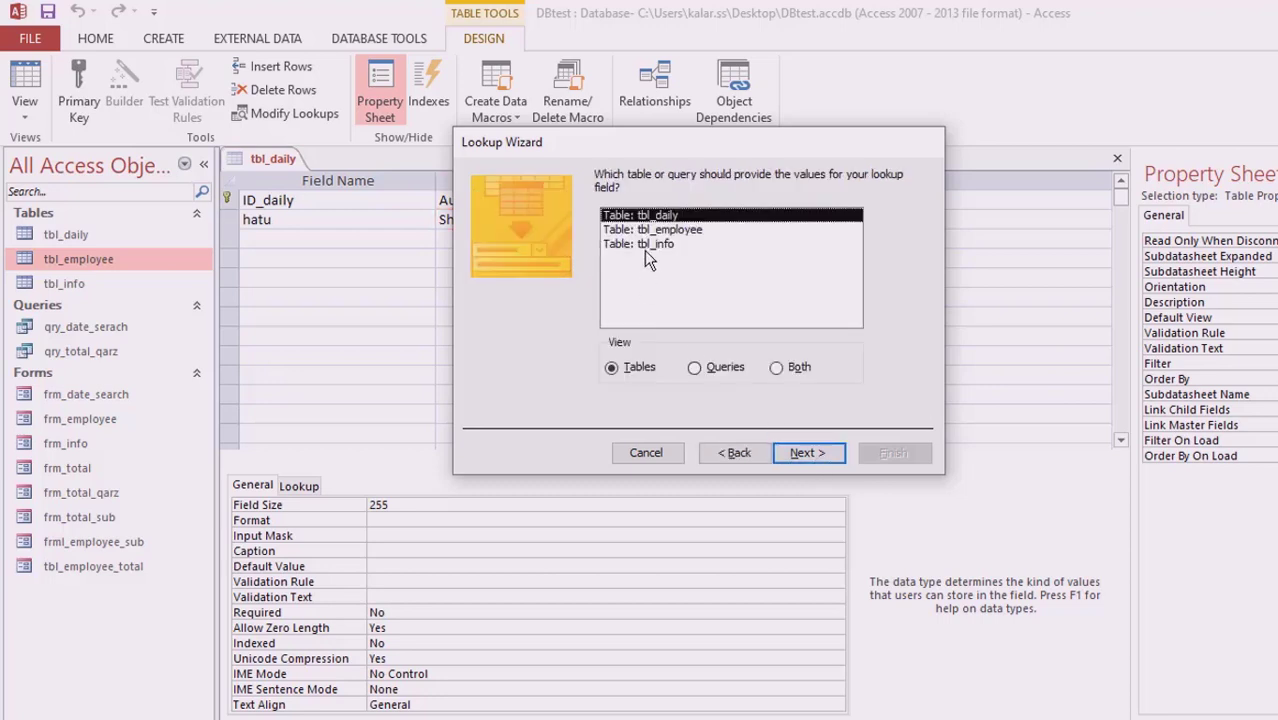
{"action": "left_click", "coordinate": [646, 246]}
{"action": "left_click", "coordinate": [797, 455]}
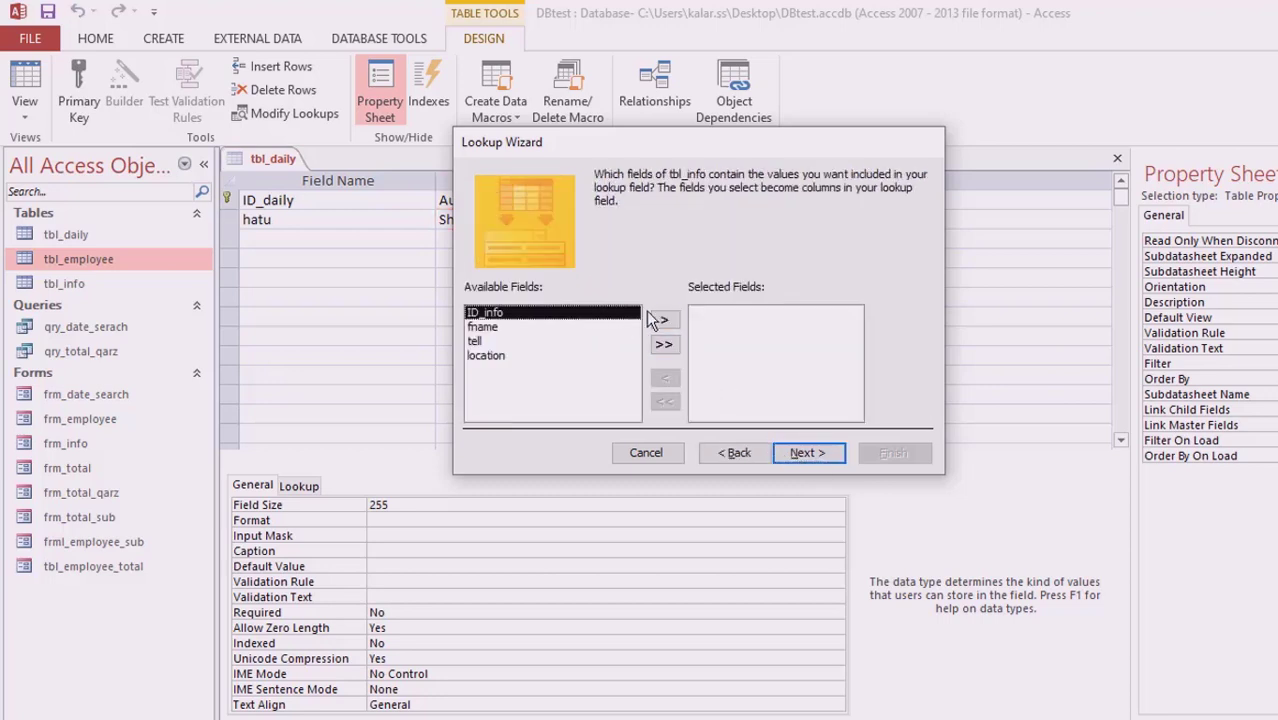
- Include ID_info and fname in the hatu lookup, sort it ascending by fname, and finish the wizard, saving the table
{"action": "left_click", "coordinate": [662, 319]}
{"action": "left_click", "coordinate": [662, 319]}
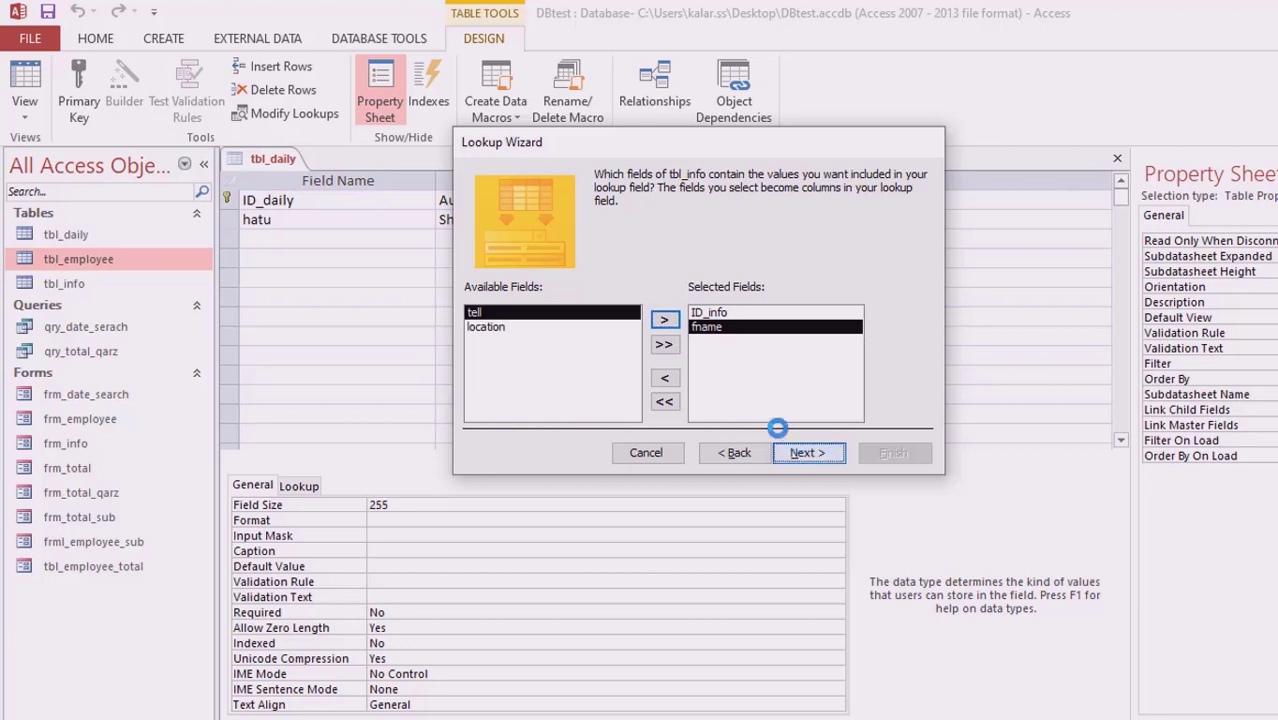
{"action": "left_click", "coordinate": [634, 243]}
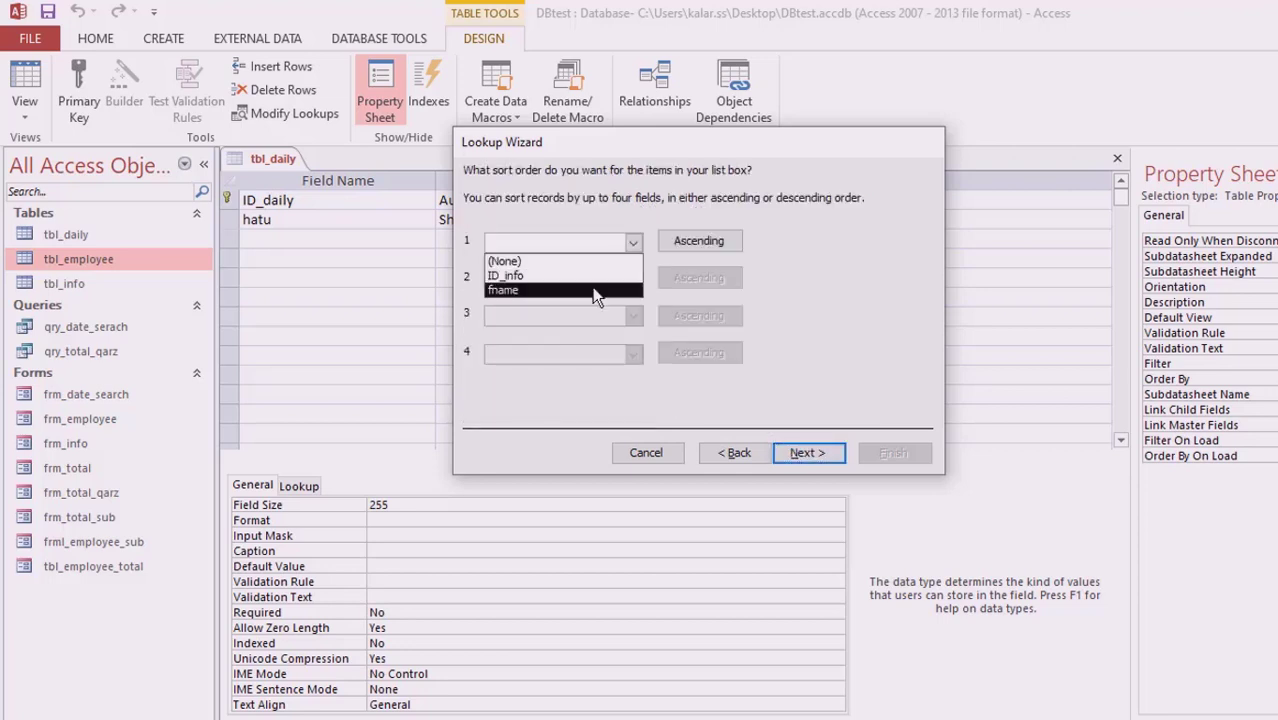
{"action": "left_click", "coordinate": [592, 290]}
{"action": "left_click", "coordinate": [810, 455]}
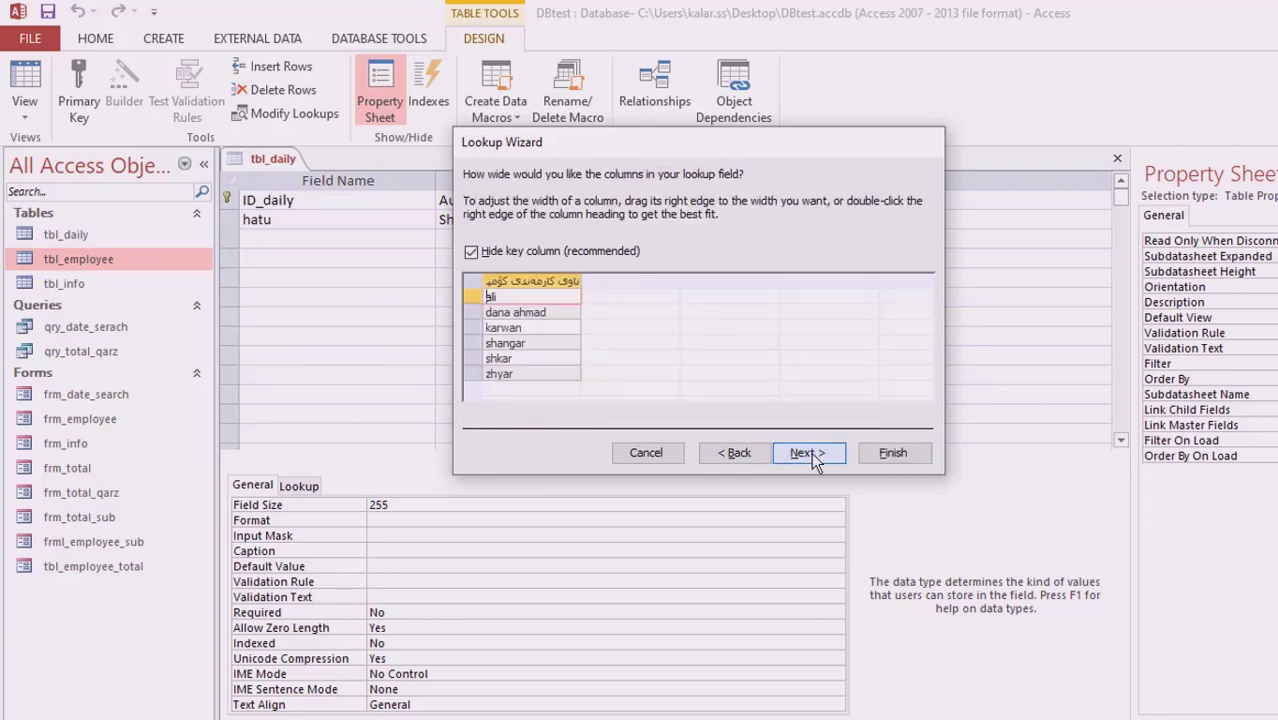
{"action": "left_click", "coordinate": [811, 454]}
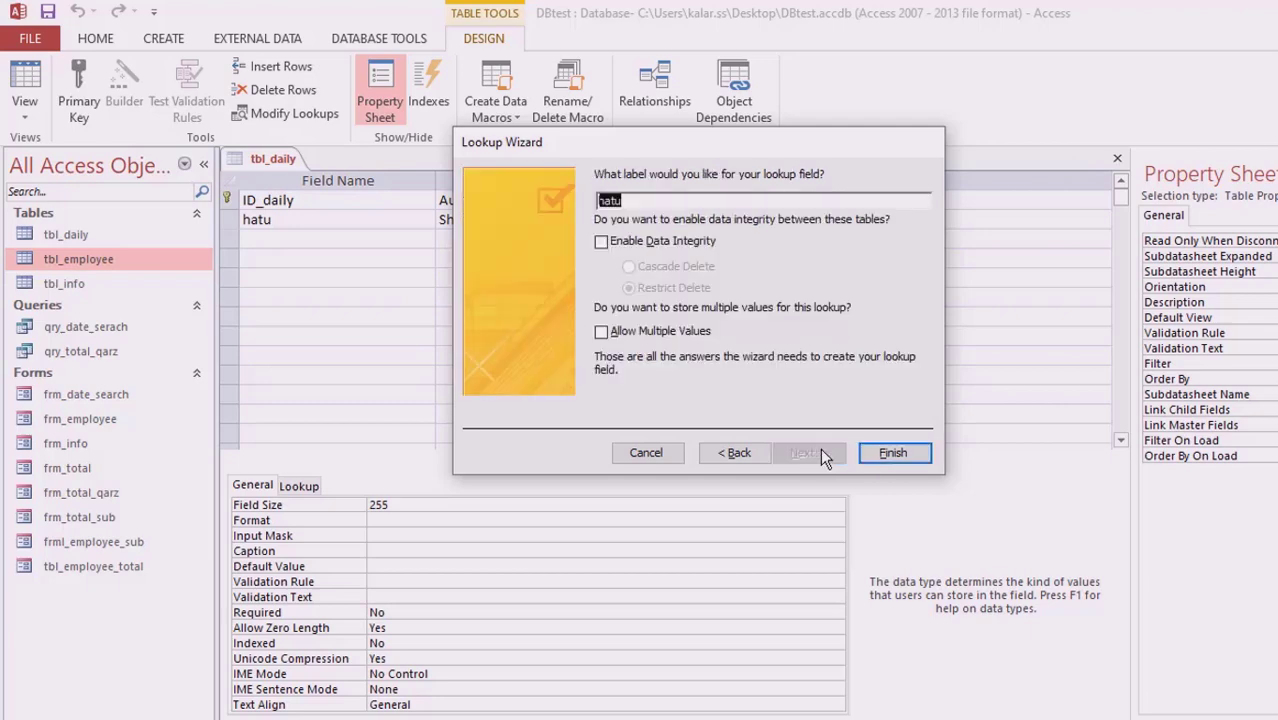
{"action": "left_click", "coordinate": [891, 453]}
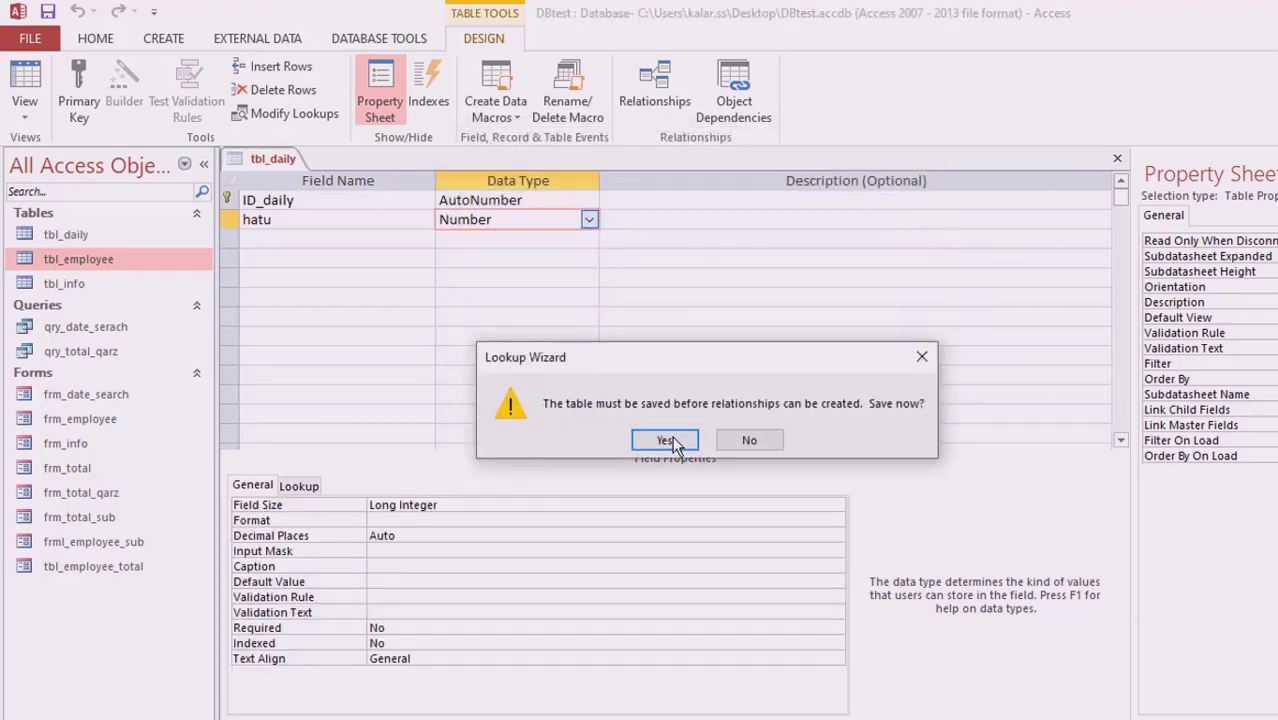
{"action": "left_click", "coordinate": [662, 440]}
- Add a field named mollat below hatu and start a lookup for it based on the tbl_info table
{"action": "left_click", "coordinate": [300, 241]}
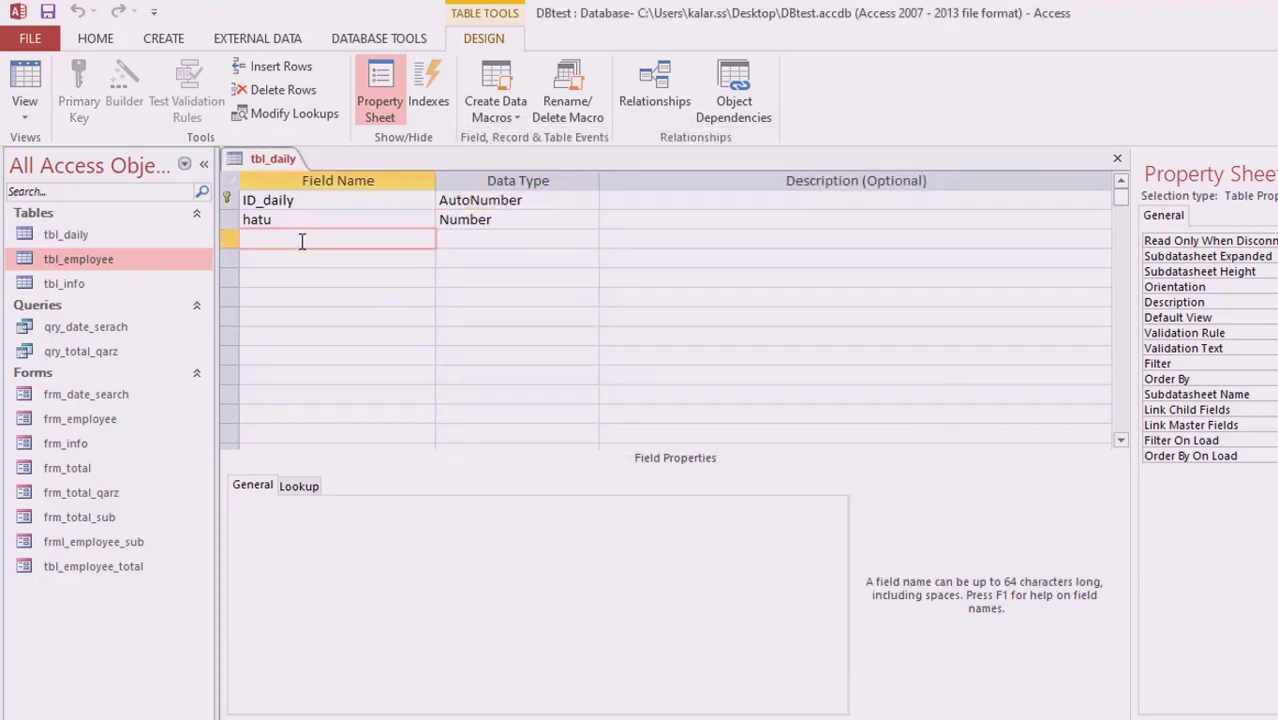
{"action": "type", "text": "mollat"}
{"action": "left_click", "coordinate": [527, 240]}
{"action": "left_click", "coordinate": [590, 241]}
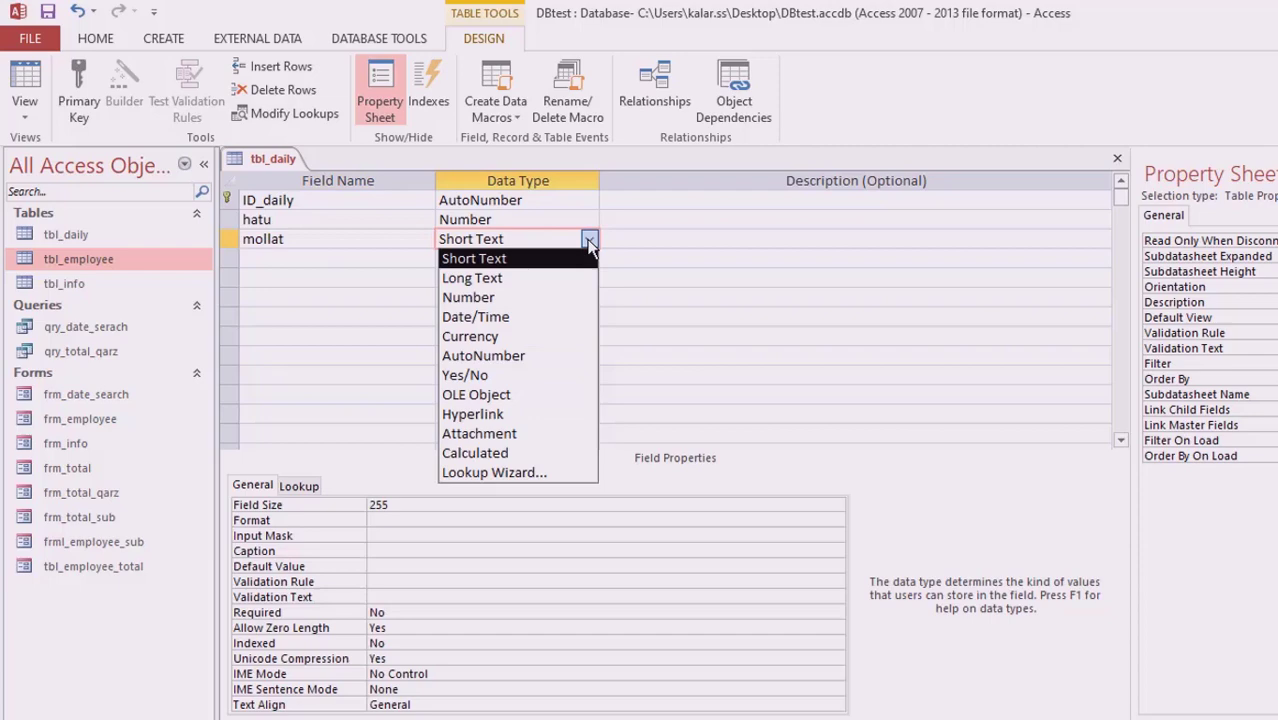
{"action": "left_click", "coordinate": [563, 471]}
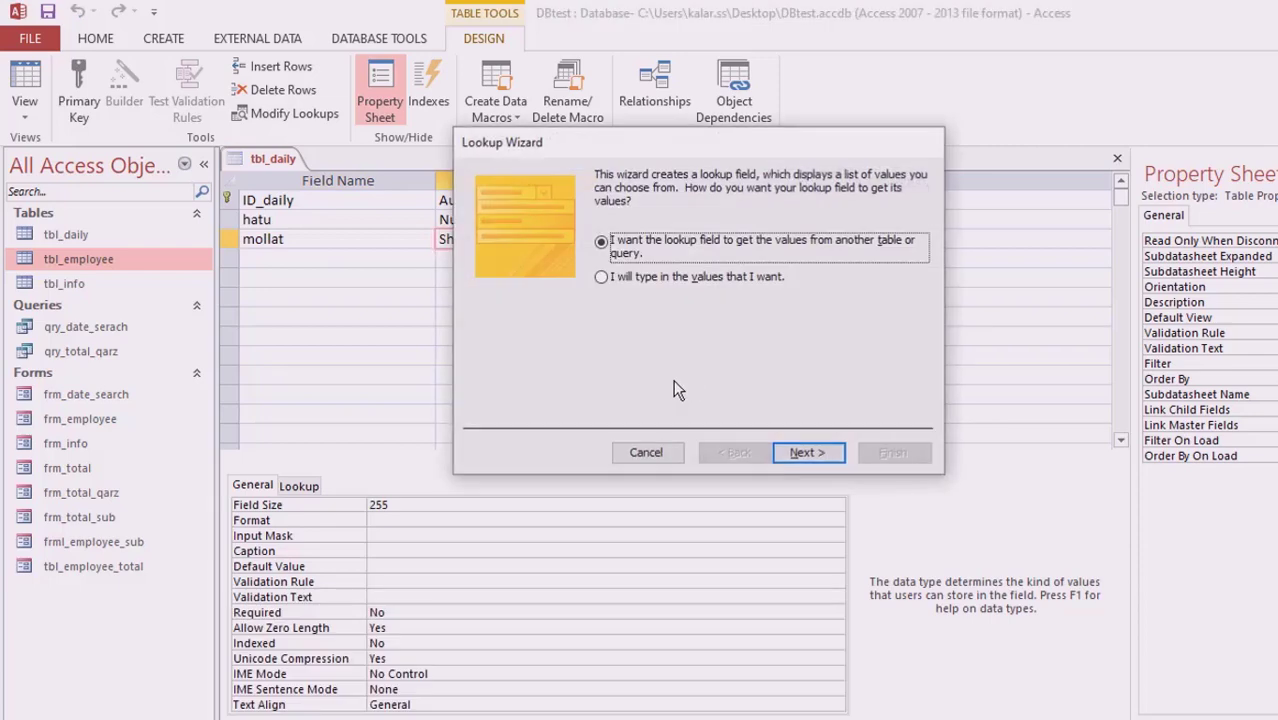
{"action": "left_click", "coordinate": [811, 447]}
{"action": "left_click", "coordinate": [640, 244]}
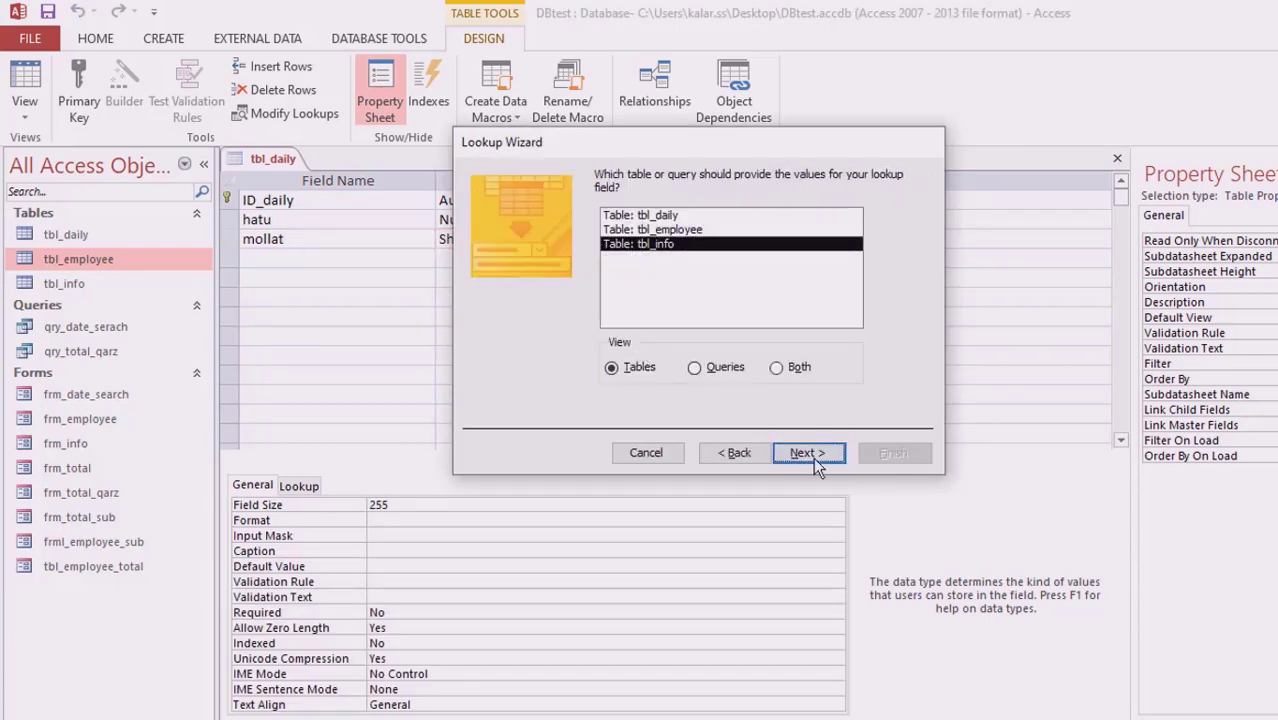
{"action": "left_click", "coordinate": [805, 452]}
- Include ID_info and fname in the mollat lookup, sort it ascending by fname, and finish the wizard, saving the table
{"action": "key", "text": "Return"}
{"action": "key", "text": "Return"}
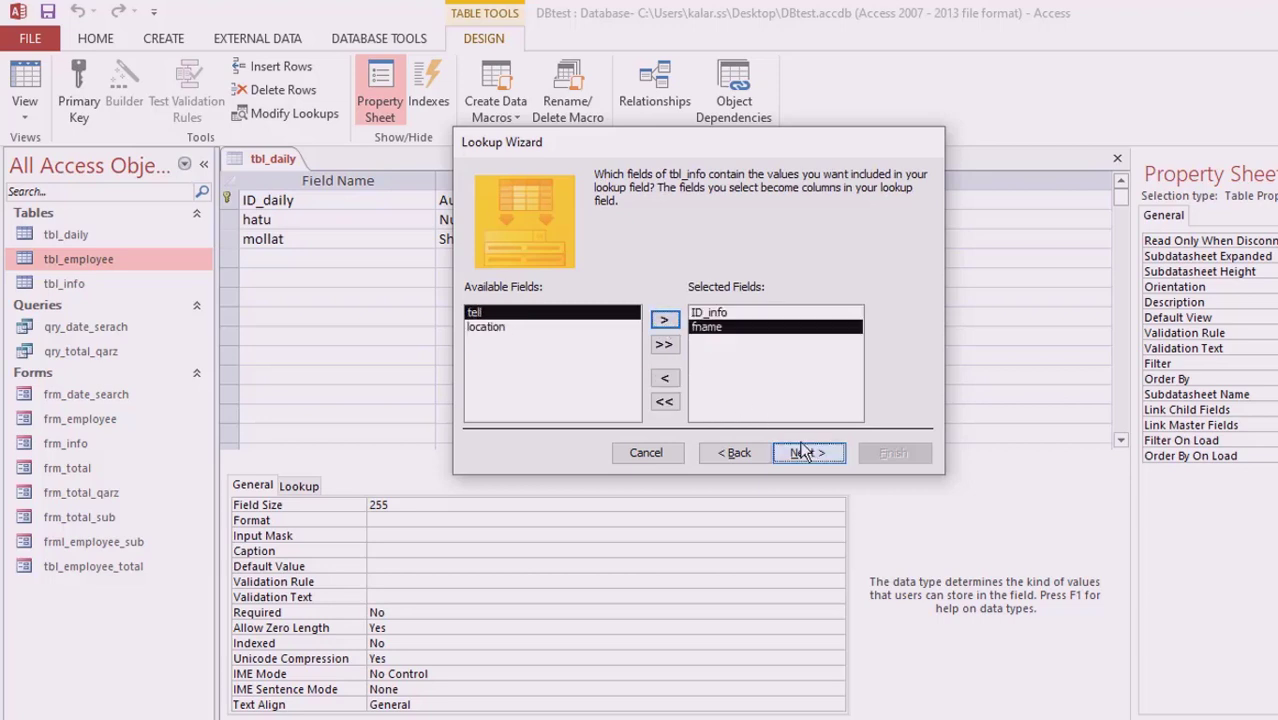
{"action": "left_click", "coordinate": [800, 452]}
{"action": "left_click", "coordinate": [633, 240]}
{"action": "left_click", "coordinate": [617, 290]}
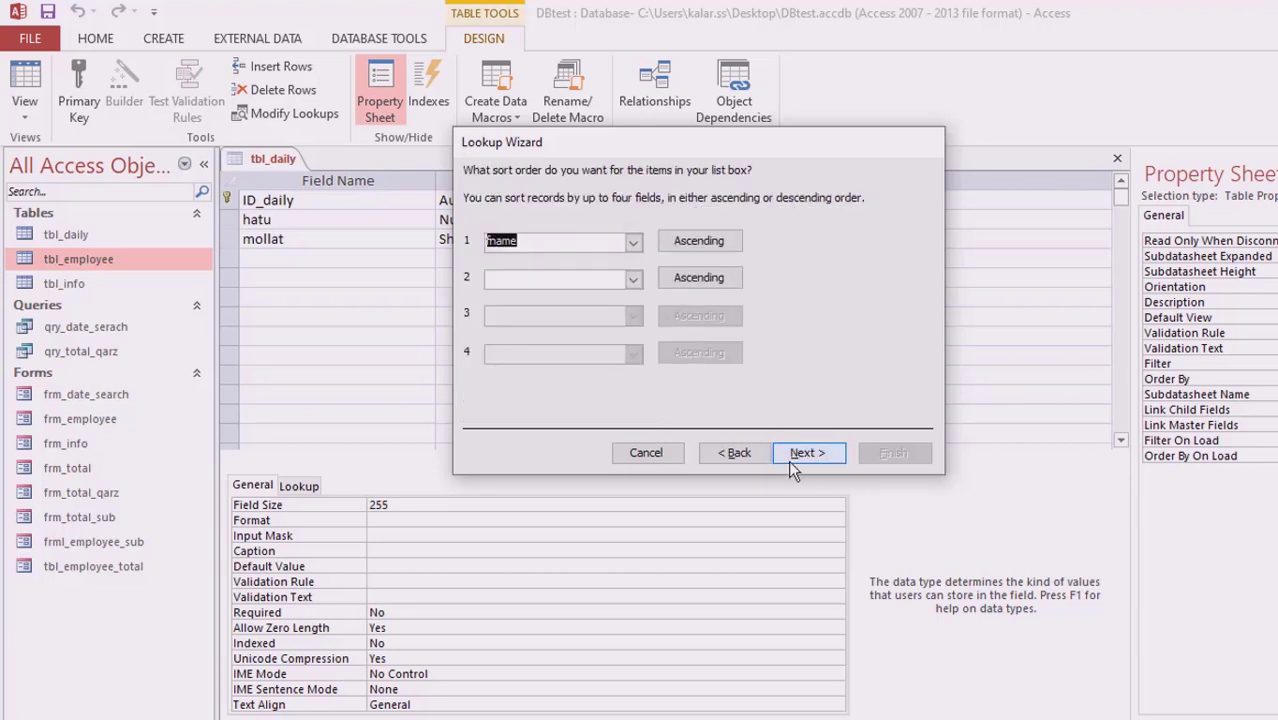
{"action": "left_click", "coordinate": [800, 453]}
{"action": "left_click", "coordinate": [800, 453]}
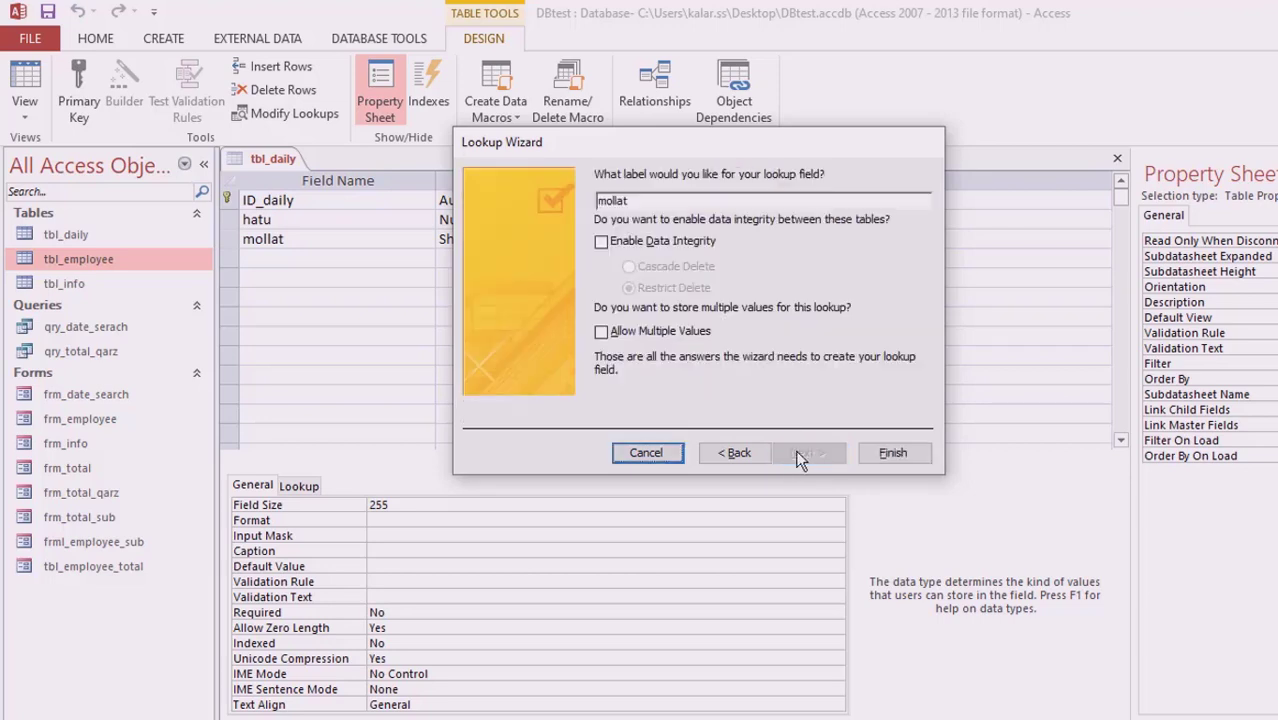
{"action": "left_click", "coordinate": [893, 453]}
{"action": "left_click", "coordinate": [655, 440]}
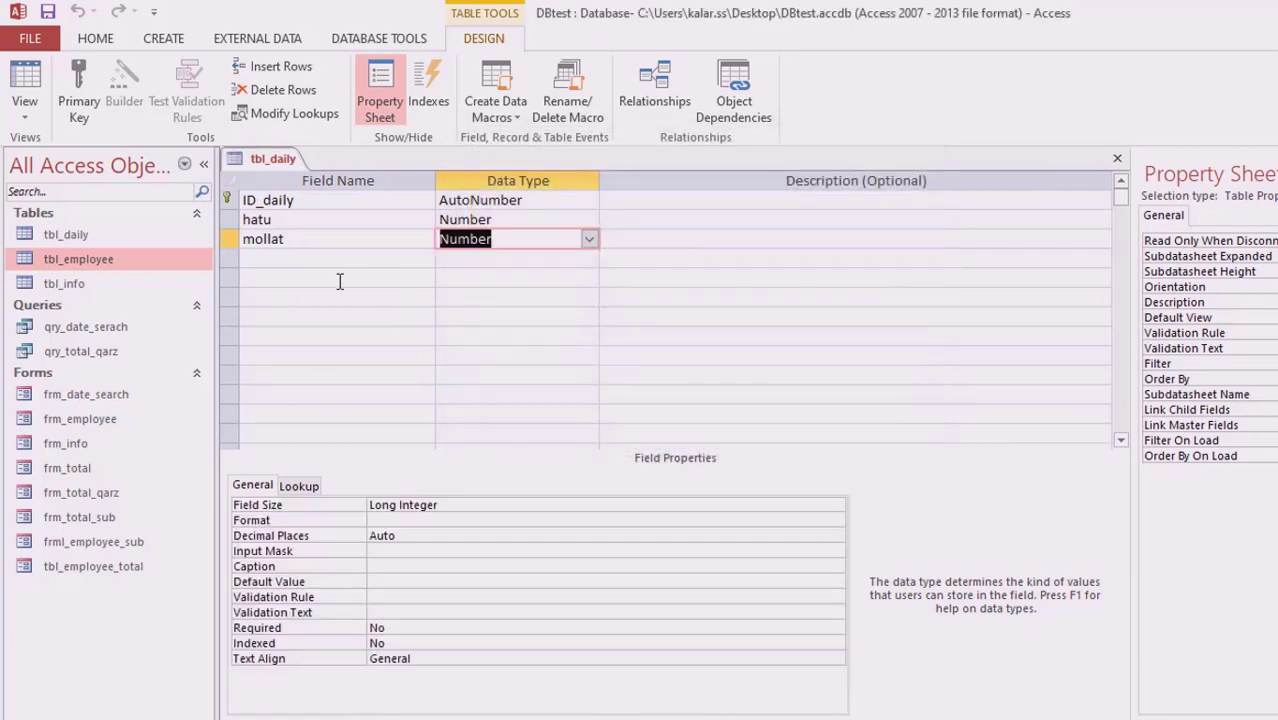
- Add a field named nahatu below mollat and start a lookup for it that takes its values from the tbl_info table
{"action": "left_click", "coordinate": [320, 259]}
{"action": "type", "text": "nahatu"}
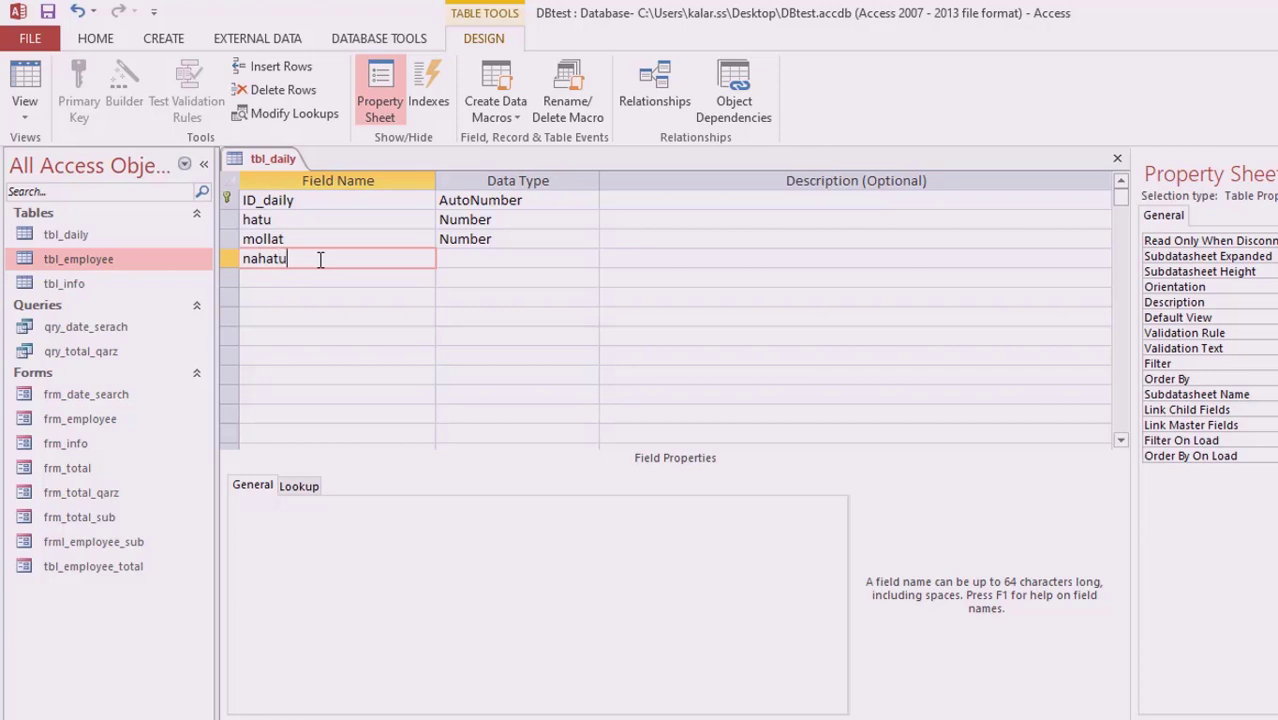
{"action": "left_click", "coordinate": [545, 263]}
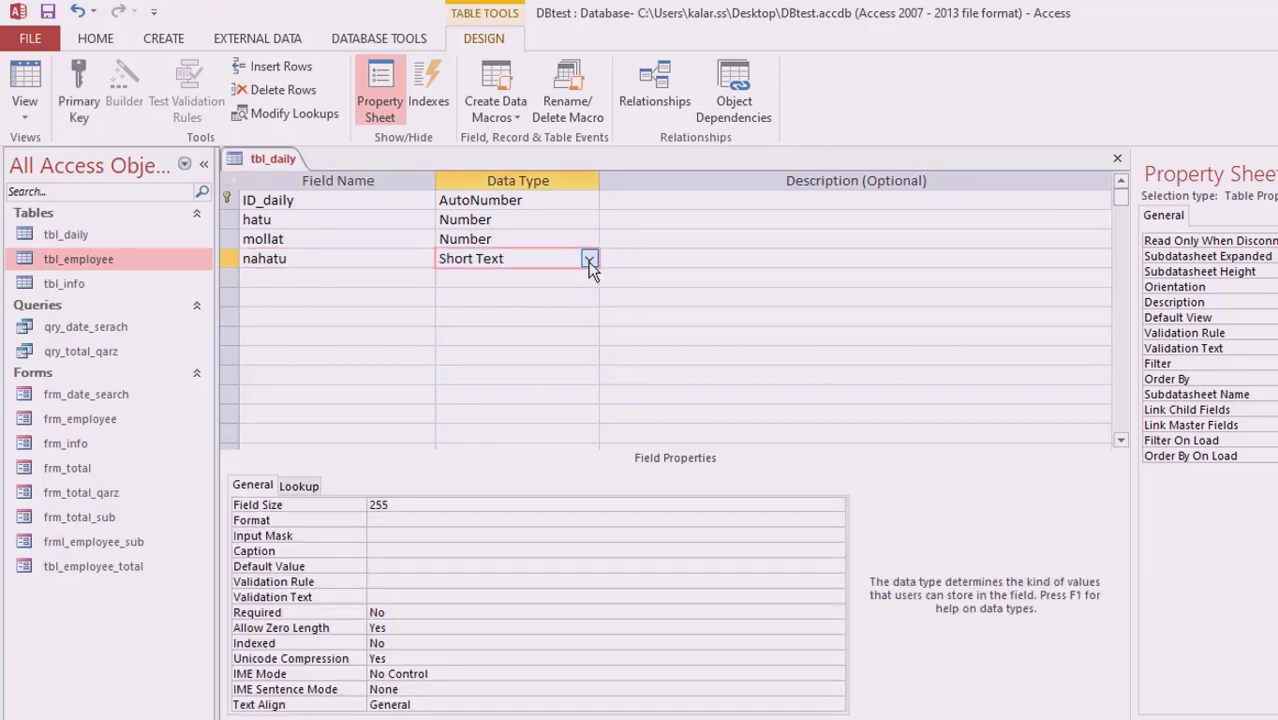
{"action": "left_click", "coordinate": [589, 259]}
{"action": "left_click", "coordinate": [519, 491]}
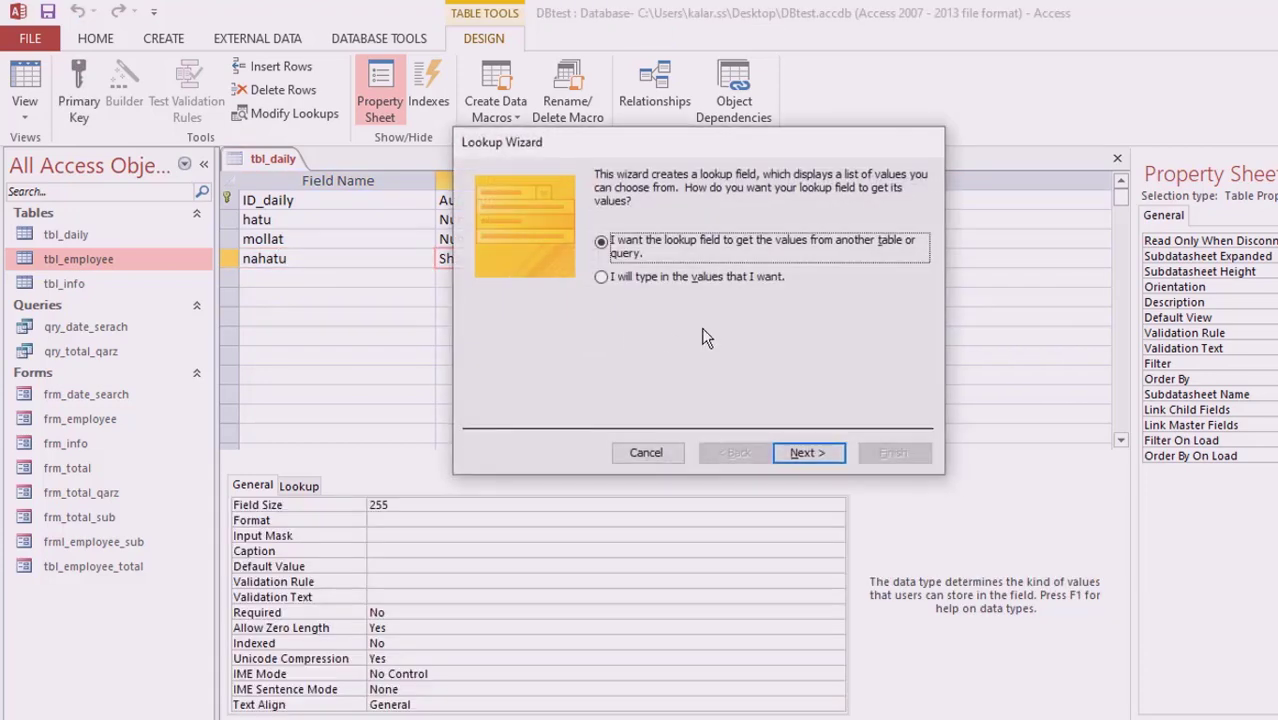
{"action": "left_click", "coordinate": [813, 454]}
{"action": "left_click", "coordinate": [663, 244]}
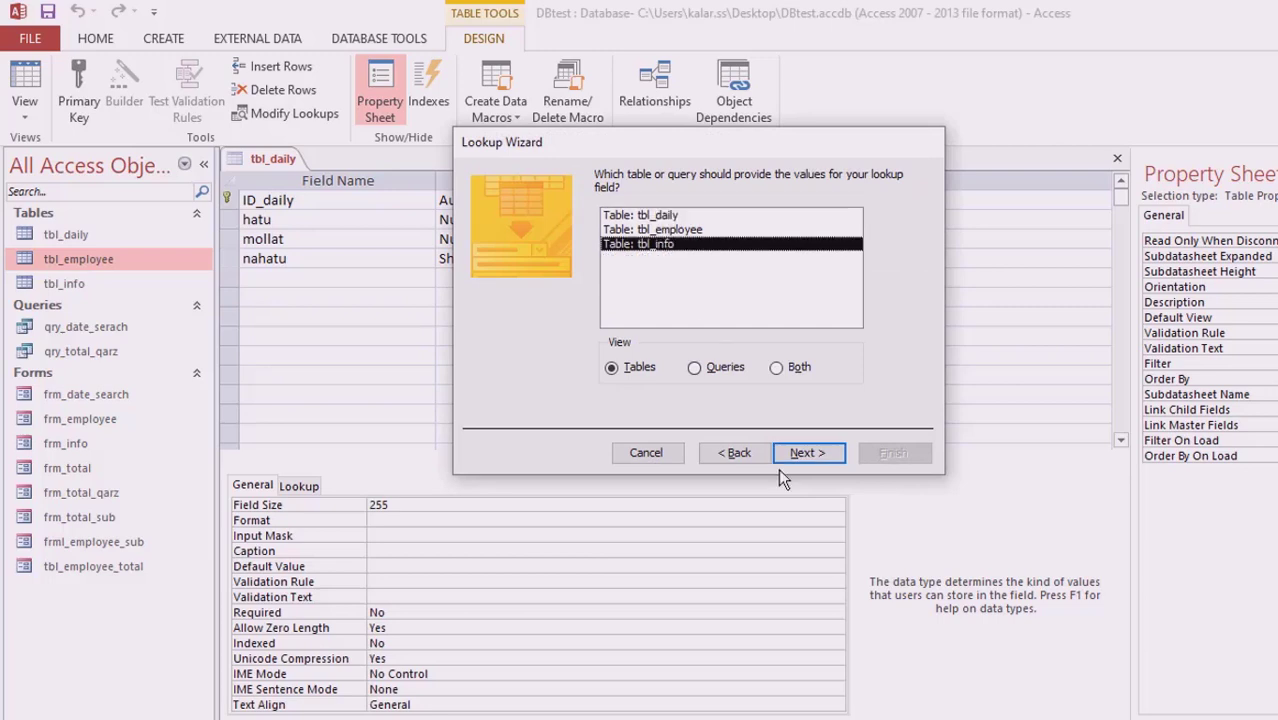
{"action": "left_click", "coordinate": [810, 454]}
- Include ID_info and fname in the nahatu lookup, sort it ascending by fname, and finish the wizard, saving the table
{"action": "left_click", "coordinate": [667, 323]}
{"action": "left_click", "coordinate": [667, 323]}
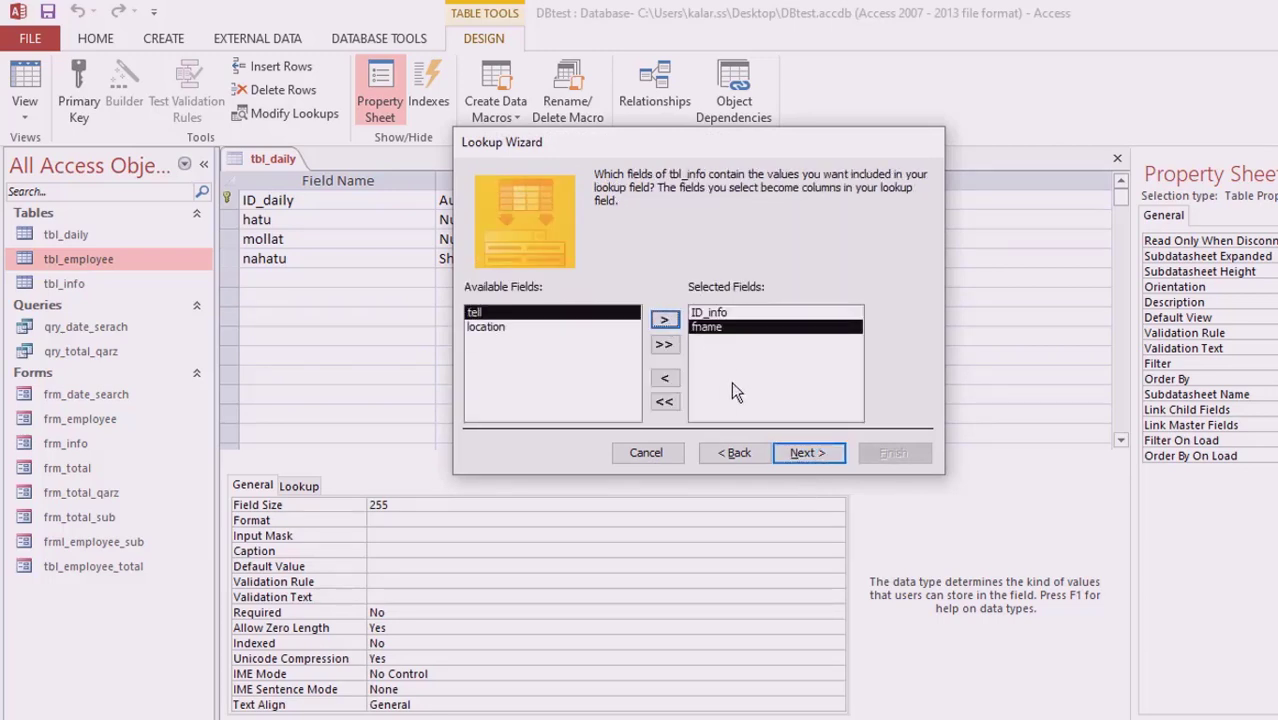
{"action": "left_click", "coordinate": [805, 452]}
{"action": "left_click", "coordinate": [805, 452]}
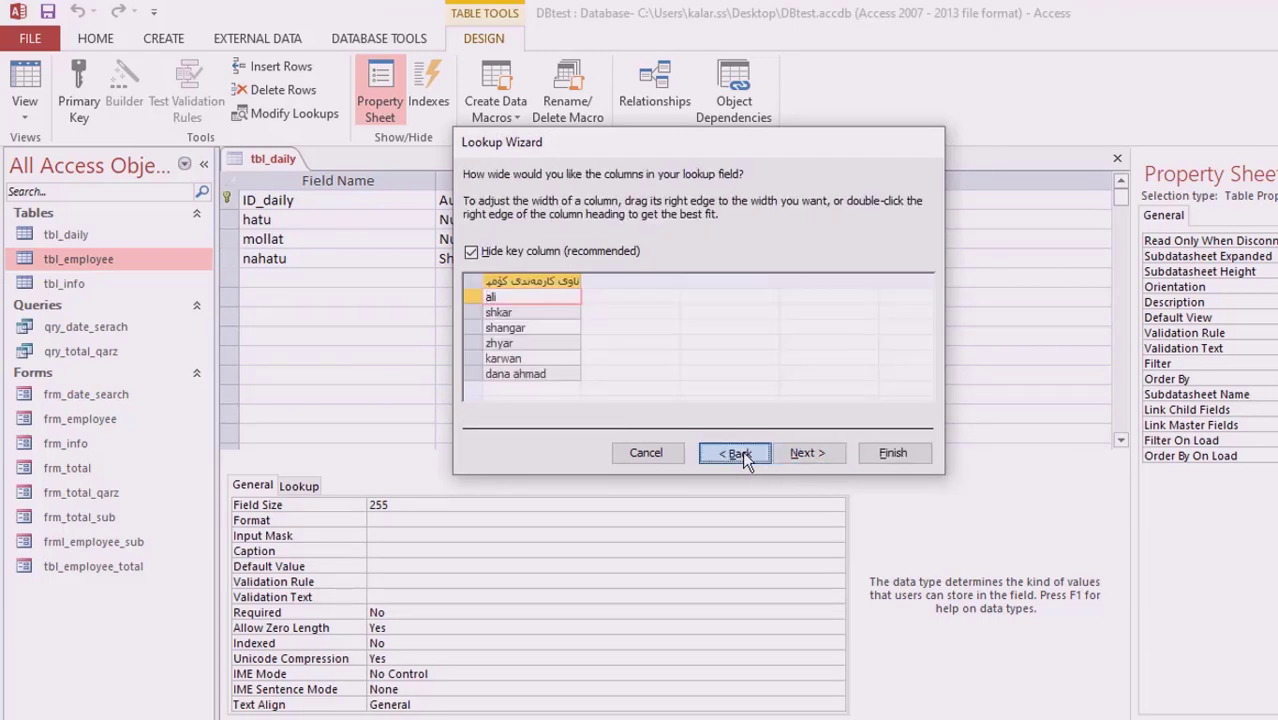
{"action": "left_click", "coordinate": [742, 451]}
{"action": "left_click", "coordinate": [634, 243]}
{"action": "left_click", "coordinate": [597, 290]}
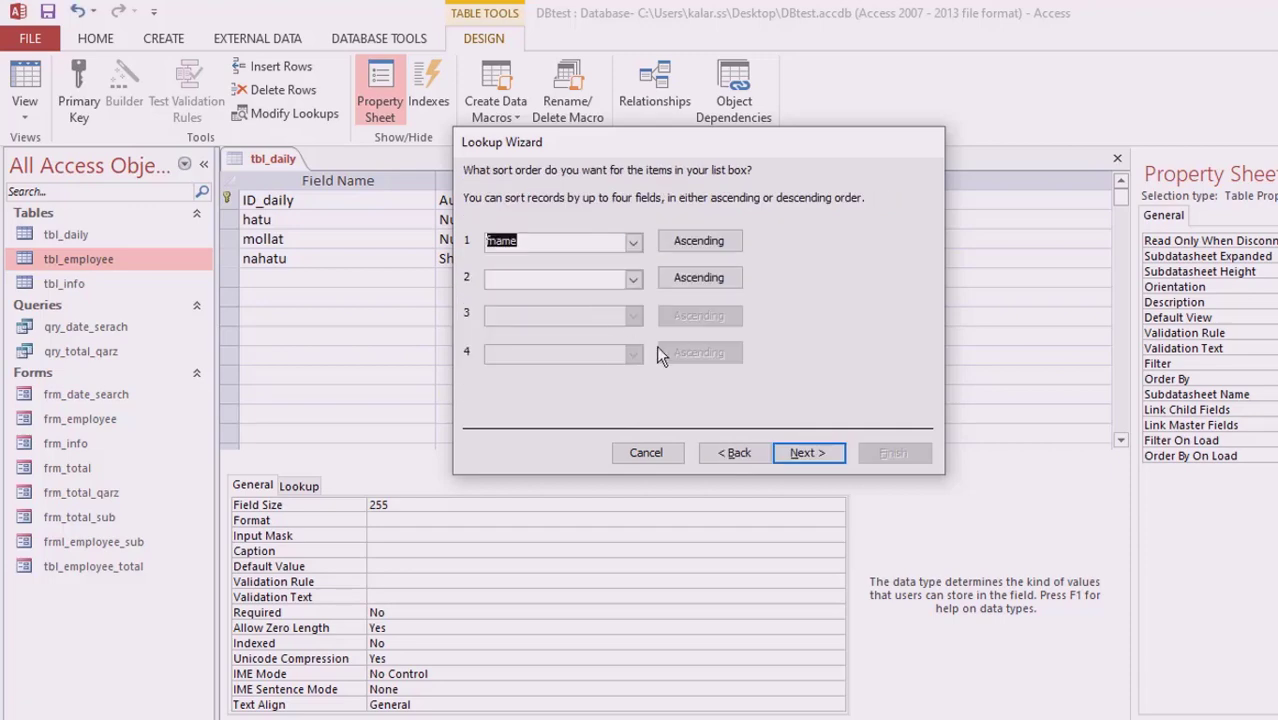
{"action": "left_click", "coordinate": [805, 455]}
{"action": "left_click", "coordinate": [805, 453]}
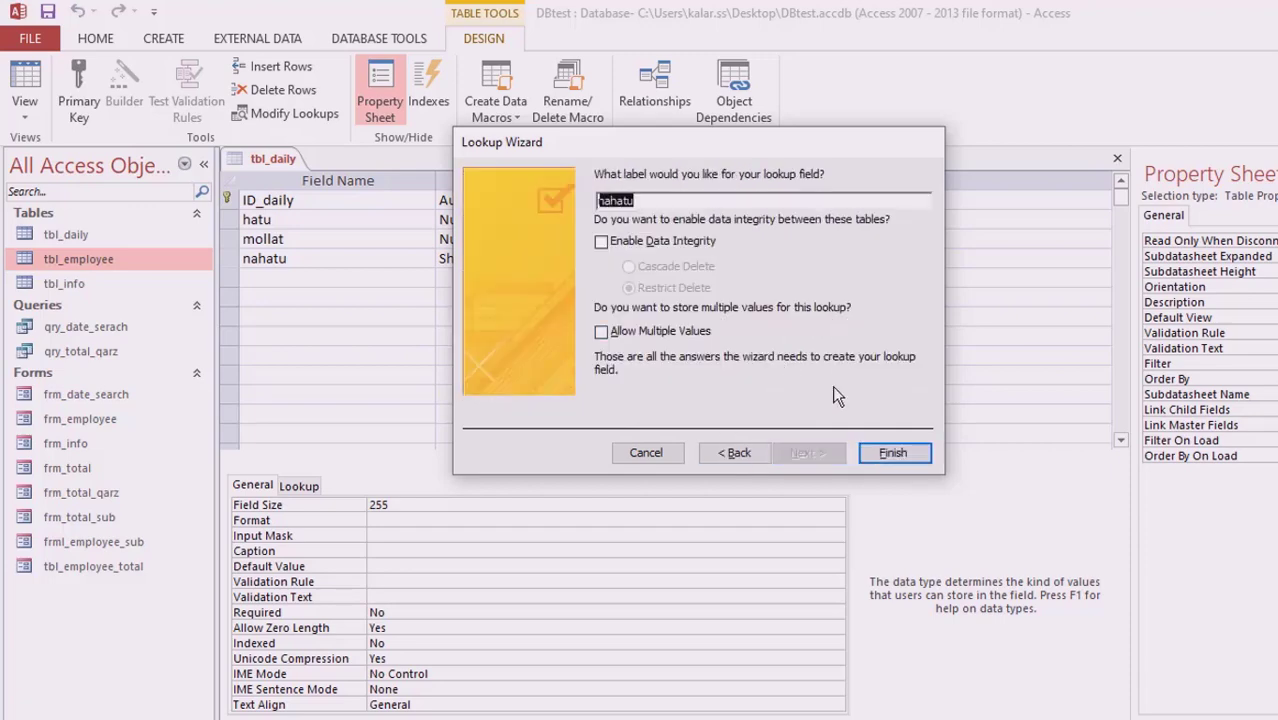
{"action": "left_click", "coordinate": [892, 453]}
{"action": "left_click", "coordinate": [664, 440]}
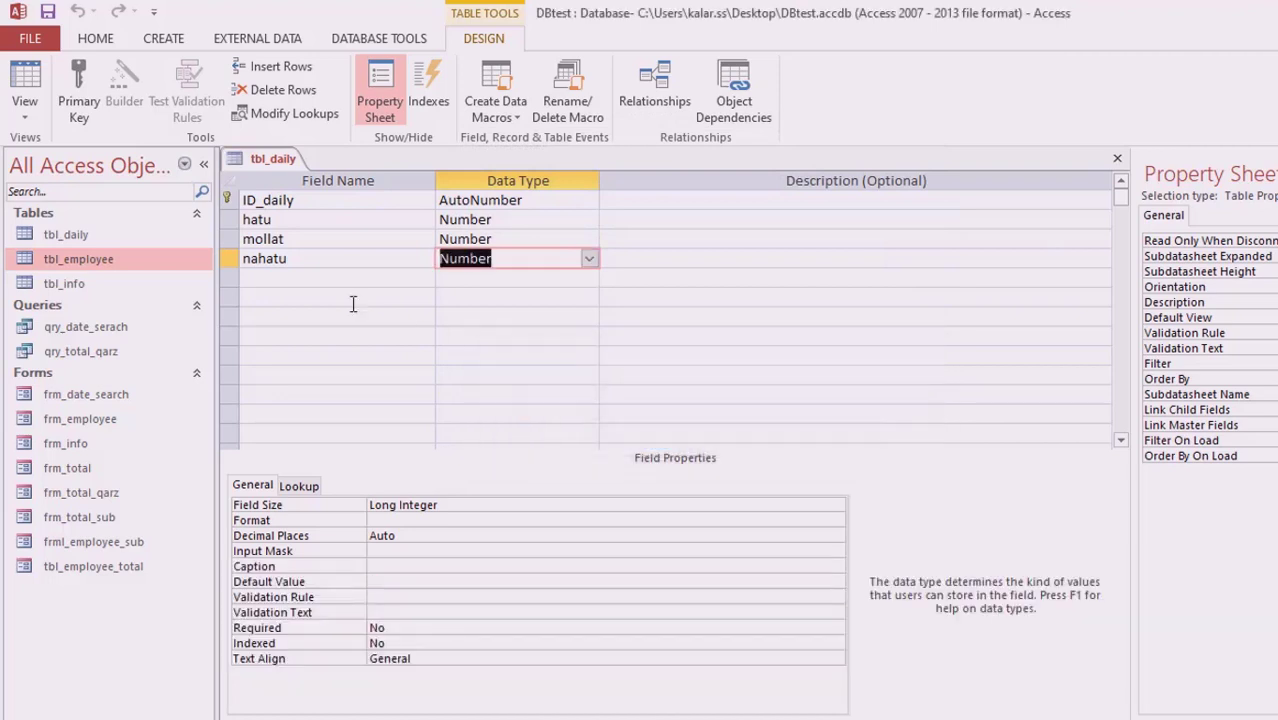
- Add a field named date_daily below nahatu with the Date/Time data type
{"action": "left_click", "coordinate": [323, 281]}
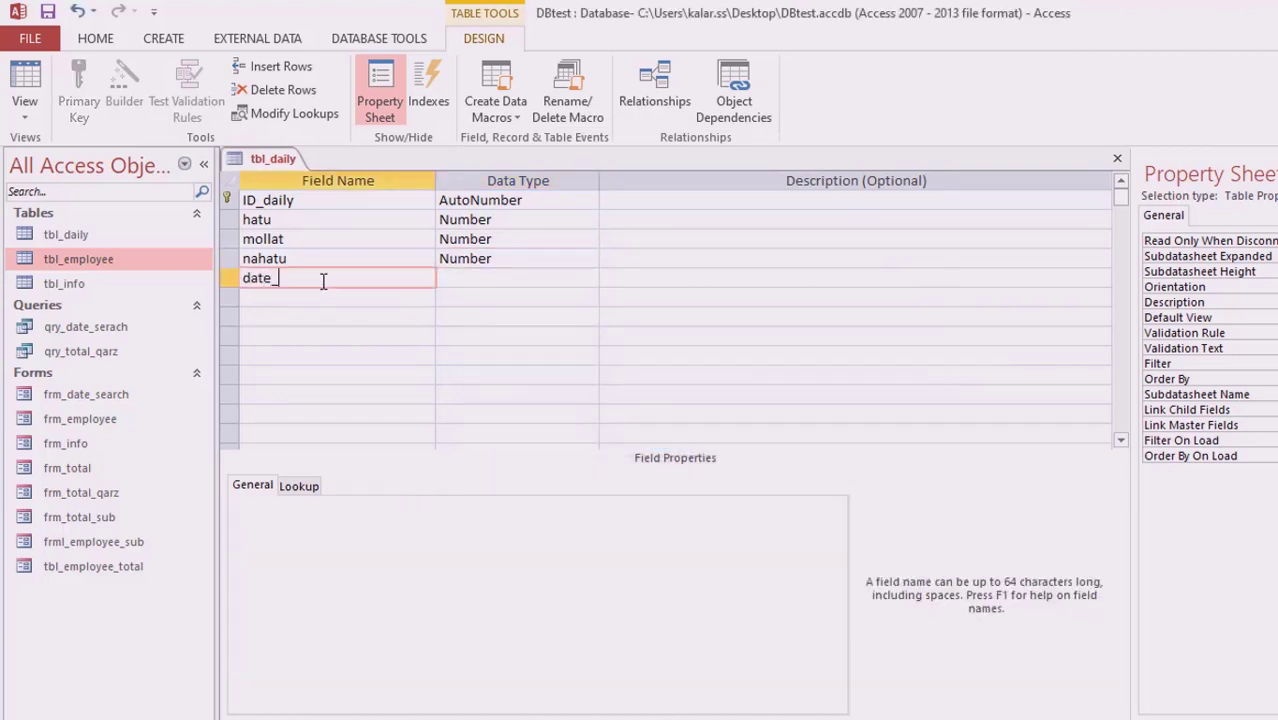
{"action": "type", "text": "date_dau"}
{"action": "type", "text": "ly"}
{"action": "left_click", "coordinate": [541, 277]}
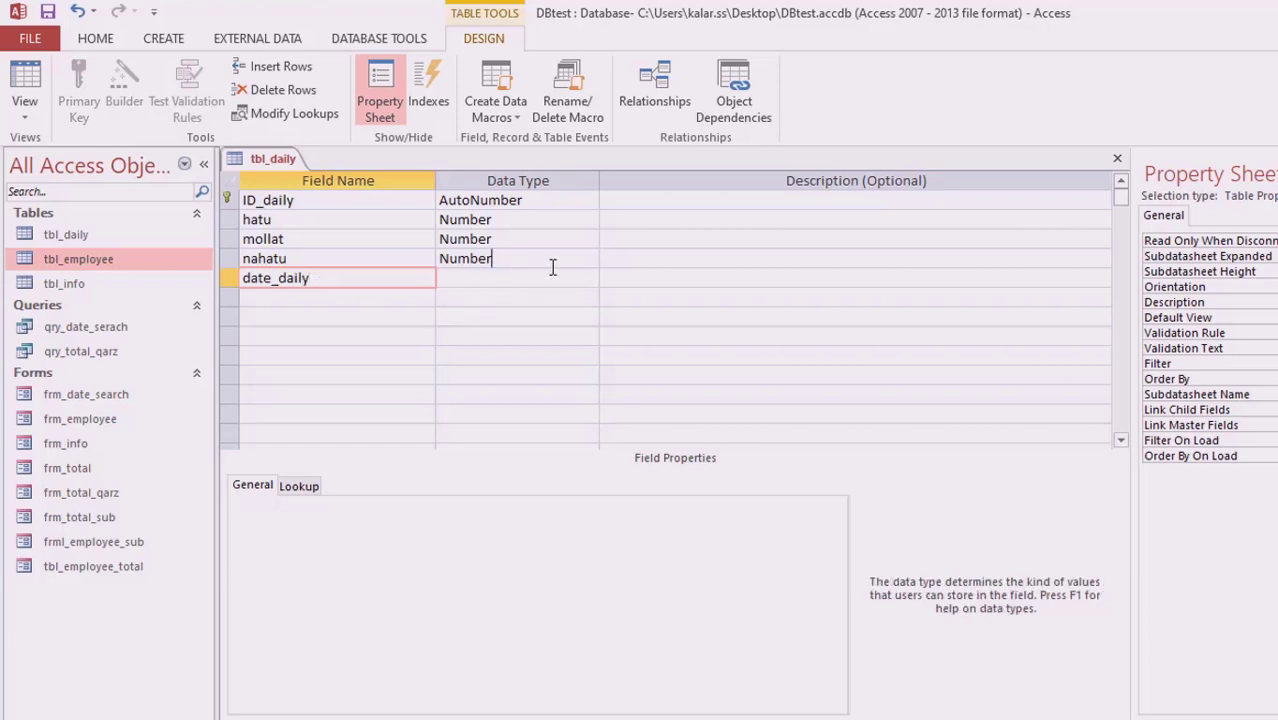
{"action": "left_click", "coordinate": [591, 278]}
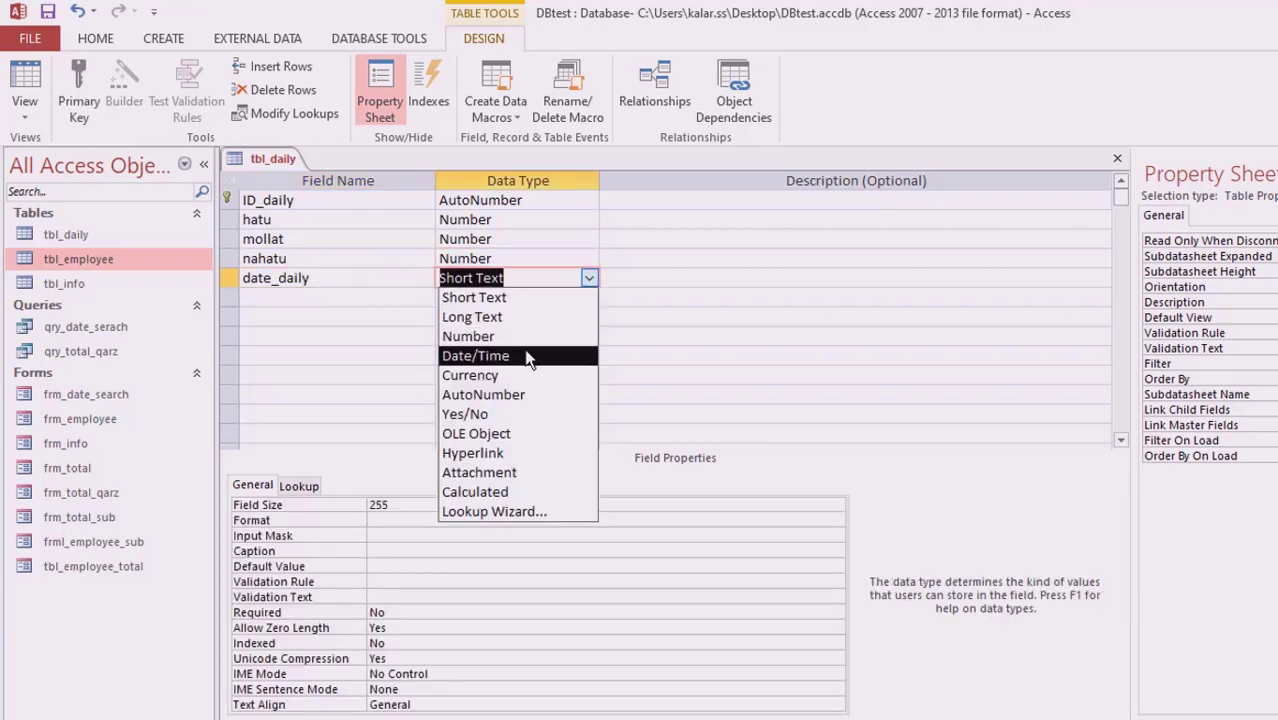
{"action": "left_click", "coordinate": [476, 356]}
- Add a field named note below date_daily with the Long Text data type
{"action": "left_click", "coordinate": [330, 307]}
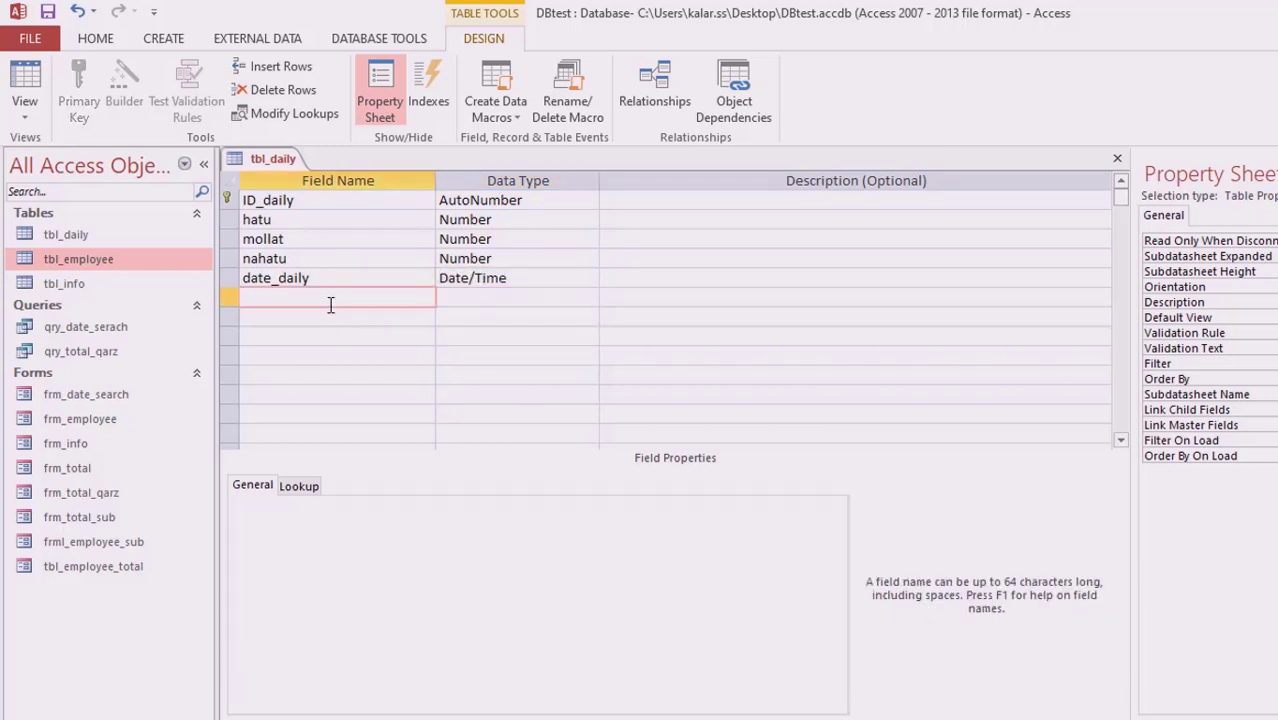
{"action": "type", "text": "note"}
{"action": "left_click", "coordinate": [561, 297]}
{"action": "left_click", "coordinate": [588, 300]}
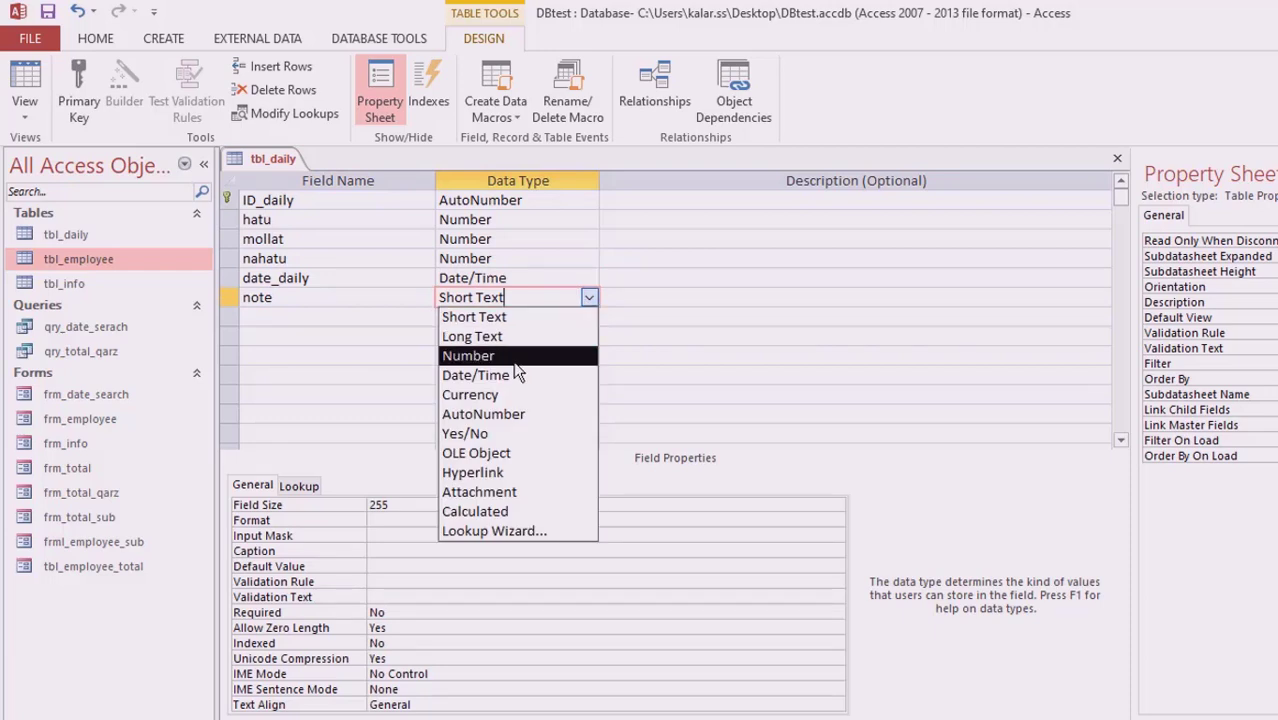
{"action": "left_click", "coordinate": [517, 336]}
{"action": "left_click", "coordinate": [359, 333]}
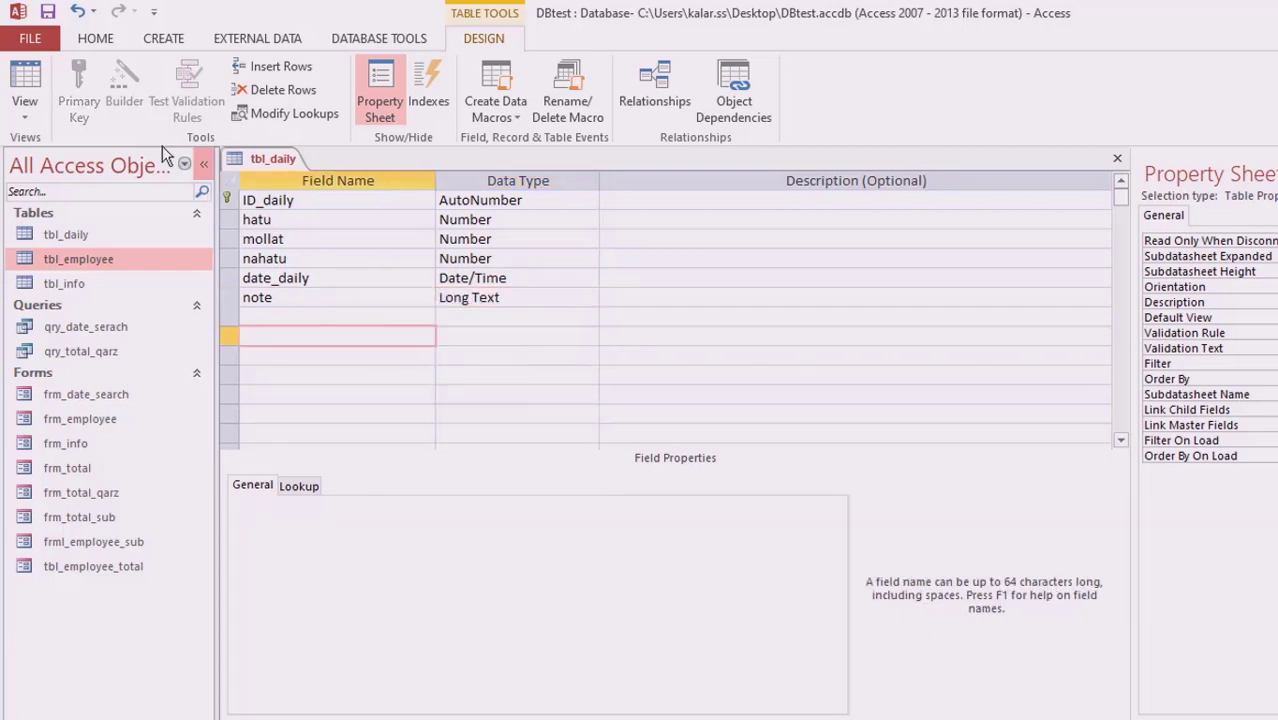
- Switch tbl_daily to Datasheet view and add a record with the third listed employee under hatu and today's date in date_daily
{"action": "left_click", "coordinate": [30, 80]}
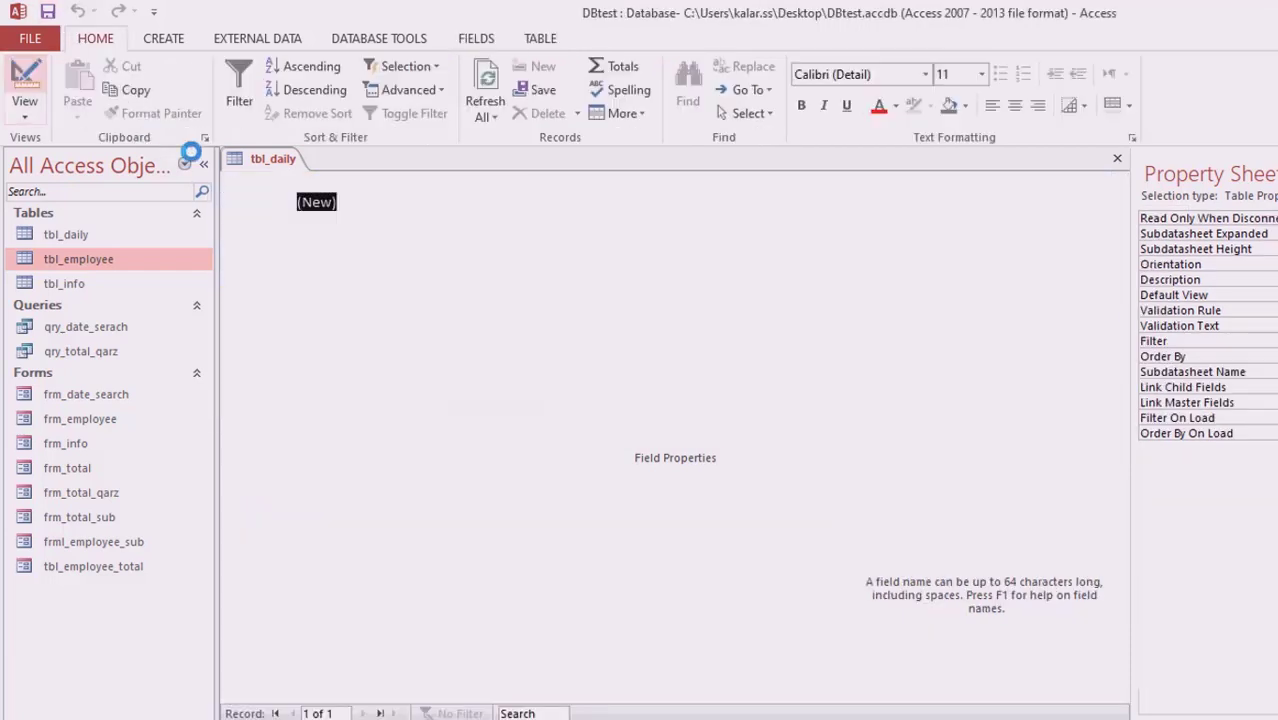
{"action": "left_click", "coordinate": [415, 203]}
{"action": "left_click", "coordinate": [425, 203]}
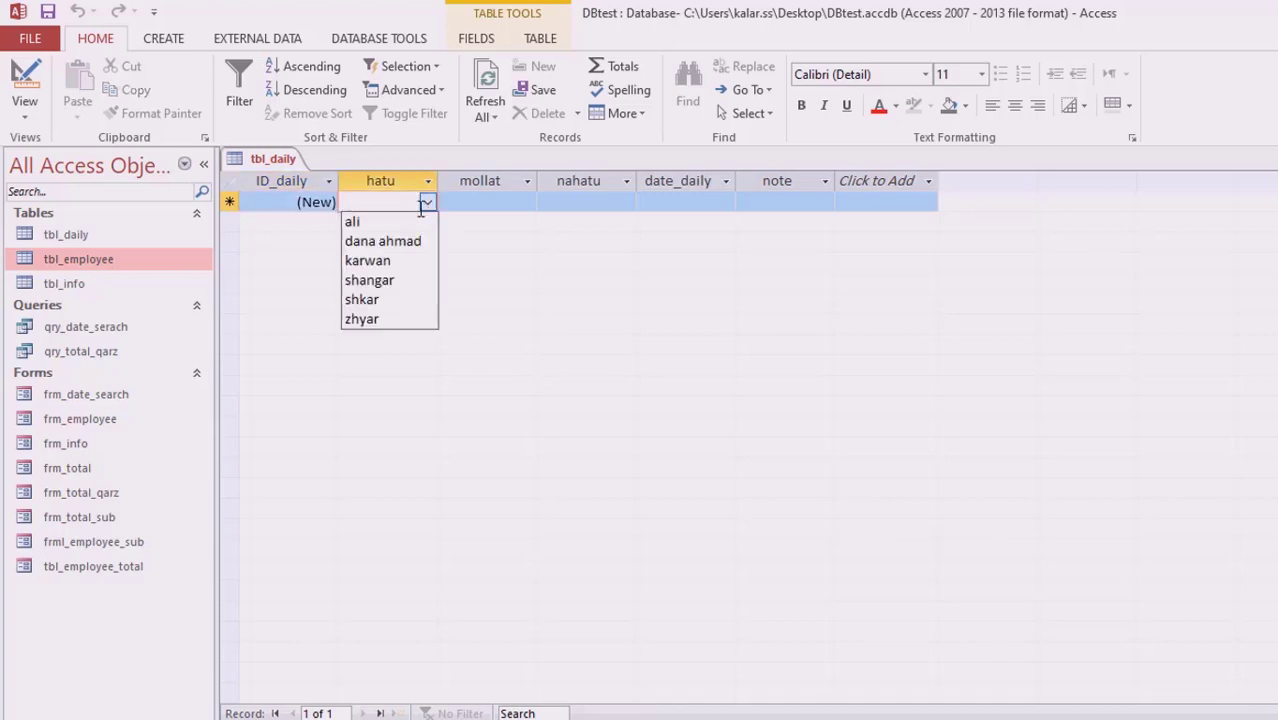
{"action": "left_click", "coordinate": [404, 270]}
{"action": "left_click", "coordinate": [679, 201]}
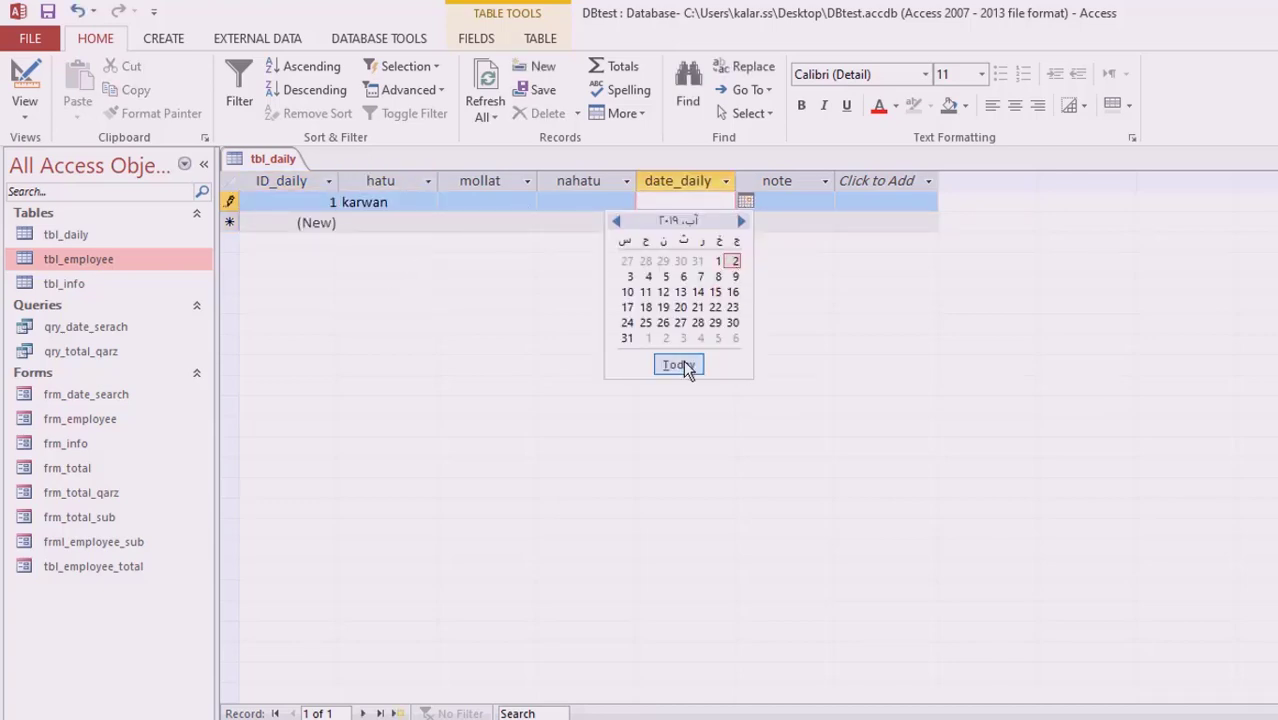
{"action": "left_click", "coordinate": [680, 366]}
{"action": "left_click", "coordinate": [488, 222]}
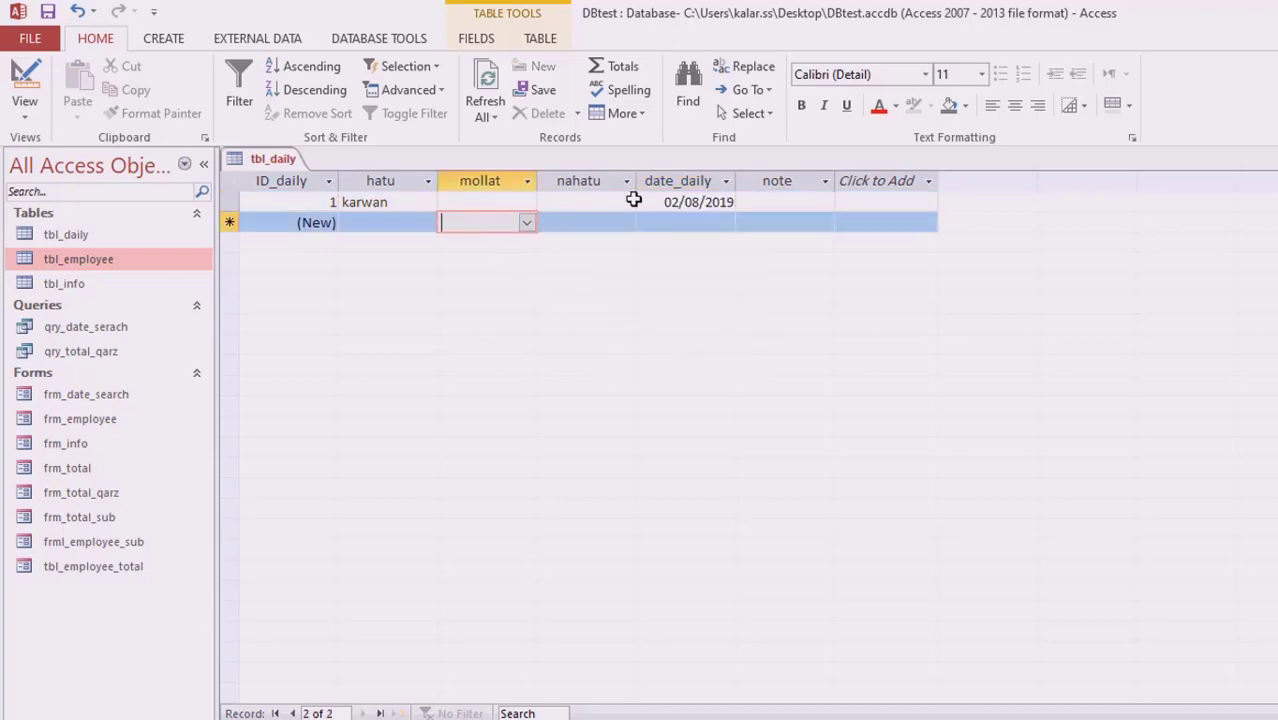
{"action": "left_click", "coordinate": [478, 203]}
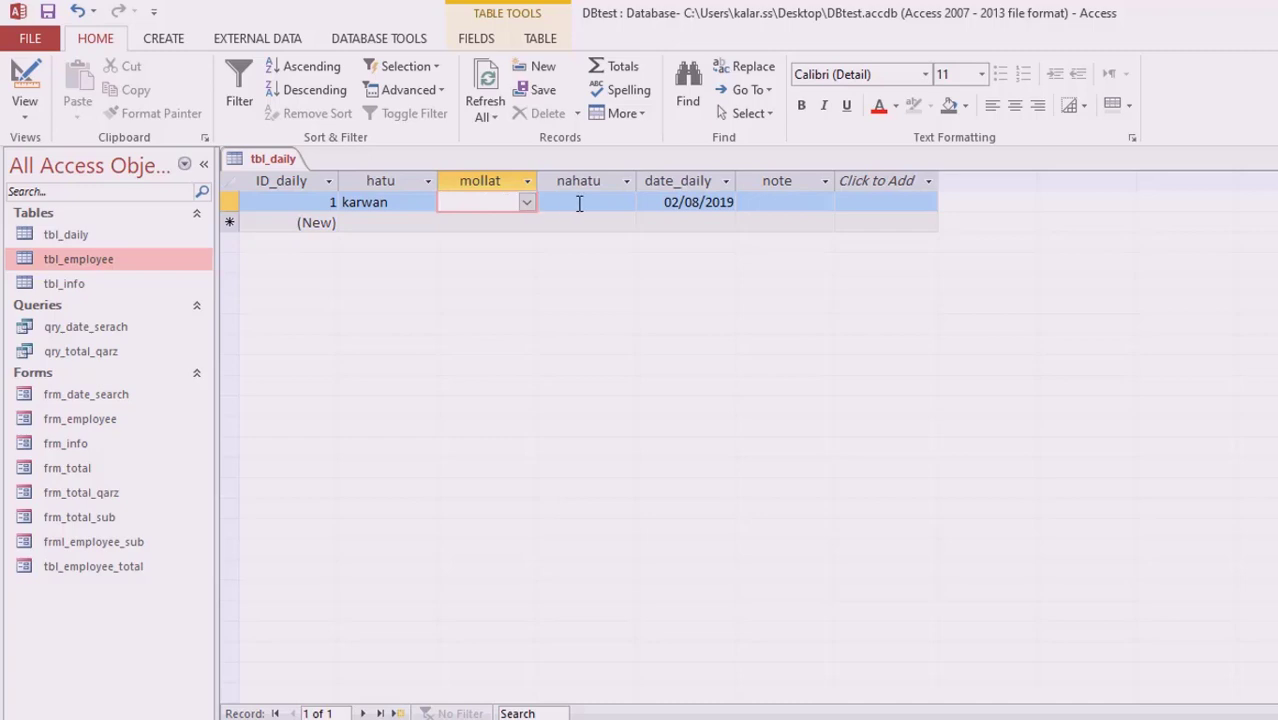
{"action": "left_click", "coordinate": [576, 202]}
{"action": "left_click", "coordinate": [511, 202]}
{"action": "left_click", "coordinate": [331, 202]}
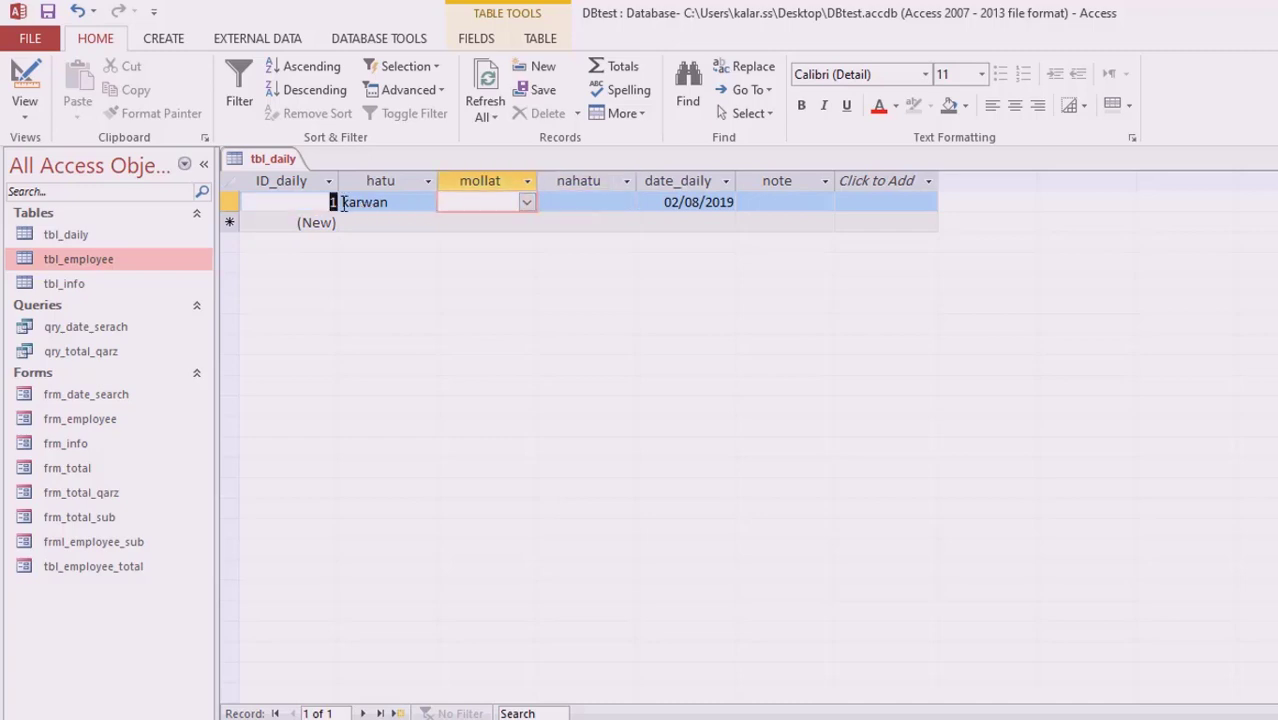
{"action": "left_click", "coordinate": [399, 203]}
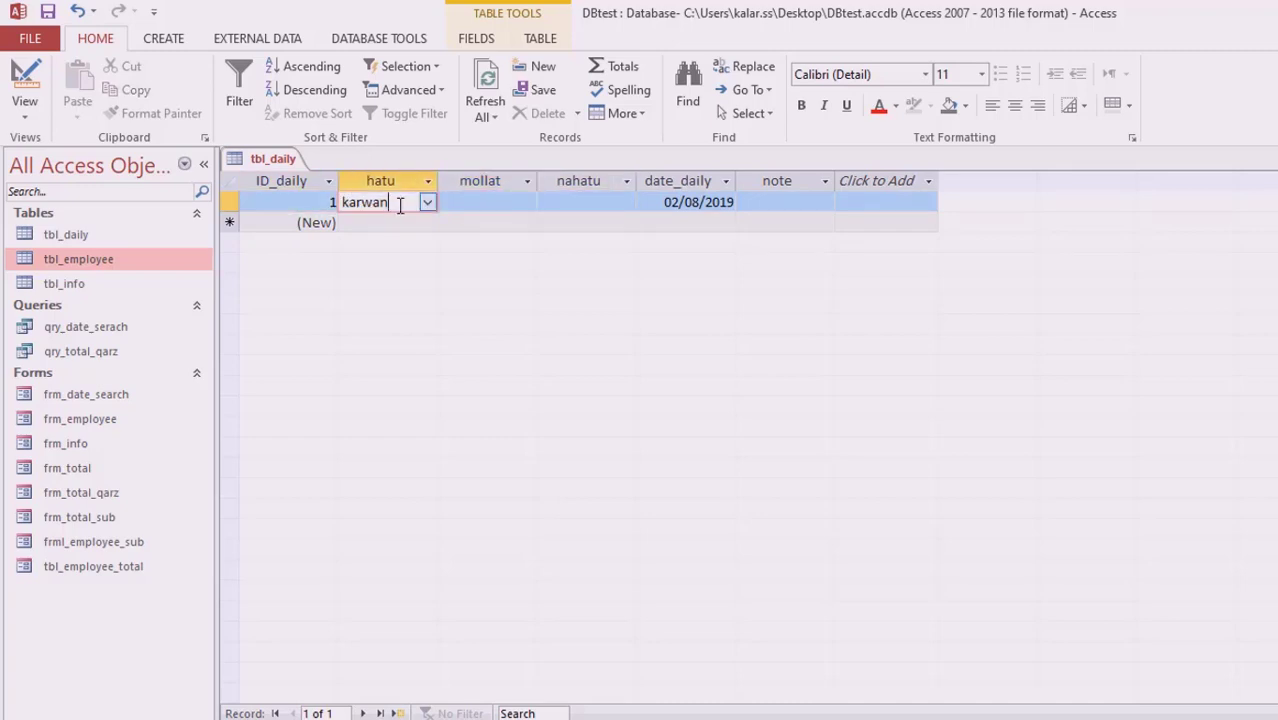
{"action": "left_click", "coordinate": [471, 202]}
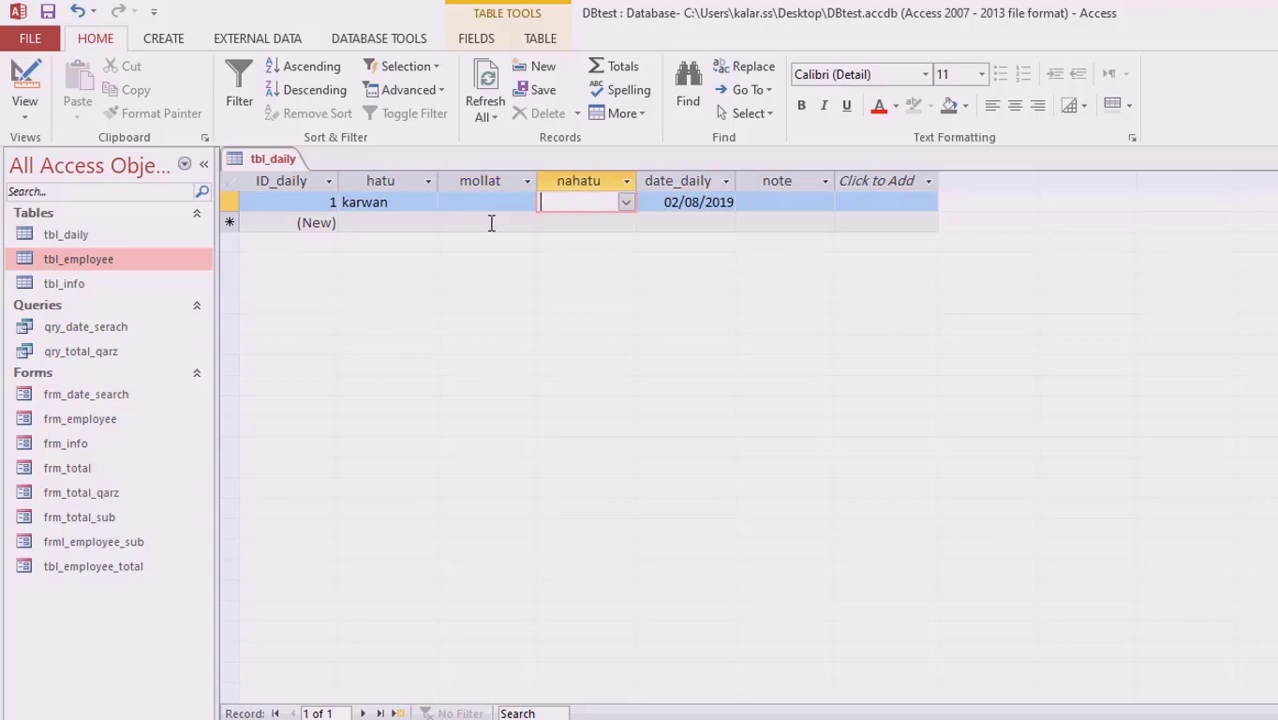
- Add a second record with the fifth listed employee under mollat and today's date in date_daily
{"action": "left_click", "coordinate": [505, 222]}
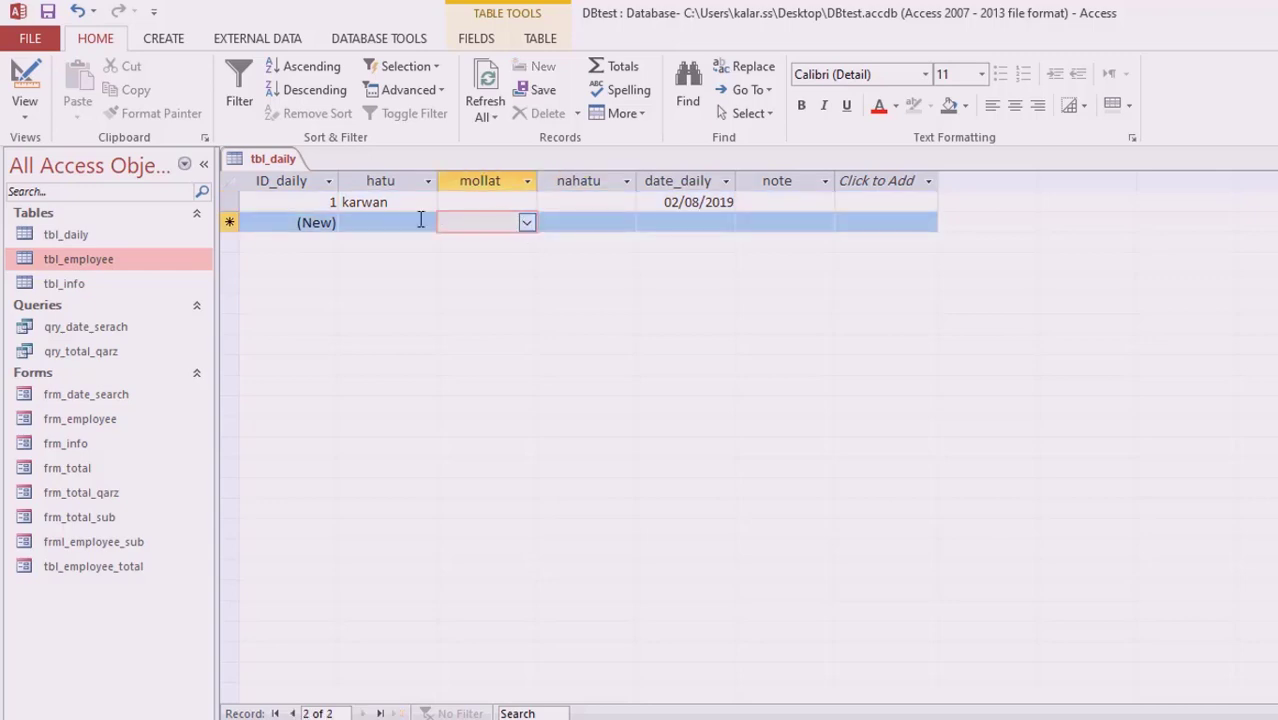
{"action": "left_click", "coordinate": [526, 222]}
{"action": "left_click", "coordinate": [490, 320]}
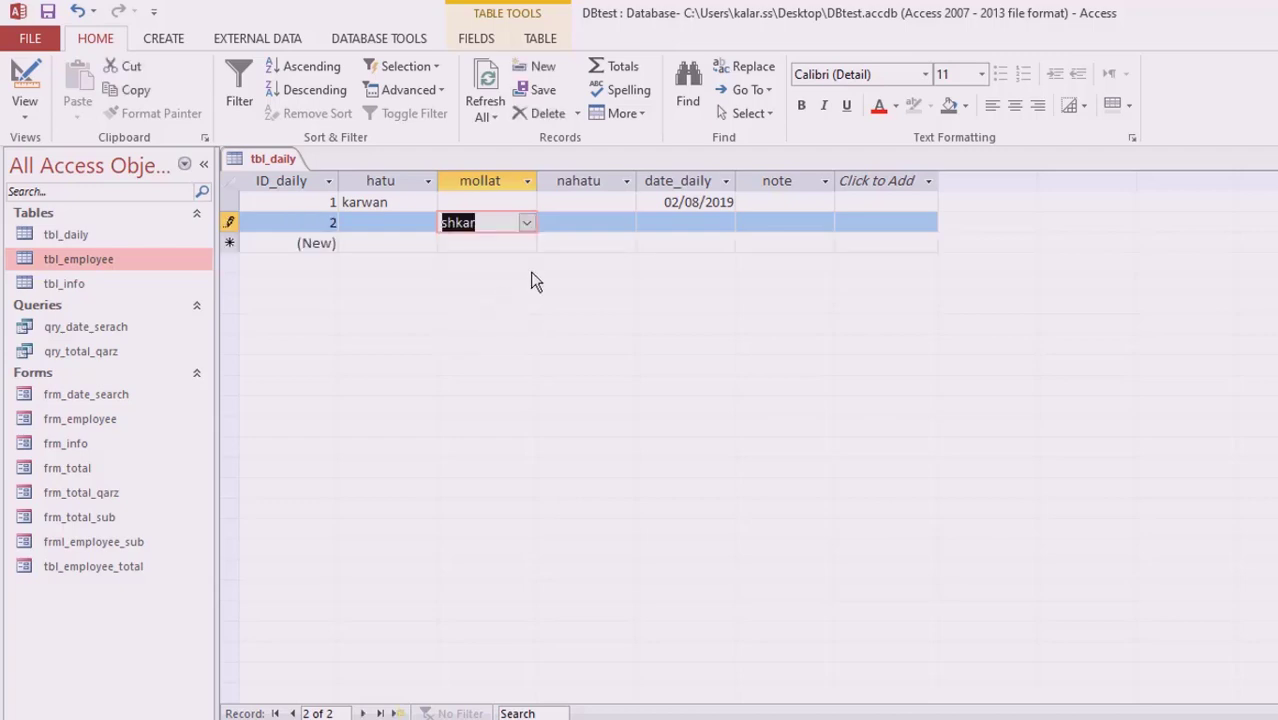
{"action": "left_click", "coordinate": [735, 222]}
{"action": "left_click", "coordinate": [744, 222]}
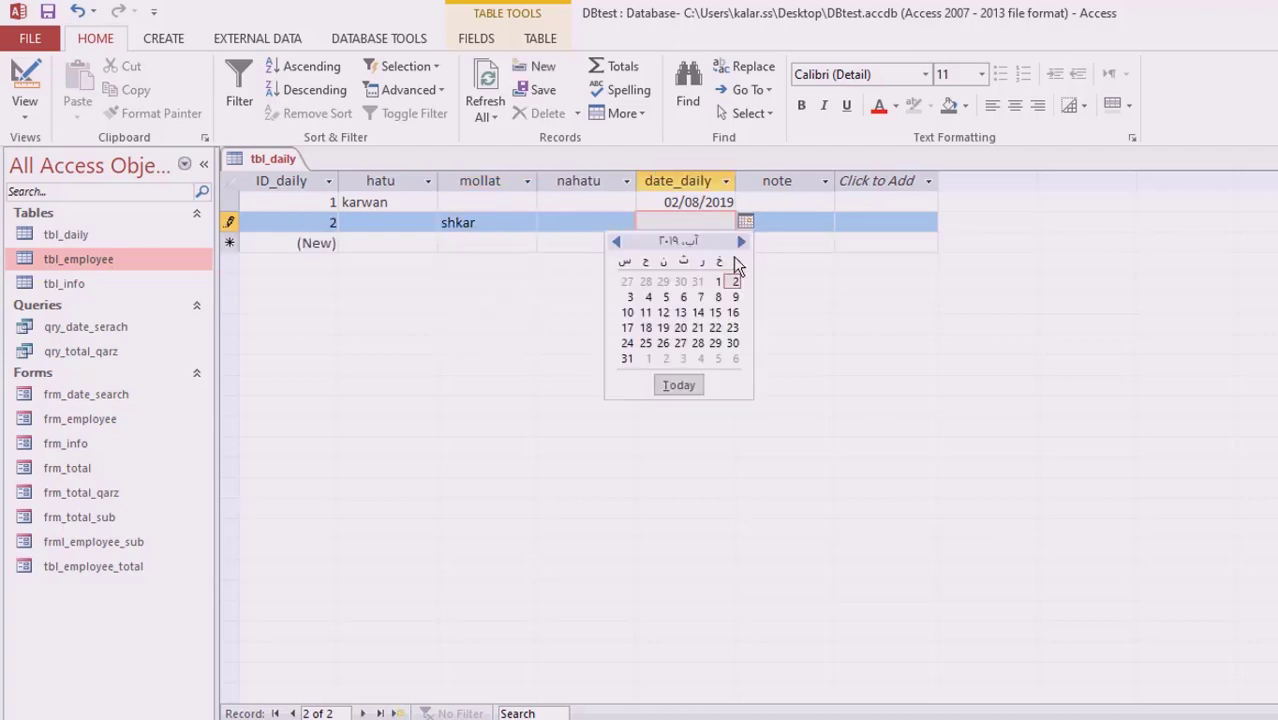
{"action": "left_click", "coordinate": [684, 384]}
- Add a third record with the fourth listed employee under nahatu and today's date in date_daily
{"action": "left_click", "coordinate": [564, 245]}
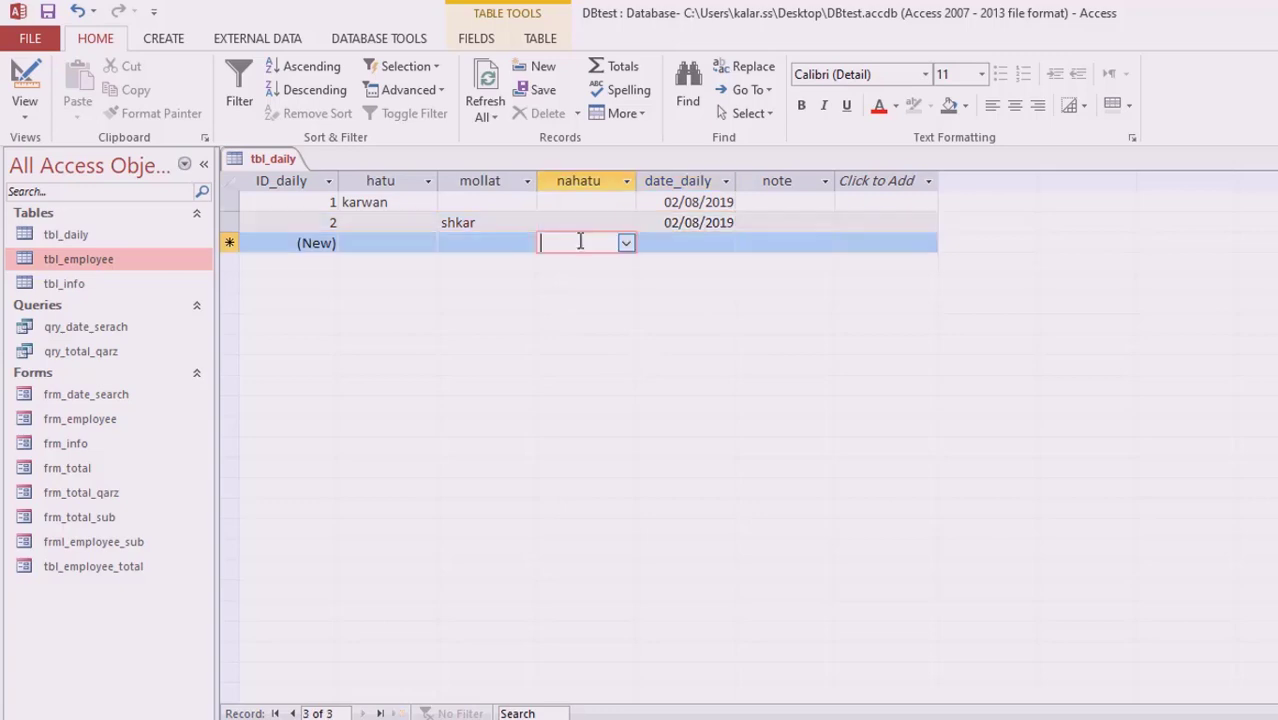
{"action": "left_click", "coordinate": [625, 243]}
{"action": "left_click", "coordinate": [581, 324]}
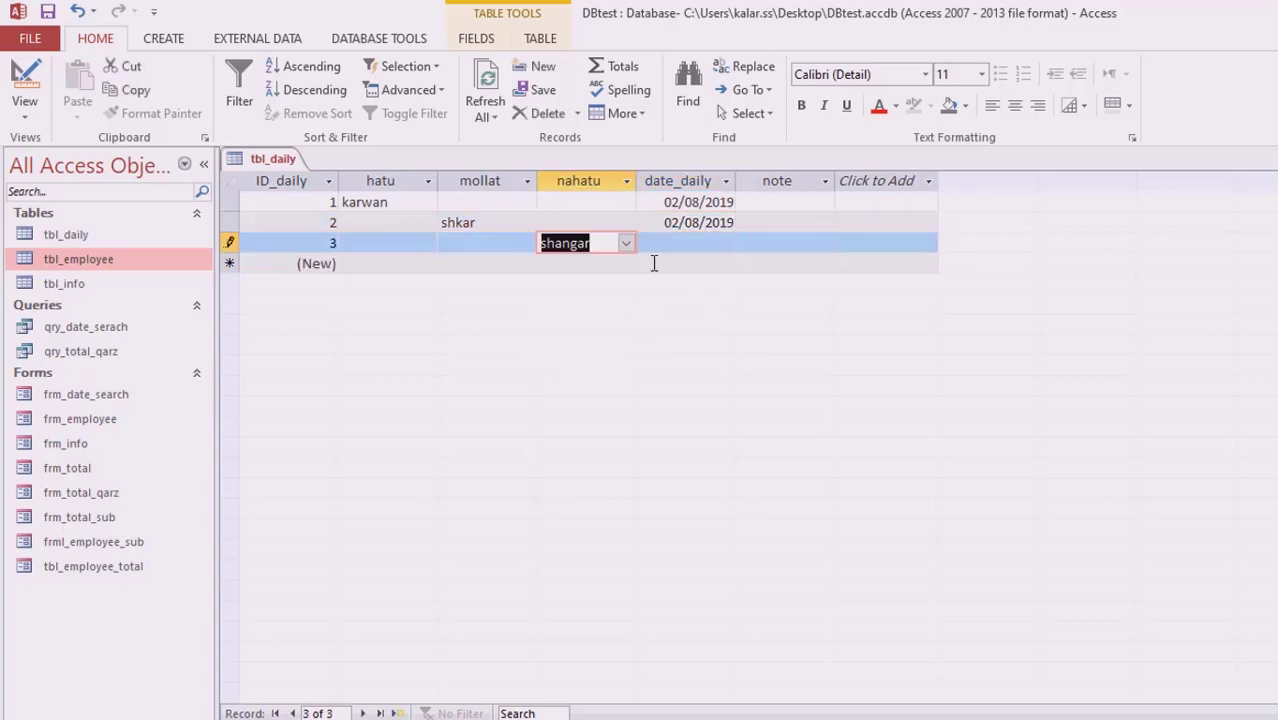
{"action": "left_click", "coordinate": [693, 242]}
{"action": "left_click", "coordinate": [740, 241]}
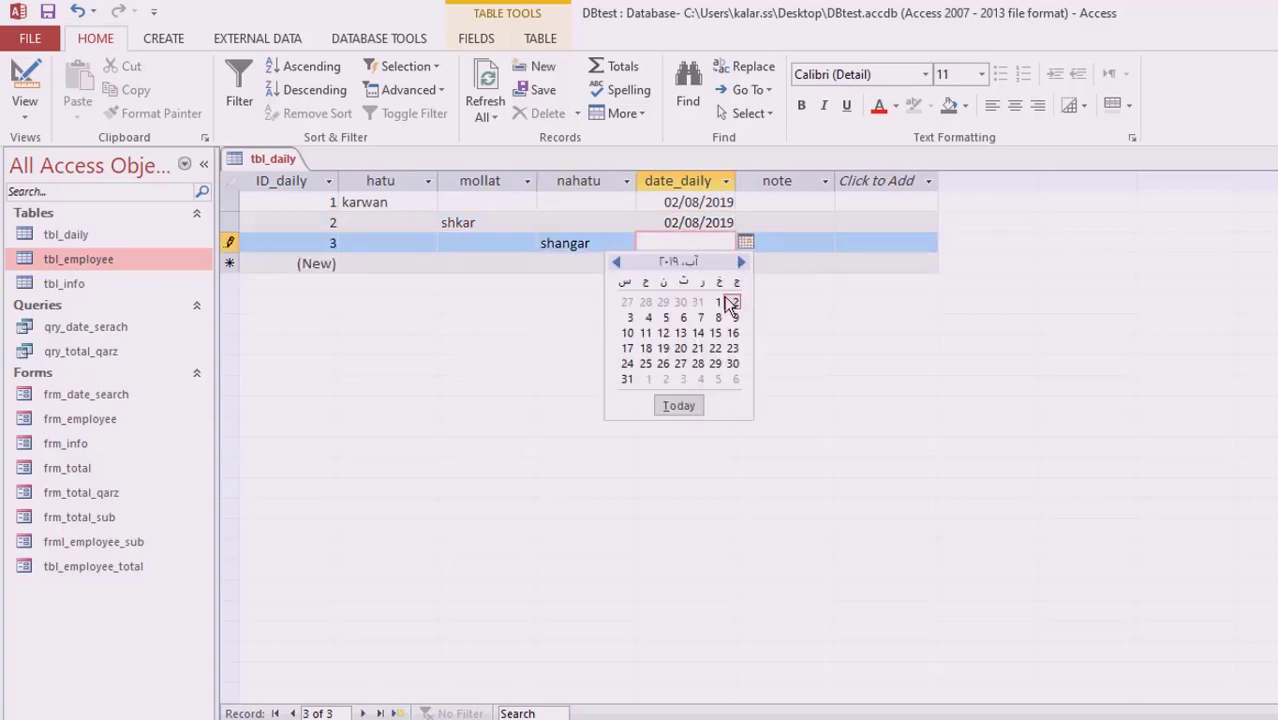
{"action": "left_click", "coordinate": [678, 405]}
- Add a fourth record with the first listed employee under nahatu and today's date in date_daily
{"action": "left_click", "coordinate": [582, 262]}
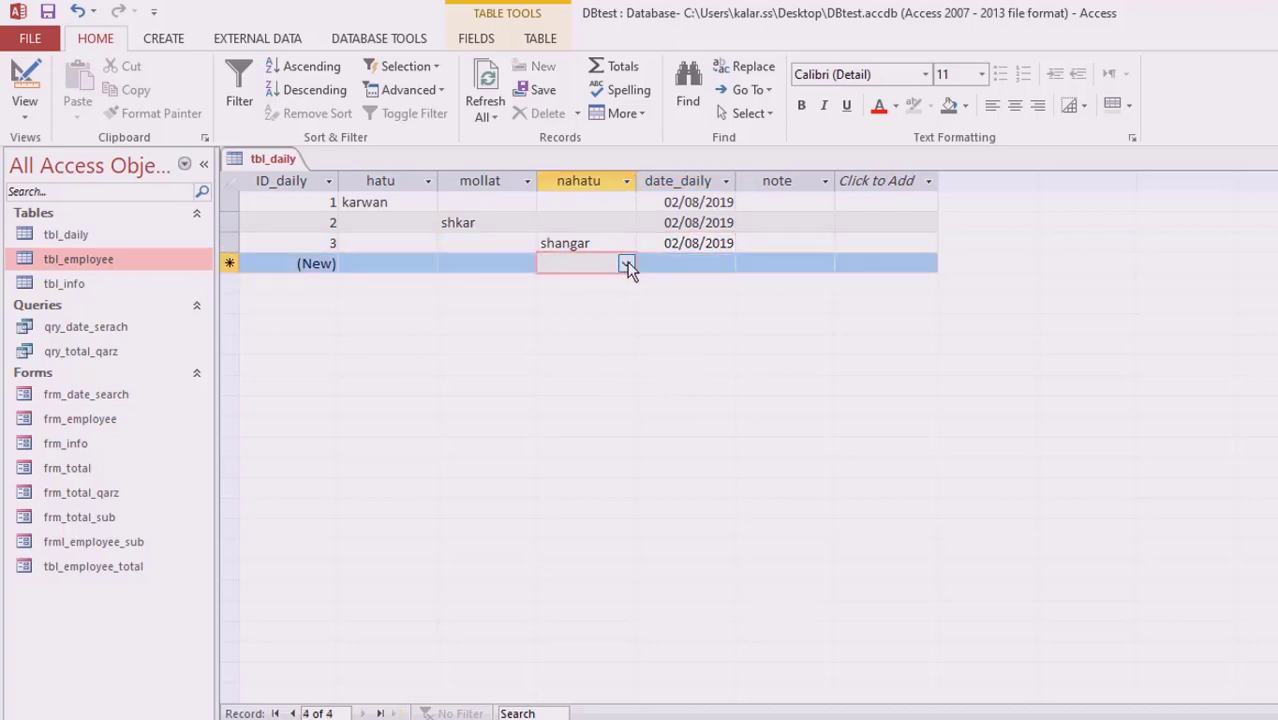
{"action": "left_click", "coordinate": [627, 262]}
{"action": "left_click", "coordinate": [588, 360]}
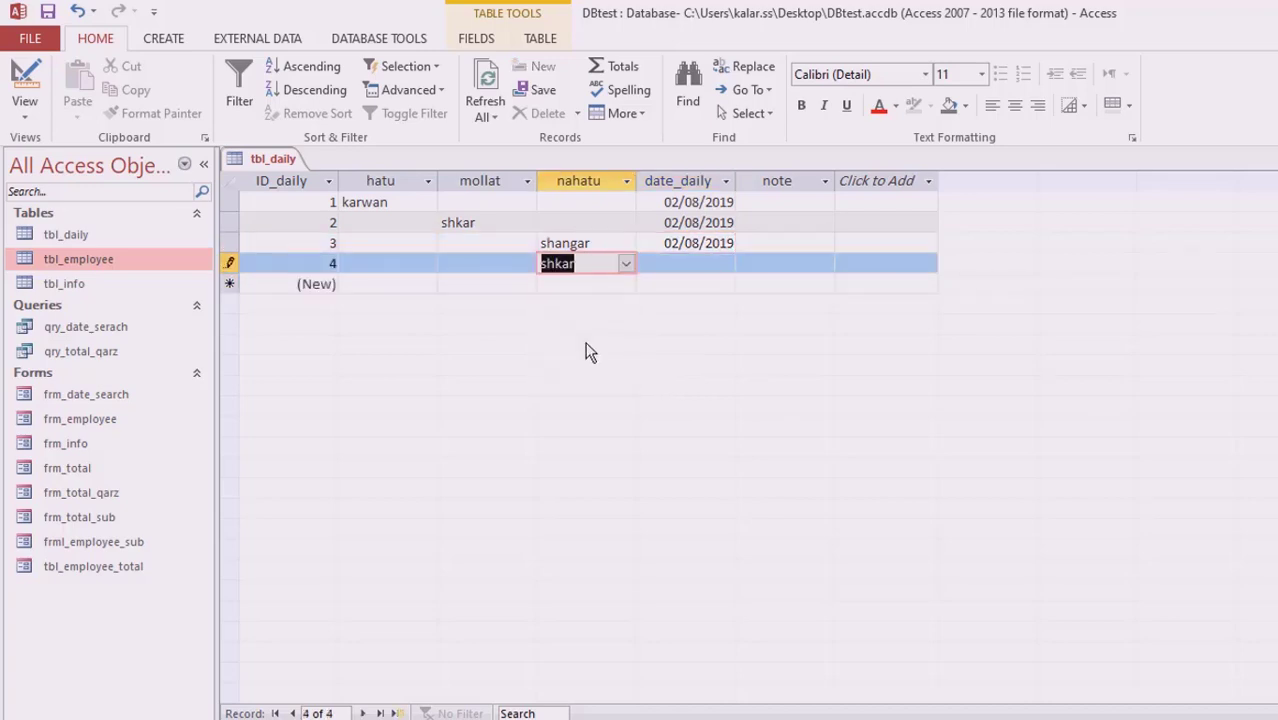
{"action": "left_click", "coordinate": [627, 263]}
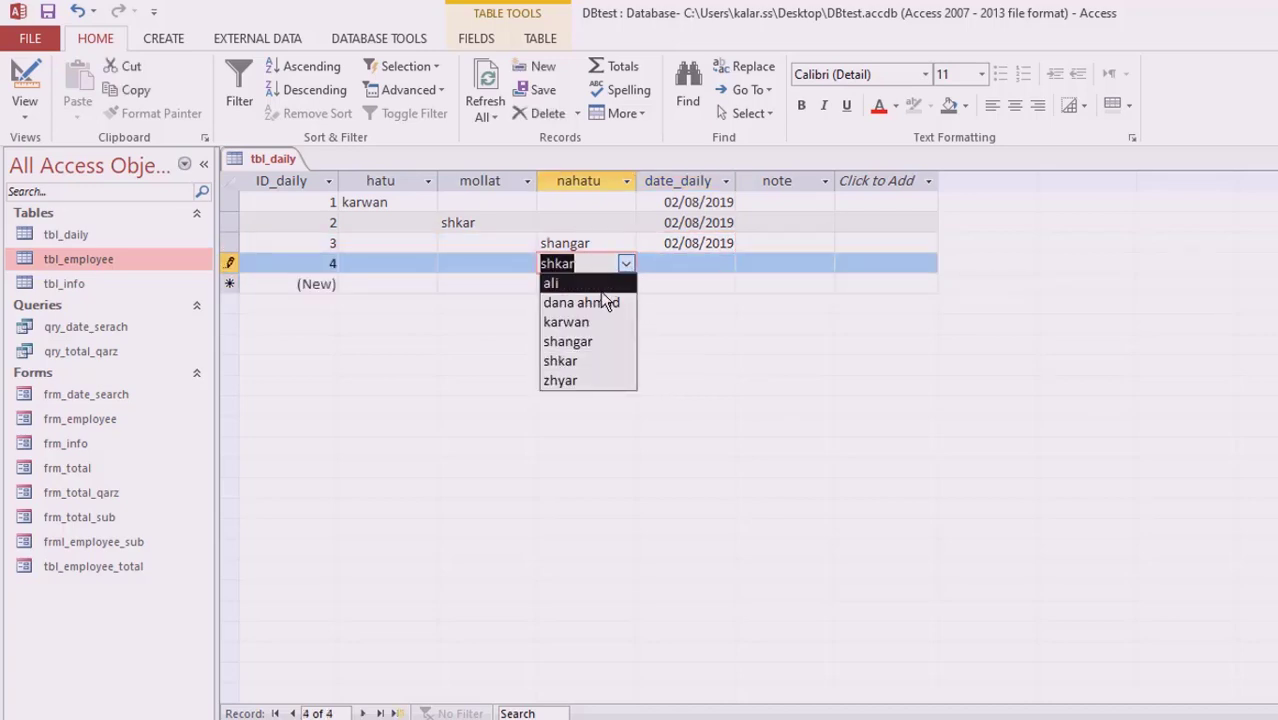
{"action": "left_click", "coordinate": [600, 284]}
{"action": "left_click", "coordinate": [733, 263]}
{"action": "left_click", "coordinate": [744, 263]}
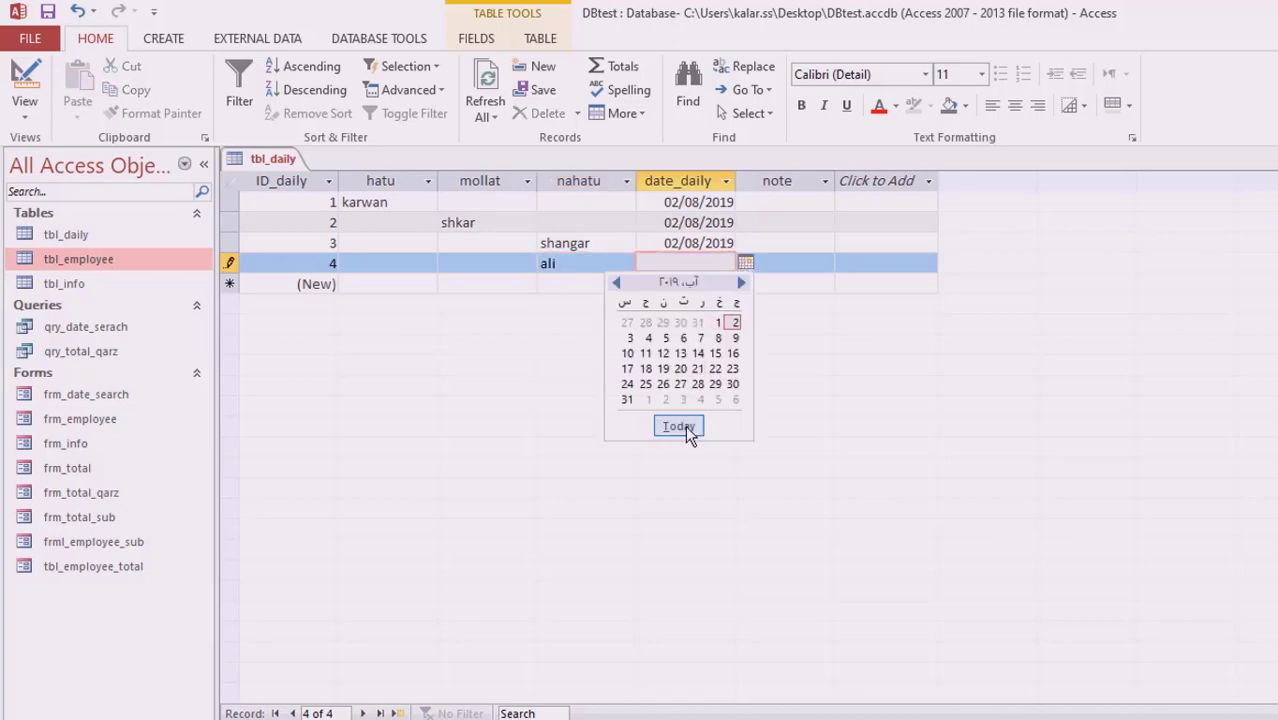
{"action": "left_click", "coordinate": [678, 424]}
{"action": "left_click", "coordinate": [494, 285]}
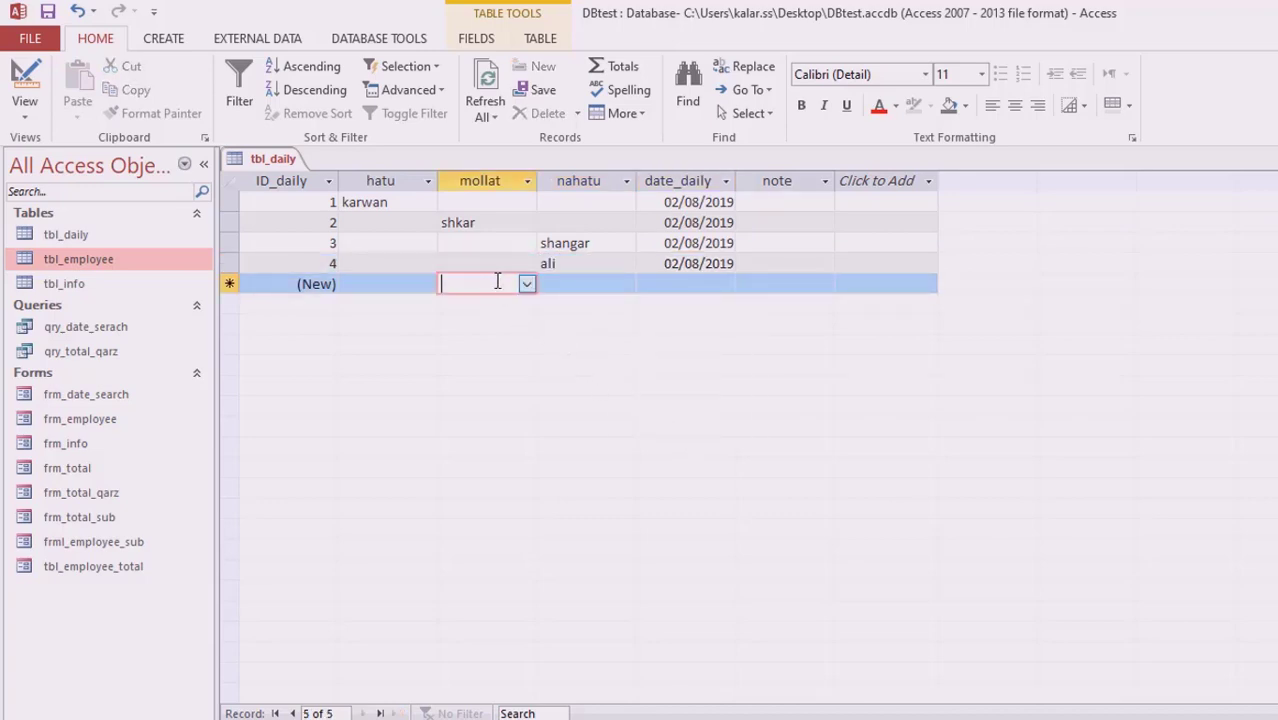
- Close the tbl_daily datasheet and select tbl_daily among the database's tables
{"action": "right_click", "coordinate": [255, 168]}
{"action": "left_click", "coordinate": [265, 170]}
{"action": "right_click", "coordinate": [265, 170]}
{"action": "left_click", "coordinate": [292, 203]}
{"action": "left_click", "coordinate": [80, 234]}
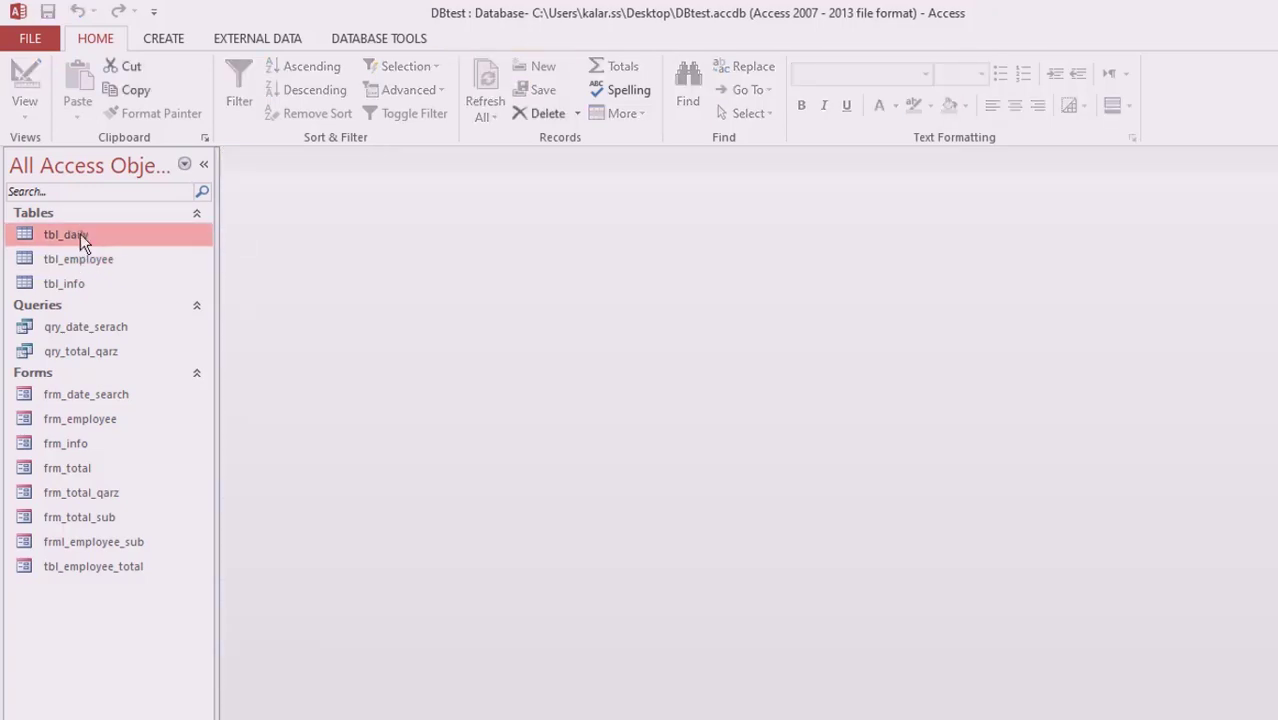
- Create a form from all fields of tbl_daily with the Form Wizard and title it frm_daily
{"action": "left_click", "coordinate": [165, 40]}
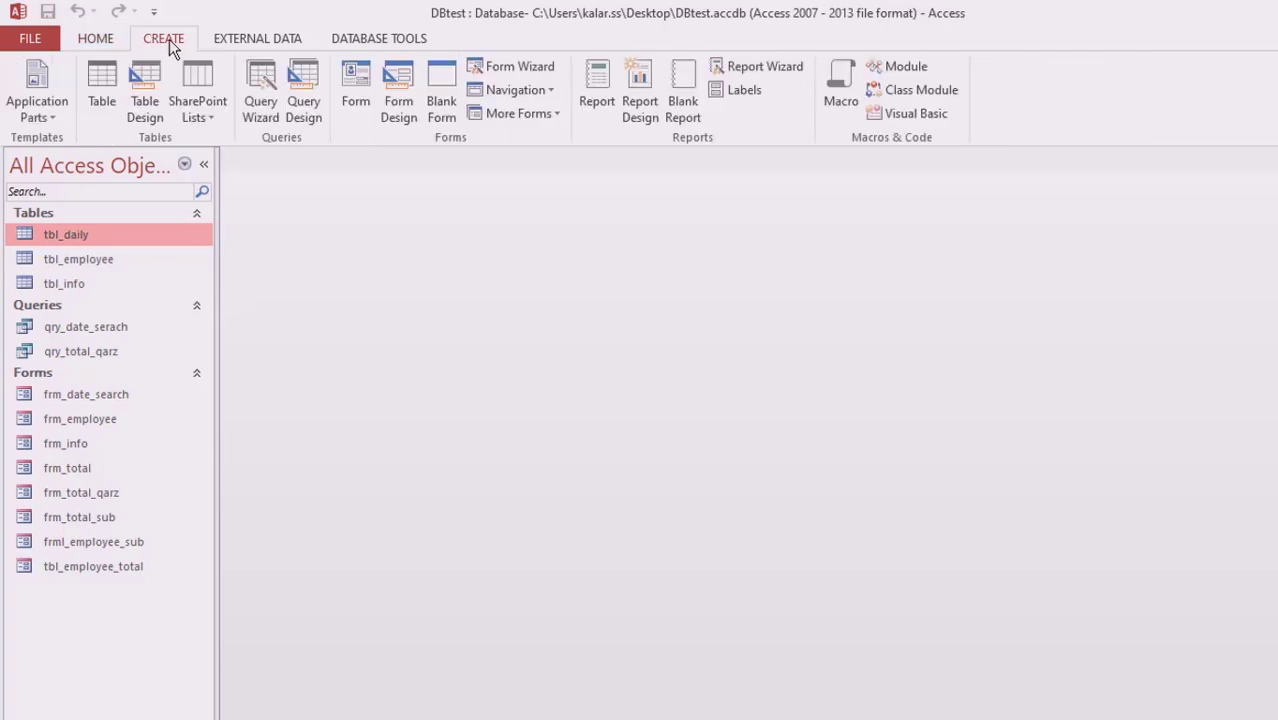
{"action": "left_click", "coordinate": [496, 79]}
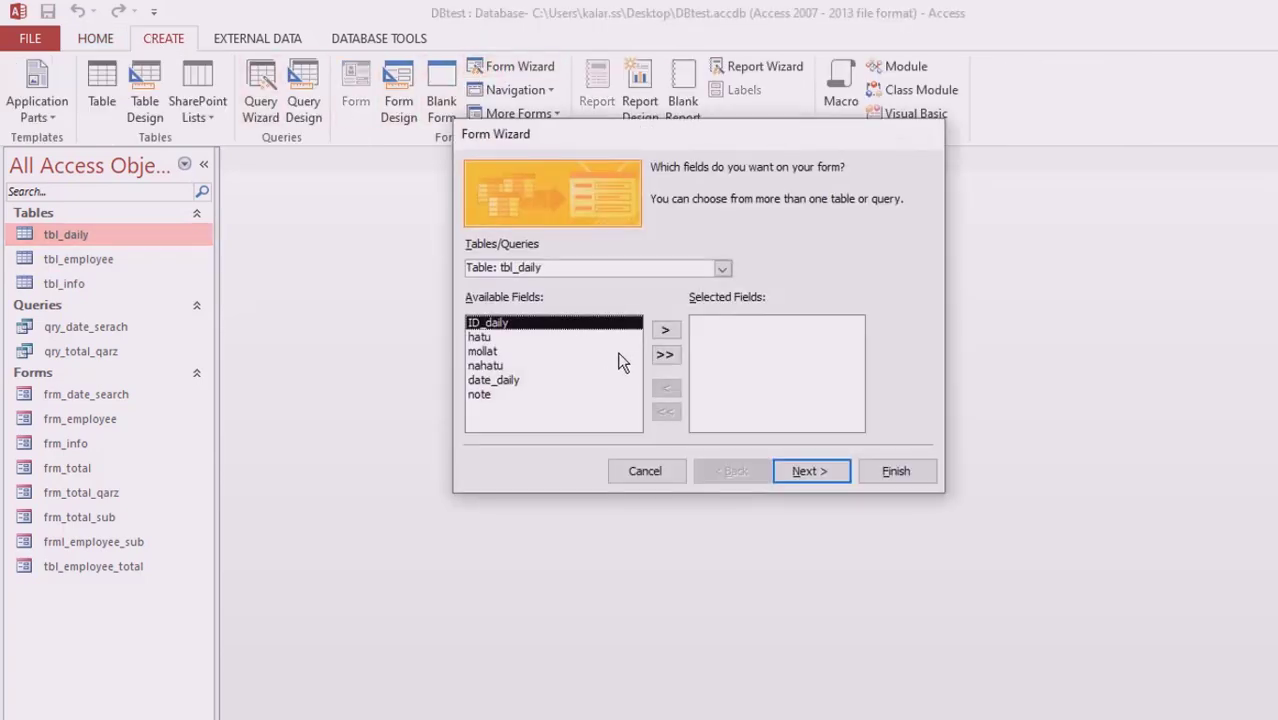
{"action": "left_click", "coordinate": [812, 474]}
{"action": "left_click", "coordinate": [814, 474]}
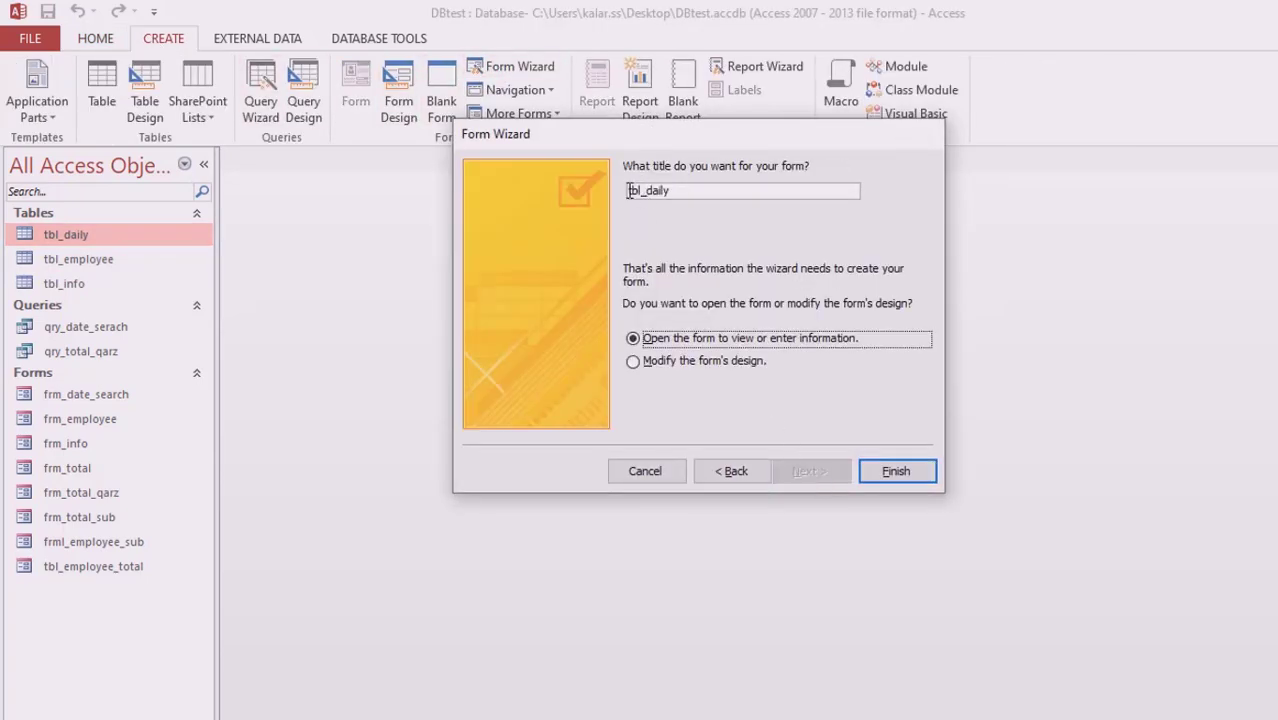
{"action": "left_click_drag", "start_coordinate": [641, 190], "coordinate": [622, 191]}
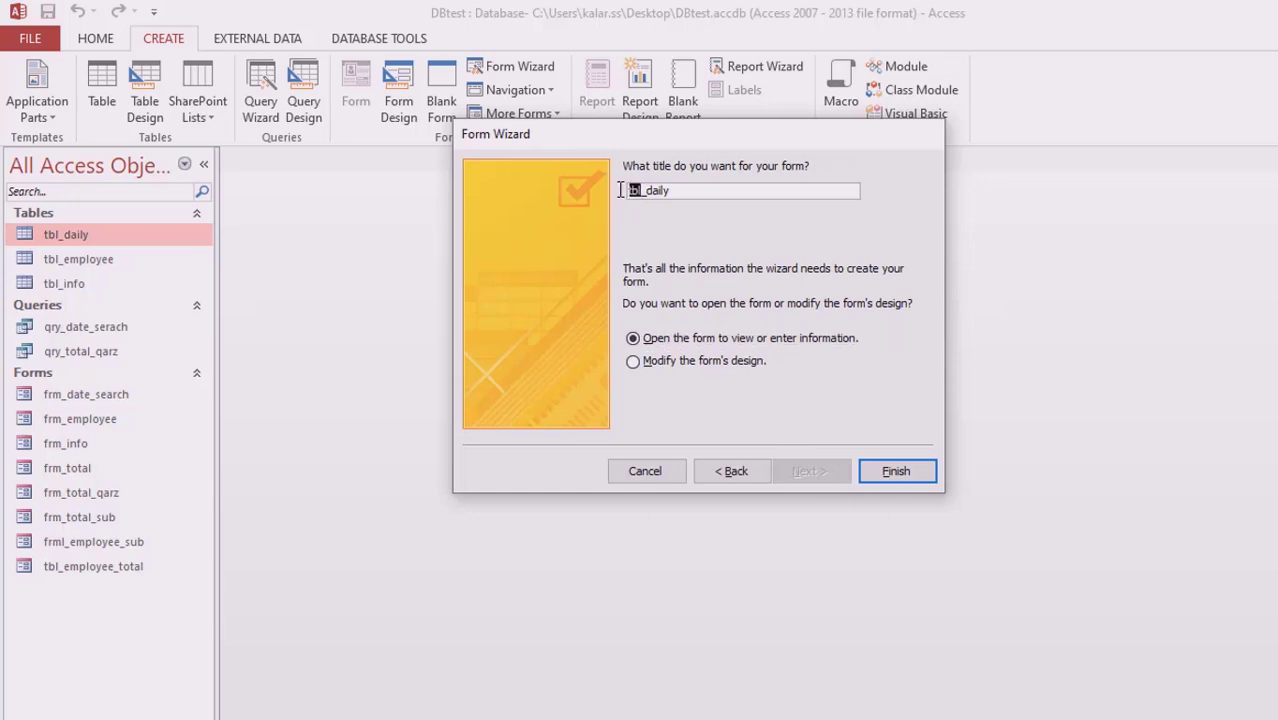
{"action": "type", "text": "frm"}
{"action": "left_click", "coordinate": [876, 473]}
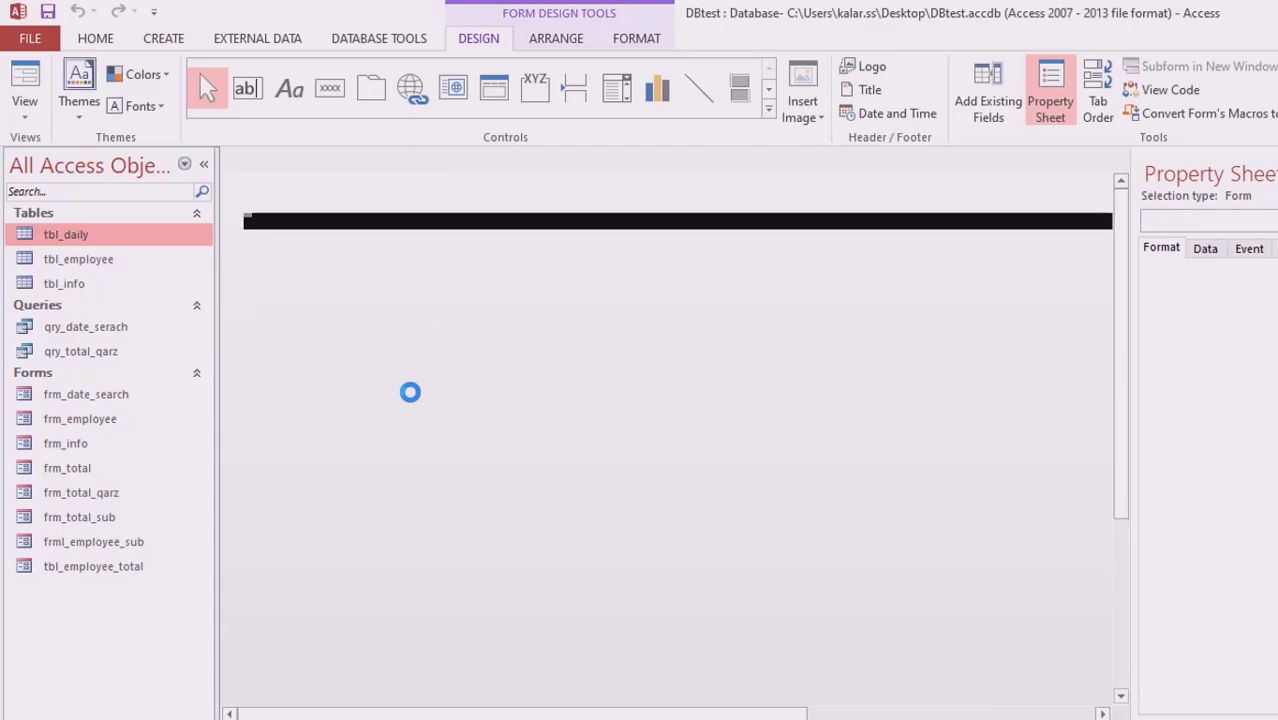
{"action": "left_click", "coordinate": [553, 331]}
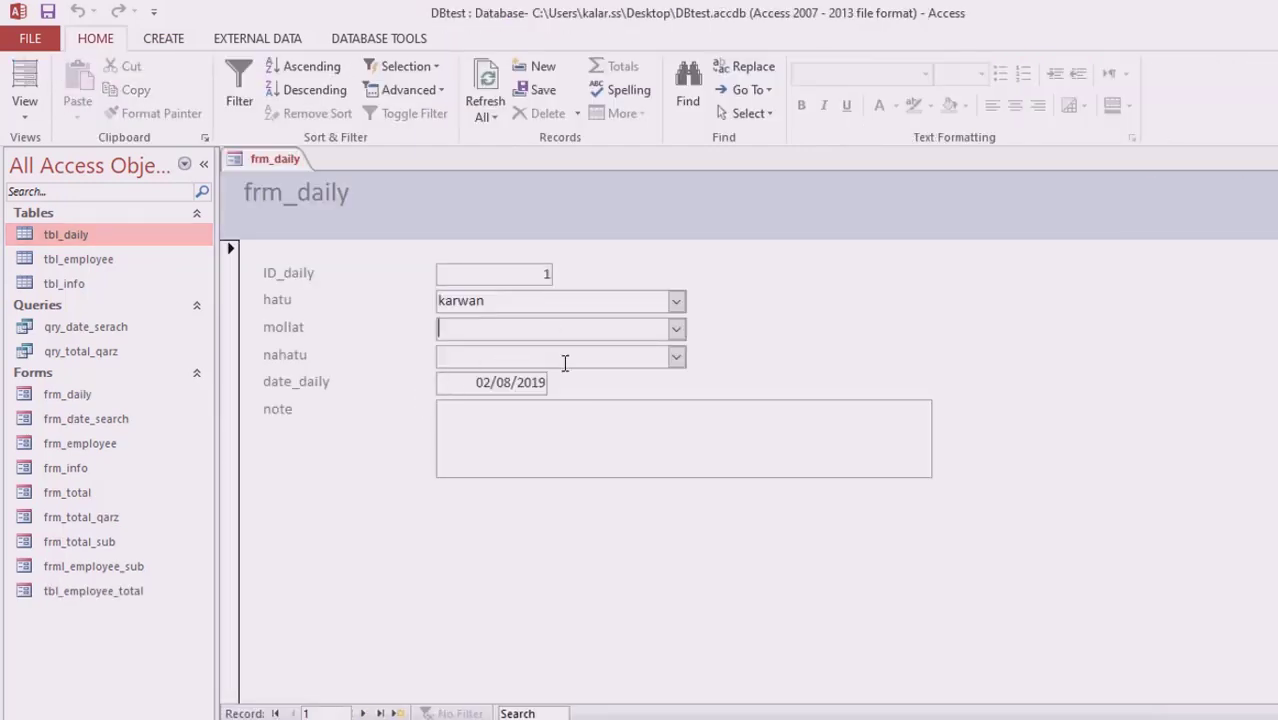
{"action": "left_click", "coordinate": [565, 363]}
{"action": "left_click", "coordinate": [528, 415]}
{"action": "left_click", "coordinate": [533, 357]}
{"action": "left_click", "coordinate": [539, 330]}
- Switch frm_daily to Design View and reduce the note text box to the height of a single line
{"action": "right_click", "coordinate": [266, 162]}
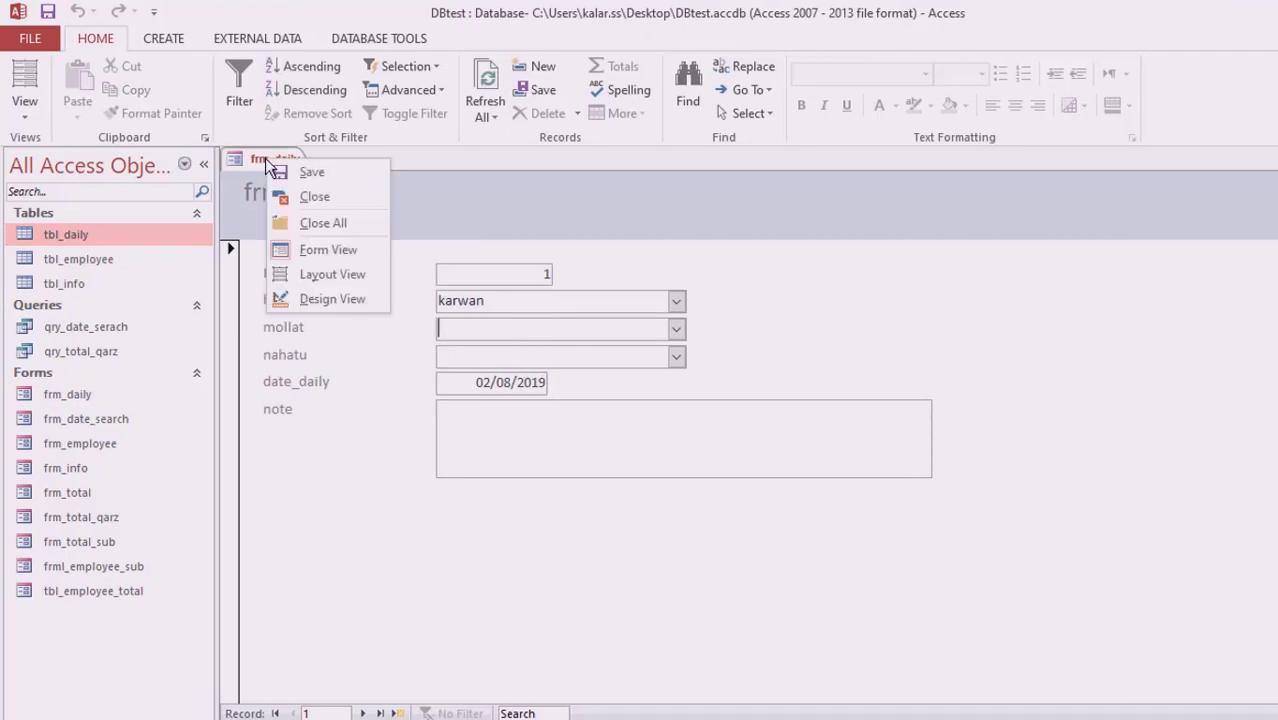
{"action": "left_click", "coordinate": [324, 302]}
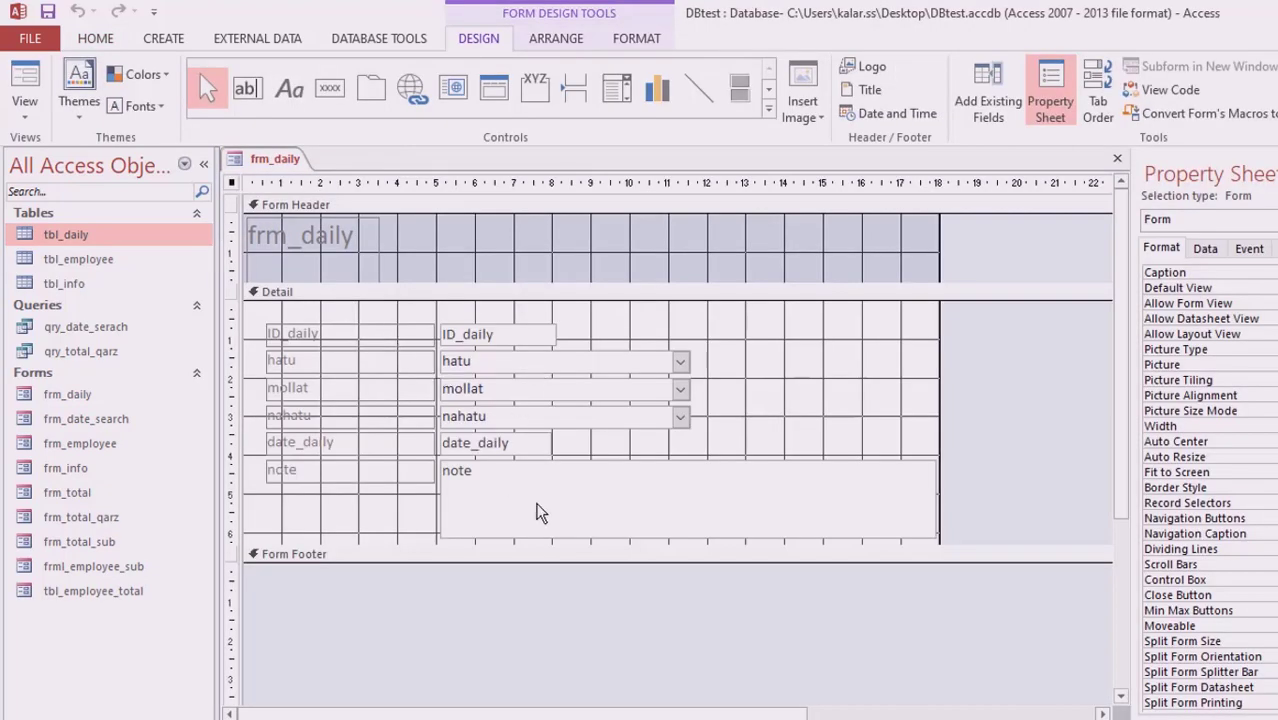
{"action": "left_click", "coordinate": [536, 512]}
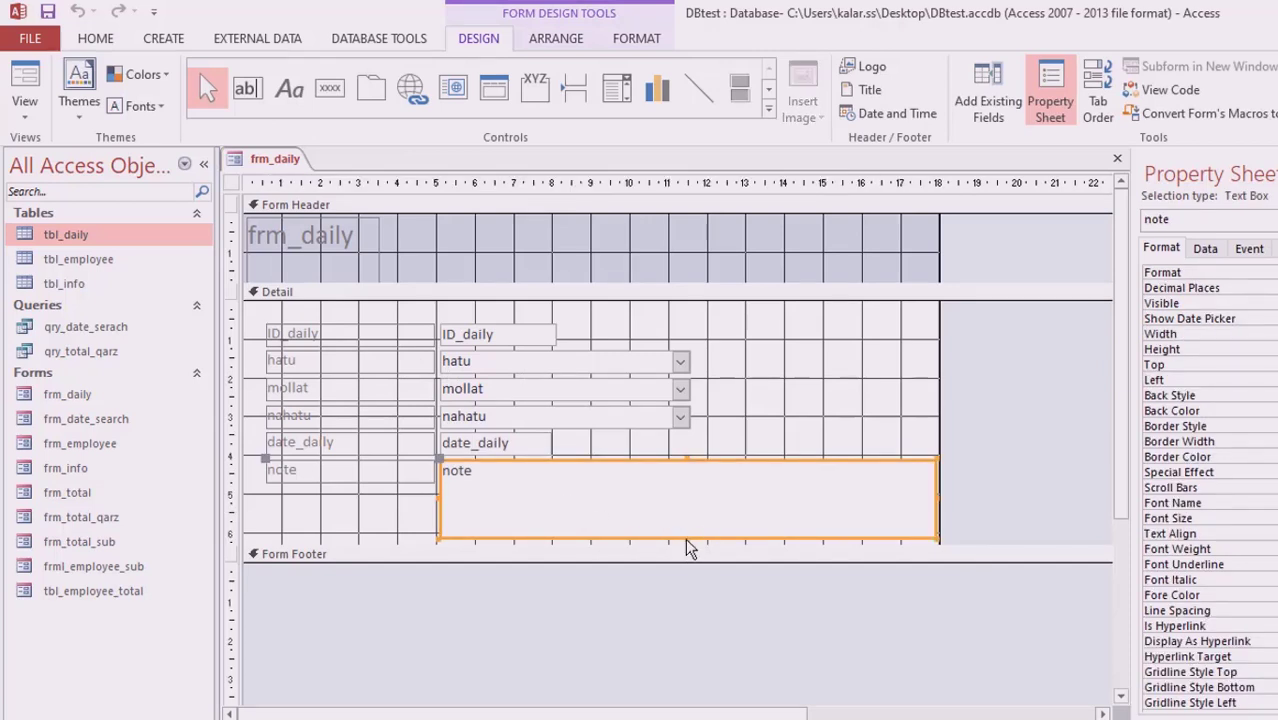
{"action": "left_click_drag", "start_coordinate": [688, 546], "coordinate": [679, 482]}
{"action": "left_click", "coordinate": [640, 530]}
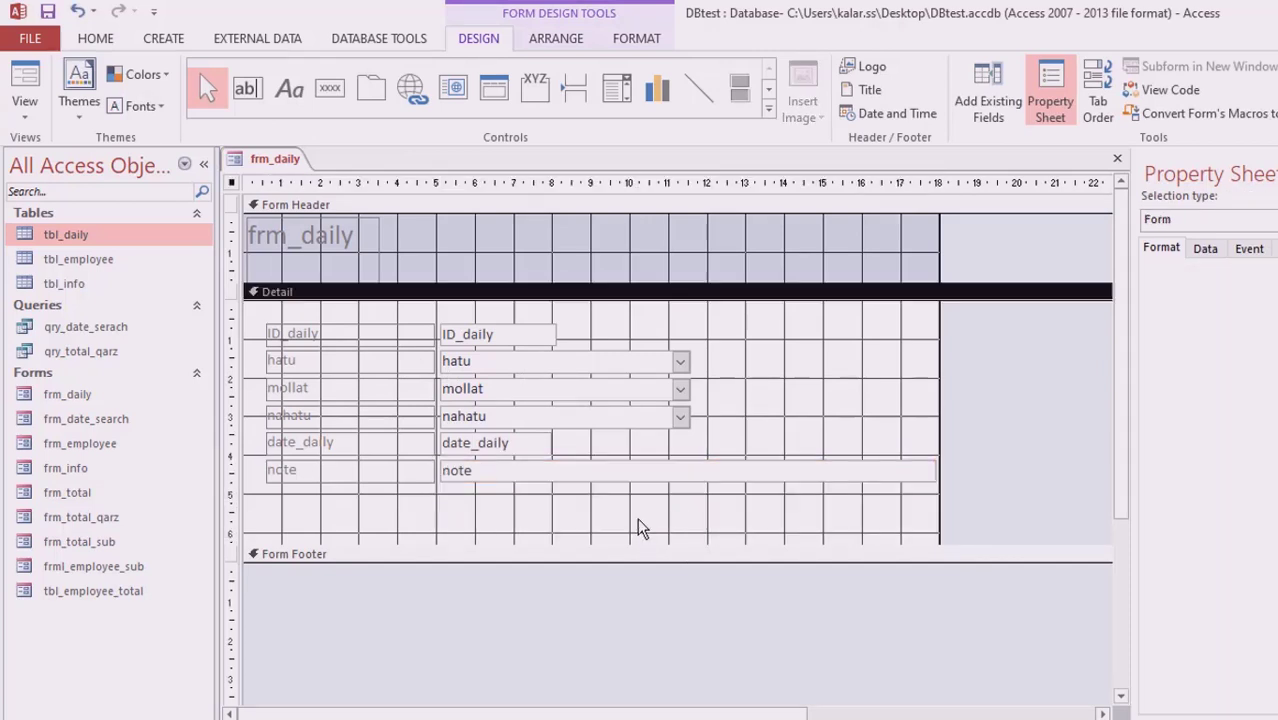
- Add a command button below the note field, between about 11 and 15 on the ruler, without its wizard, and caption it save
{"action": "left_click", "coordinate": [330, 88]}
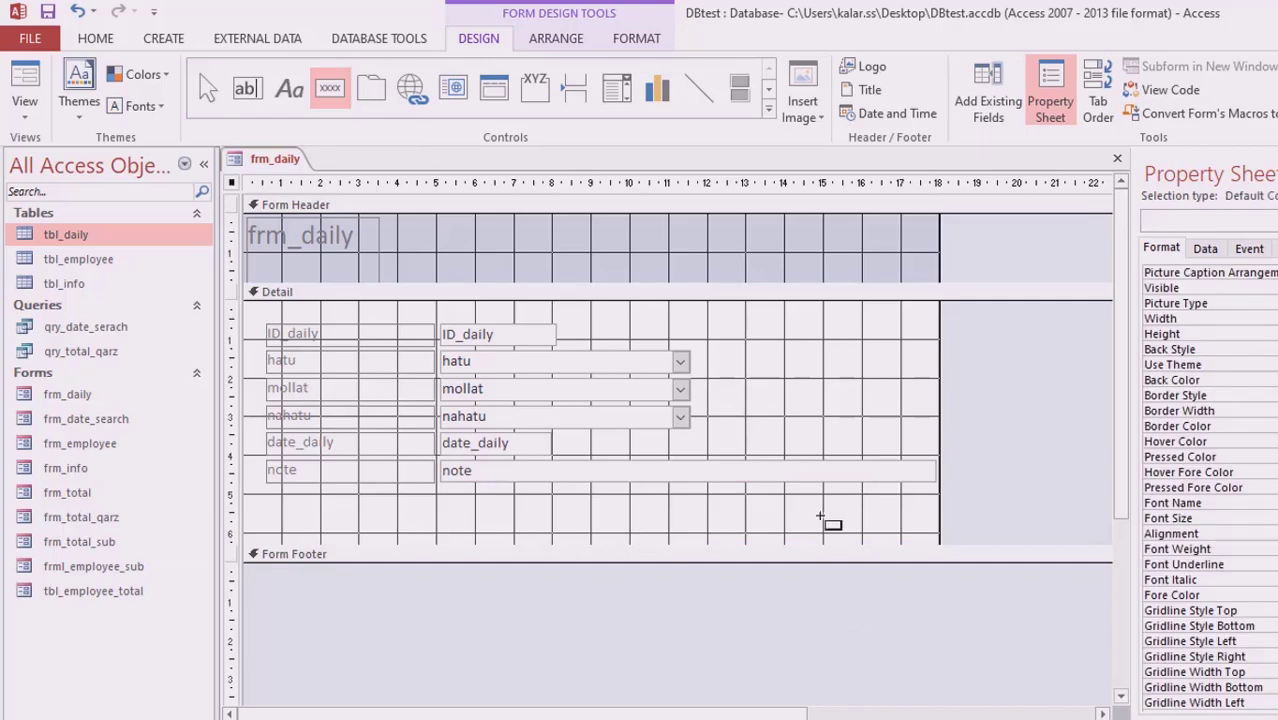
{"action": "left_click_drag", "start_coordinate": [824, 498], "coordinate": [674, 530]}
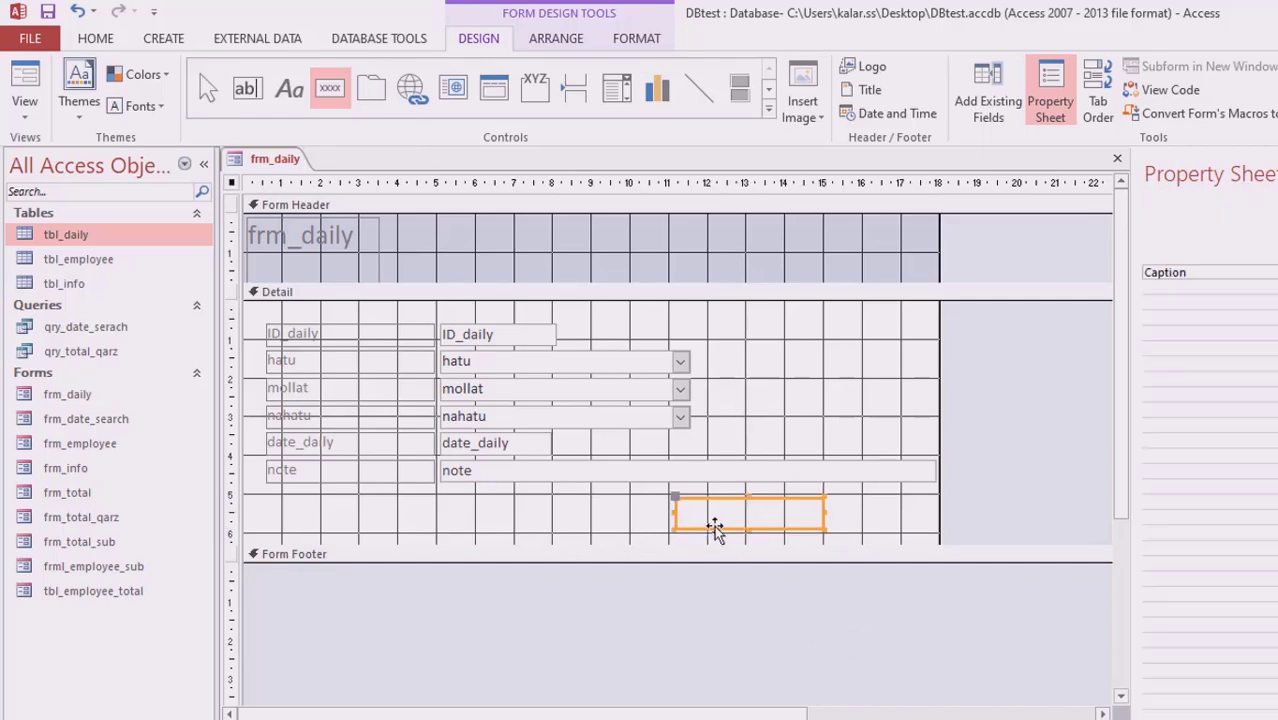
{"action": "left_click", "coordinate": [646, 432]}
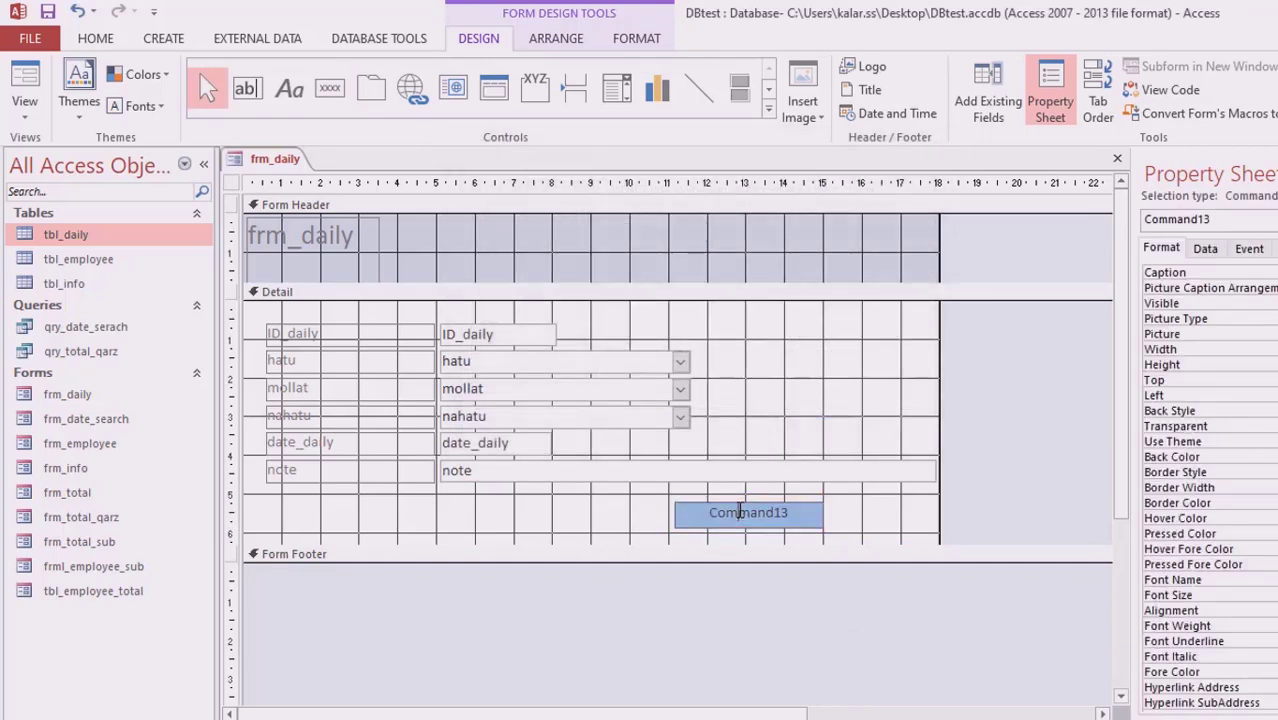
{"action": "left_click", "coordinate": [740, 512]}
{"action": "type", "text": "sav"}
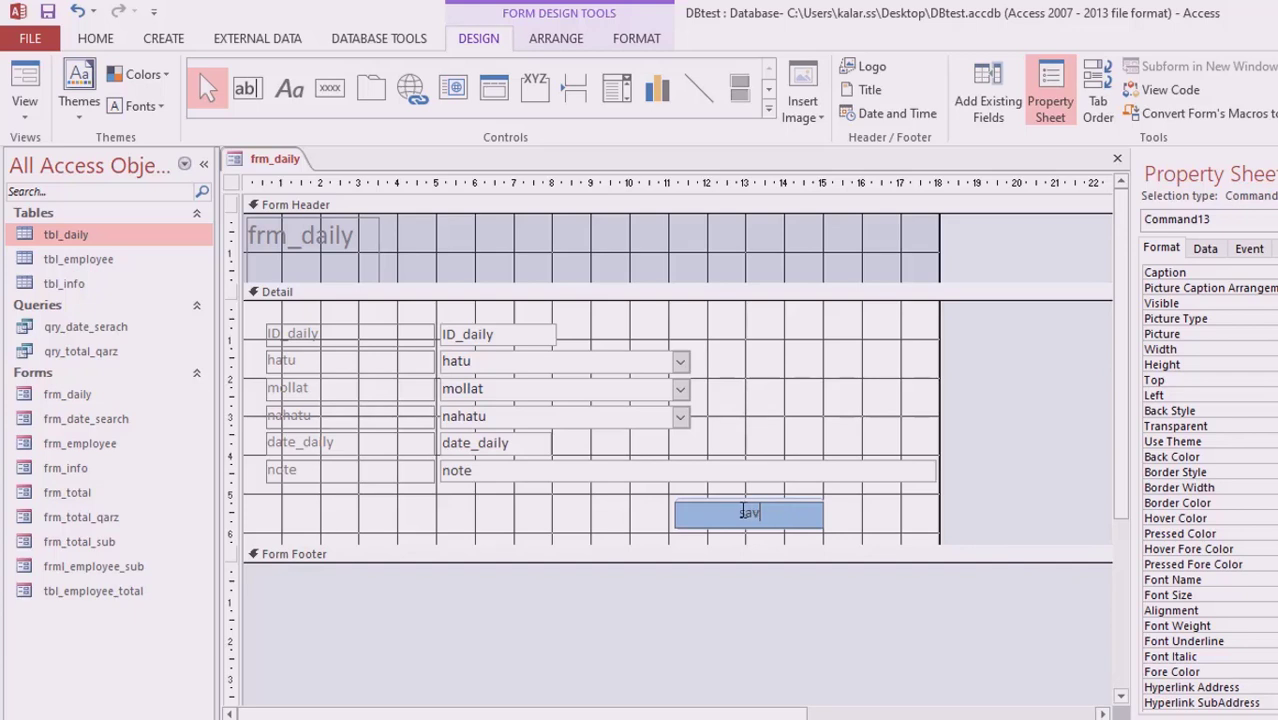
{"action": "type", "text": "e"}
{"action": "left_click", "coordinate": [620, 532]}
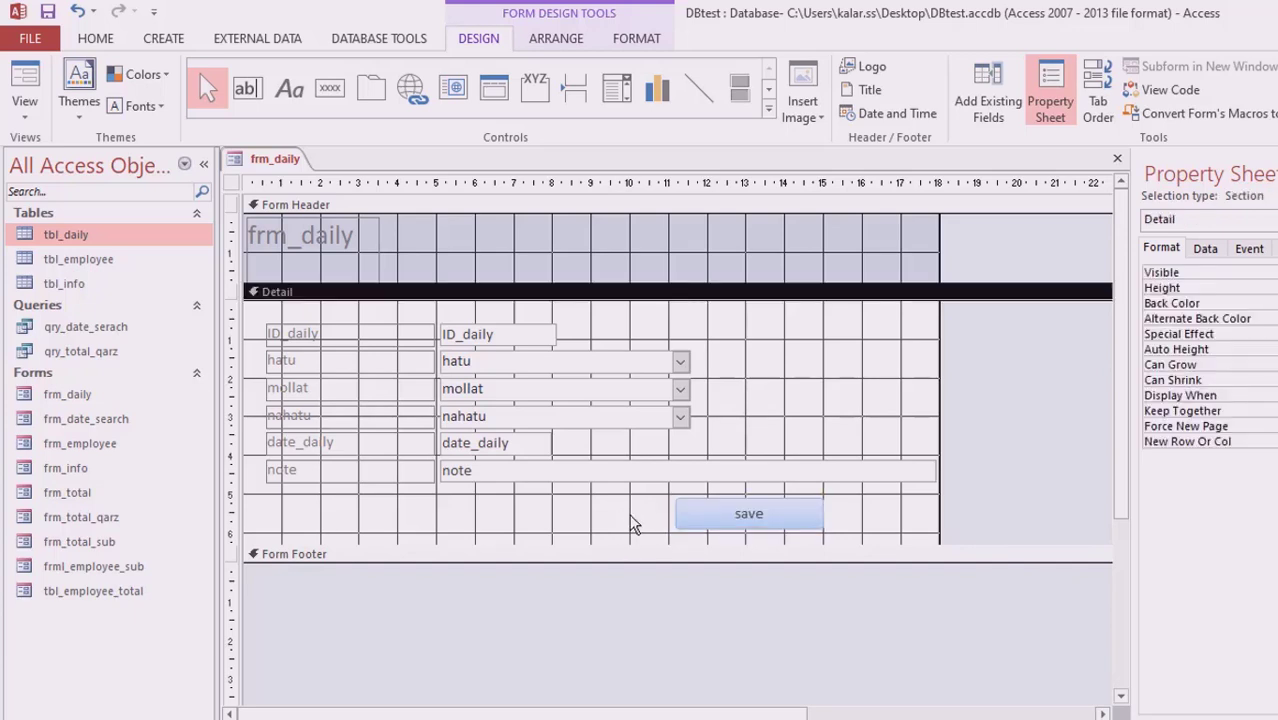
- Turn off the form's record selectors and navigation buttons, and narrow the note text box to end level with the save button
{"action": "left_click", "coordinate": [232, 184]}
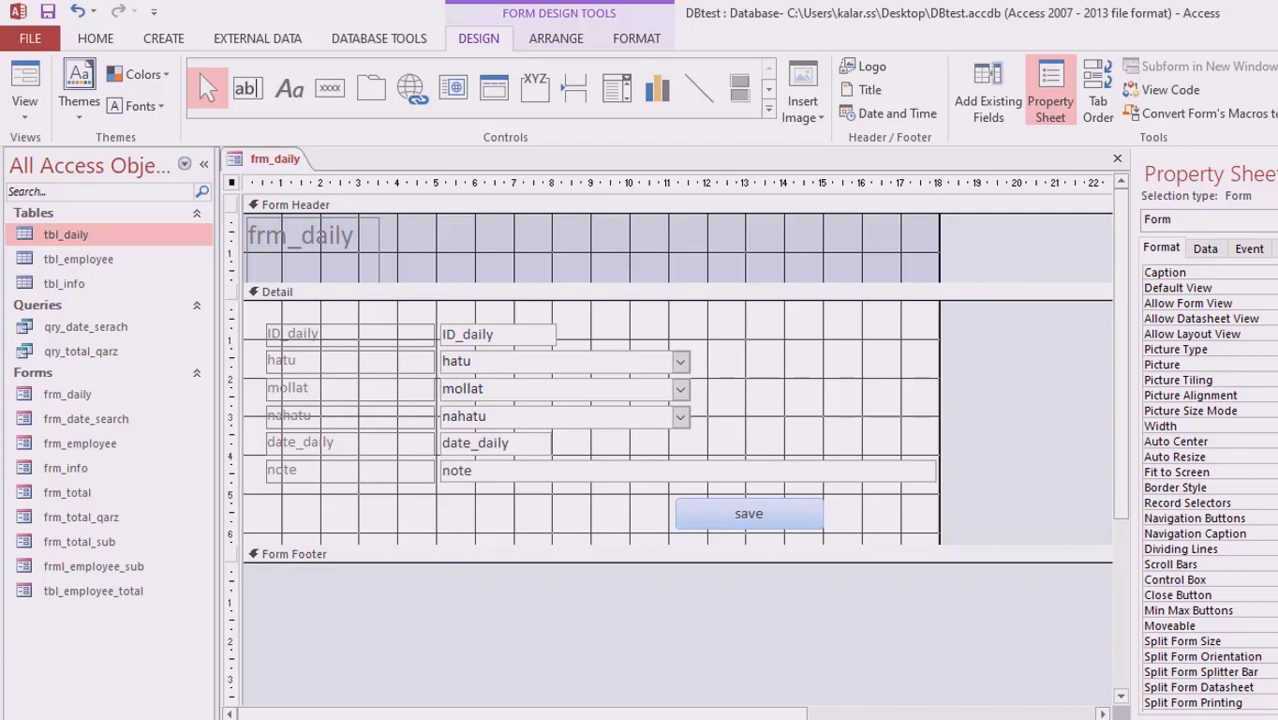
{"action": "left_click", "coordinate": [572, 532]}
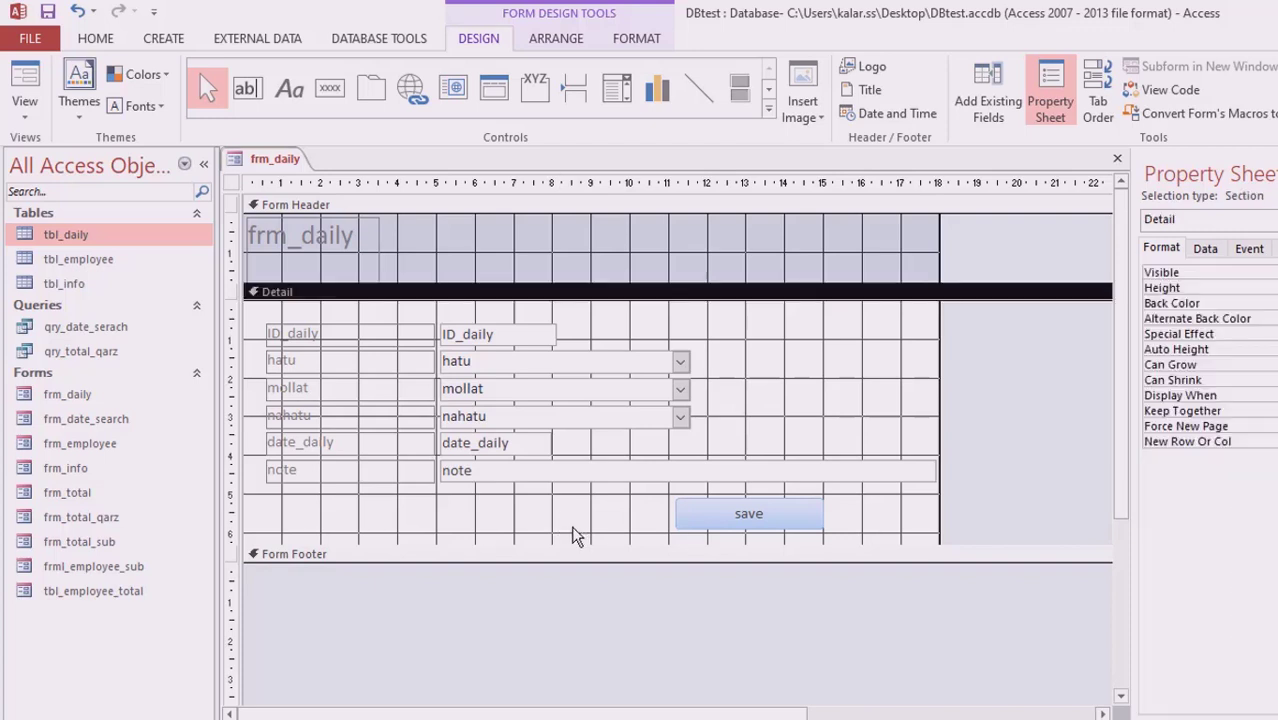
{"action": "left_click", "coordinate": [835, 474]}
{"action": "left_click_drag", "start_coordinate": [935, 471], "coordinate": [823, 467]}
{"action": "left_click", "coordinate": [611, 514]}
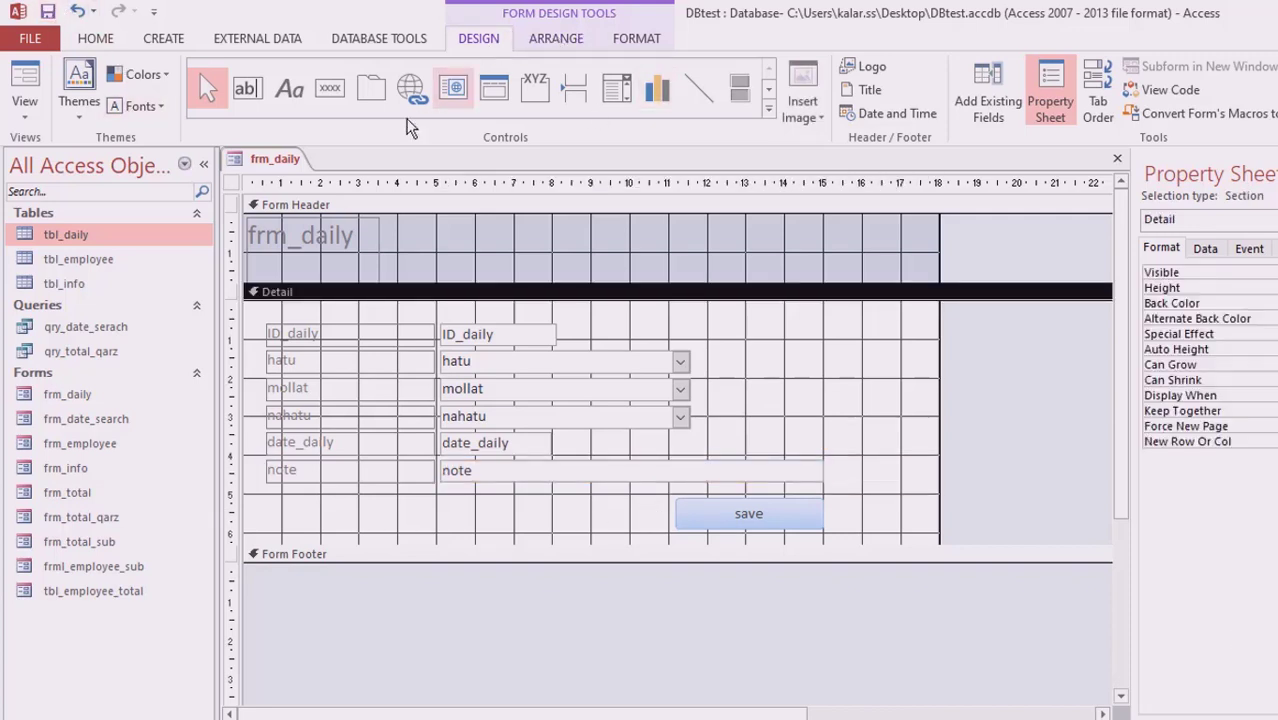
- Open frm_daily in Form View and examine the hatu, mollat and nahatu fields and the employee choices they offer
{"action": "left_click", "coordinate": [25, 88]}
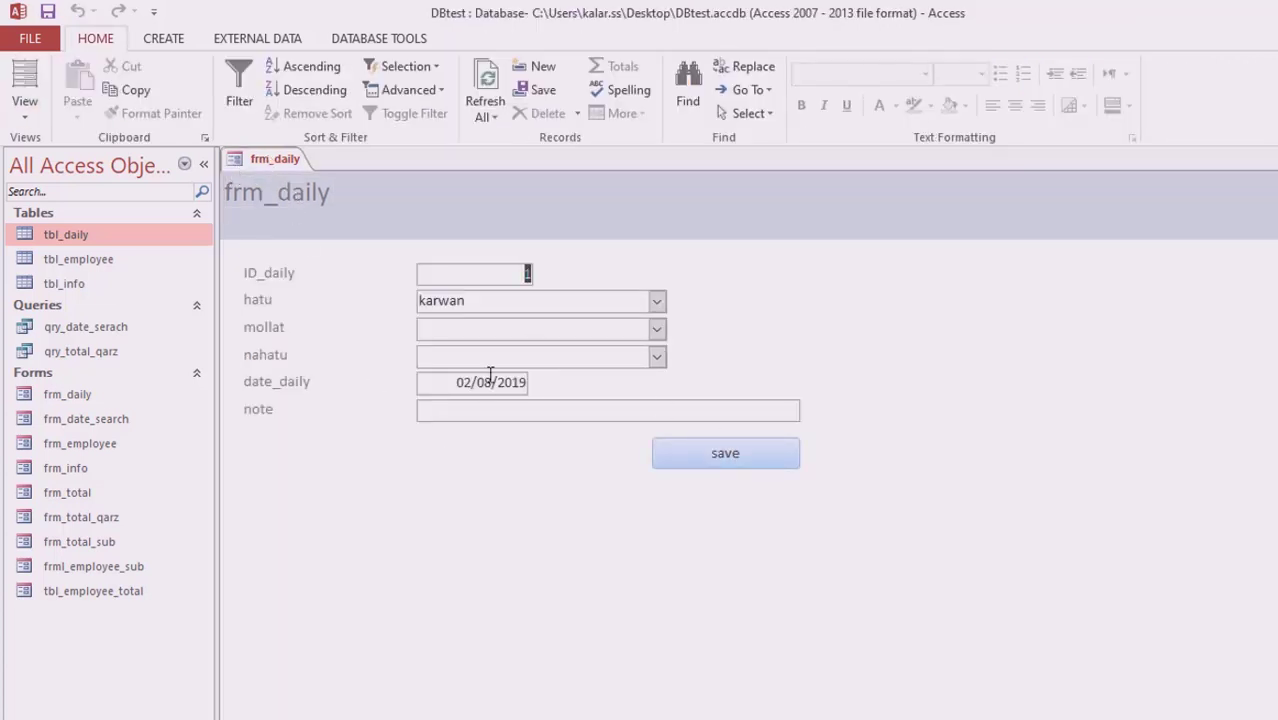
{"action": "left_click", "coordinate": [501, 327]}
{"action": "left_click", "coordinate": [701, 455]}
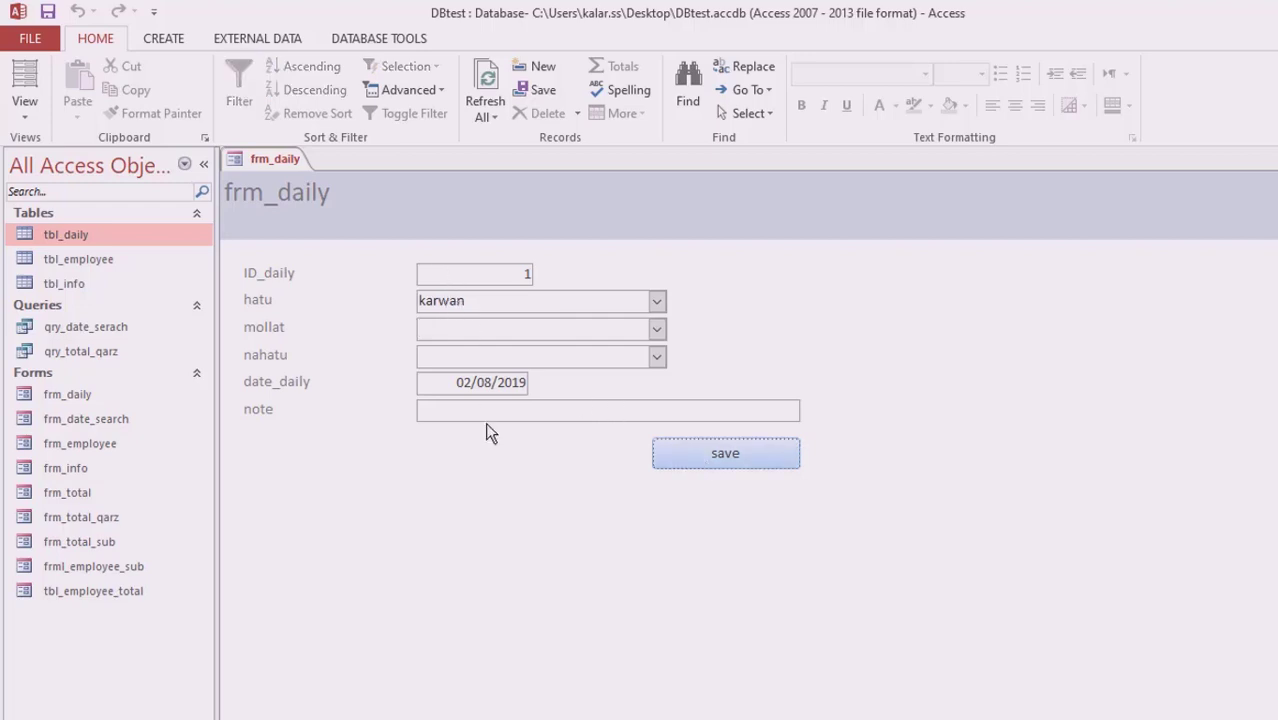
{"action": "left_click", "coordinate": [657, 303]}
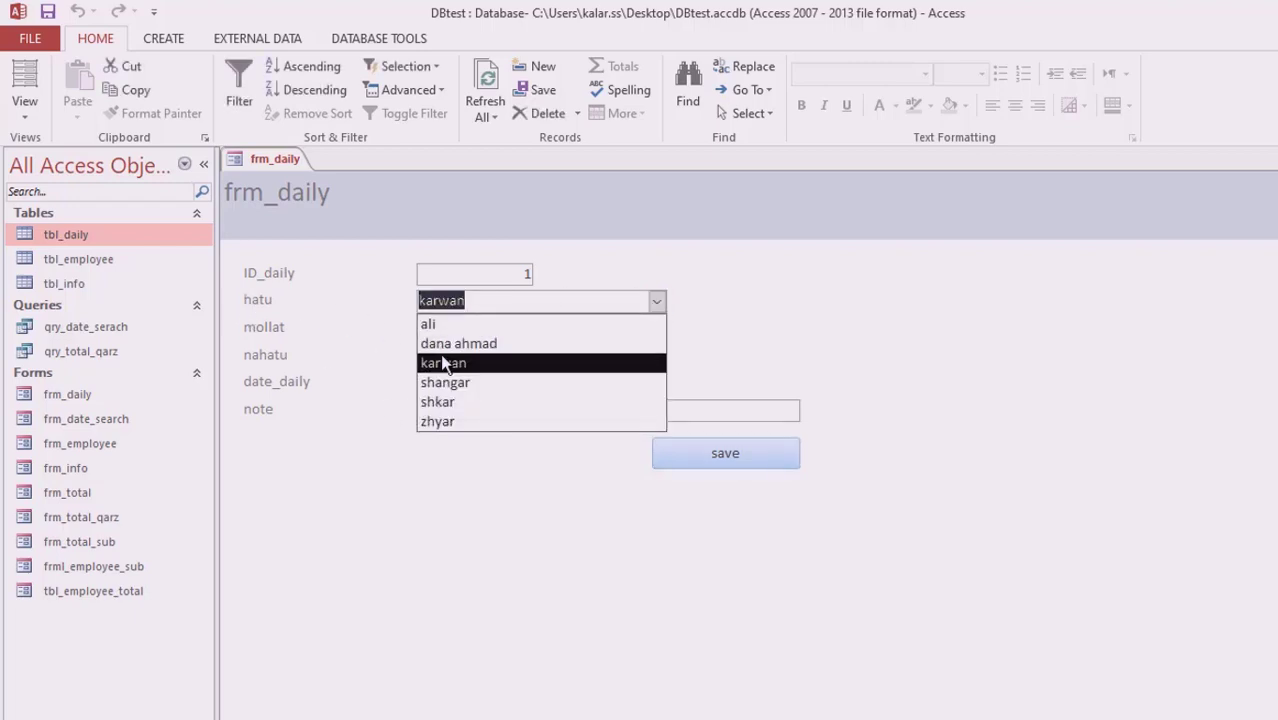
{"action": "left_click", "coordinate": [334, 336]}
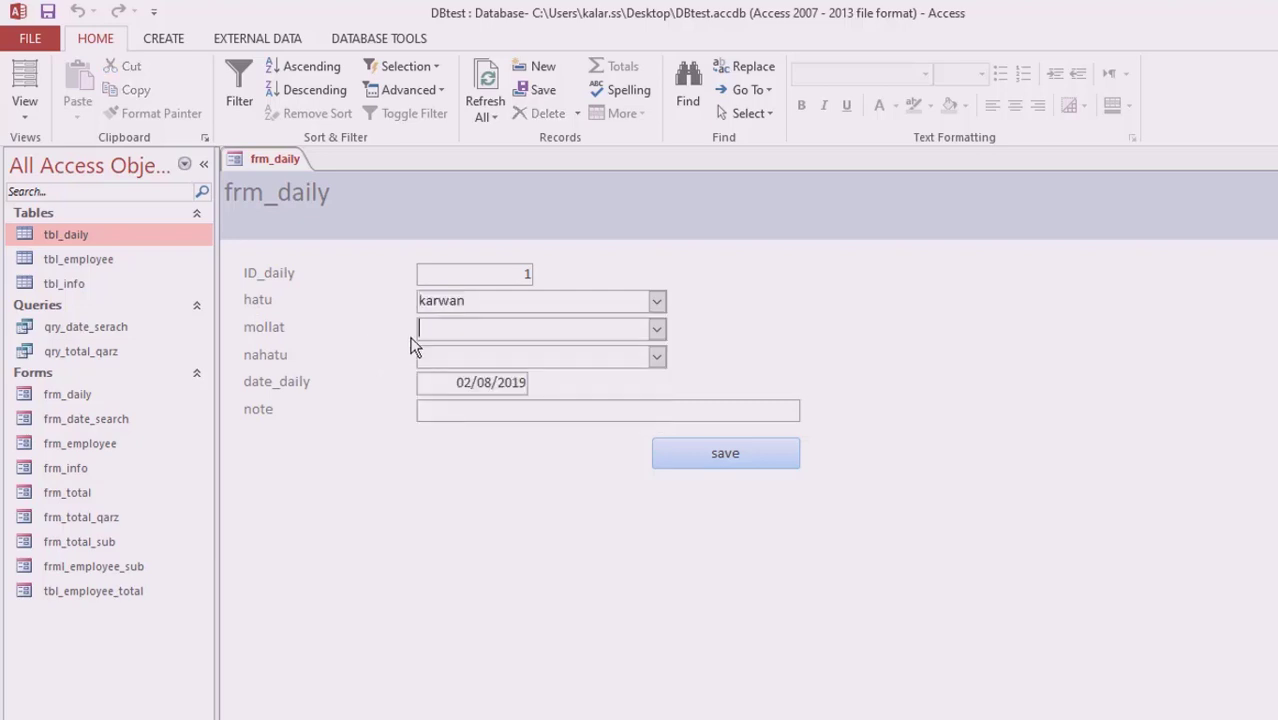
{"action": "left_click", "coordinate": [657, 329]}
{"action": "left_click", "coordinate": [279, 330]}
{"action": "left_click_drag", "start_coordinate": [485, 300], "coordinate": [365, 302]}
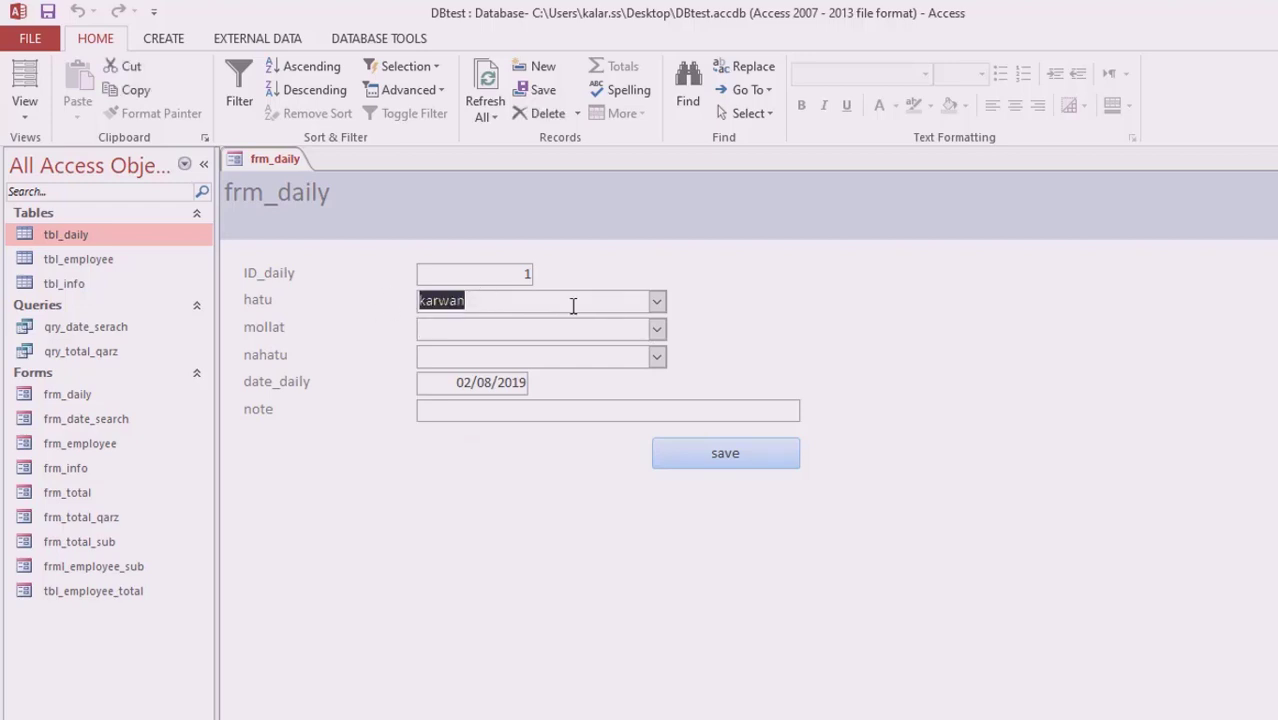
{"action": "left_click", "coordinate": [524, 336]}
{"action": "left_click", "coordinate": [538, 355]}
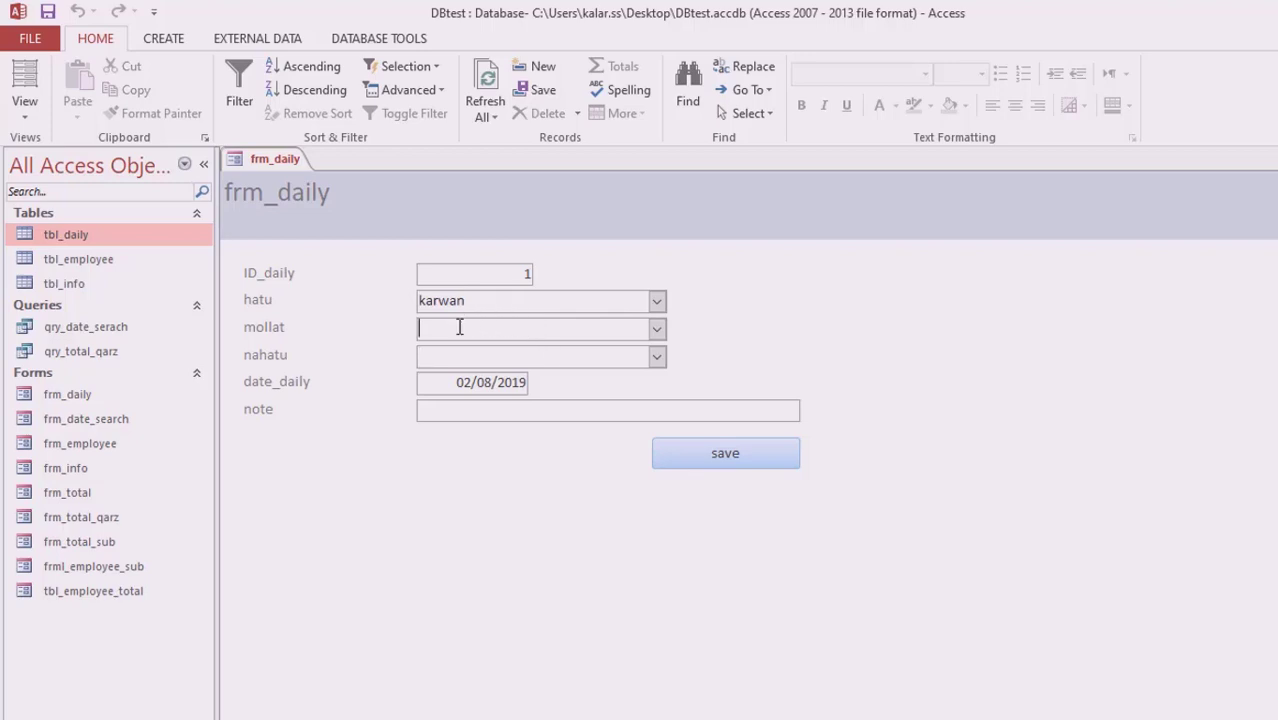
{"action": "left_click", "coordinate": [562, 359]}
{"action": "left_click", "coordinate": [559, 334]}
- Return to Design View and create an After Update event procedure for the hatu combo box, keeping the form visible above the code window
{"action": "right_click", "coordinate": [270, 161]}
{"action": "left_click", "coordinate": [338, 300]}
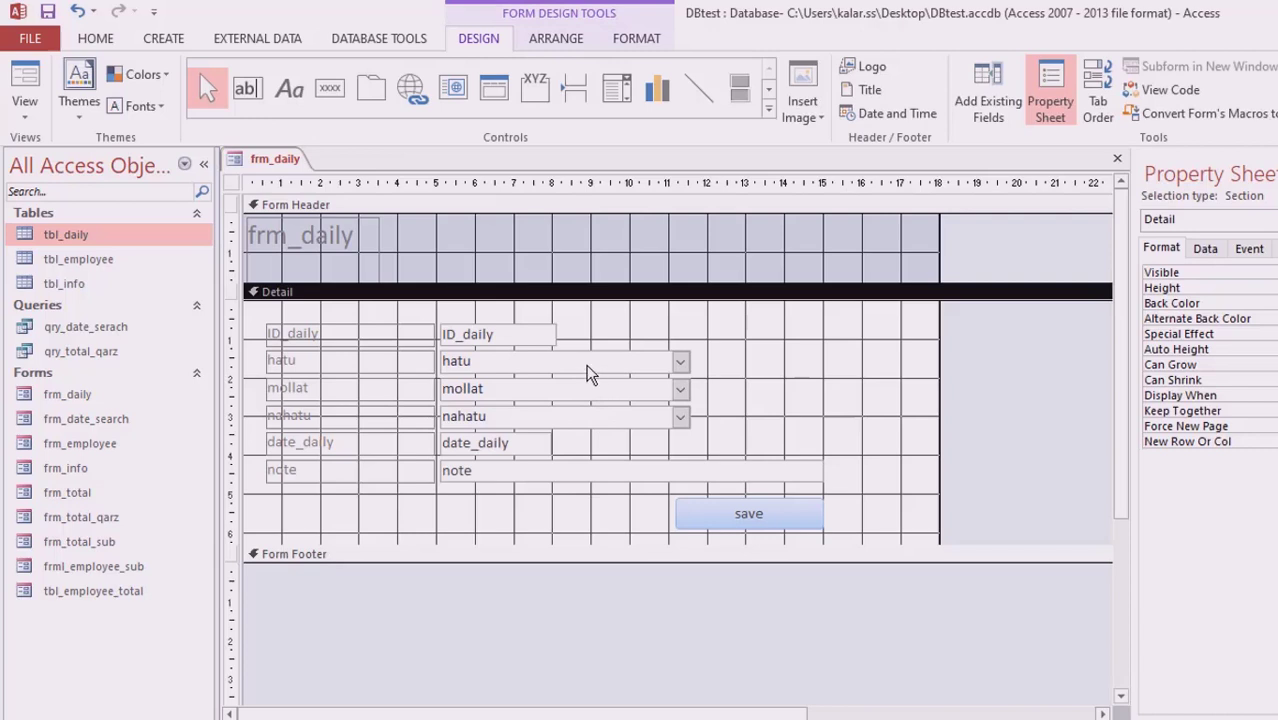
{"action": "left_click", "coordinate": [588, 366]}
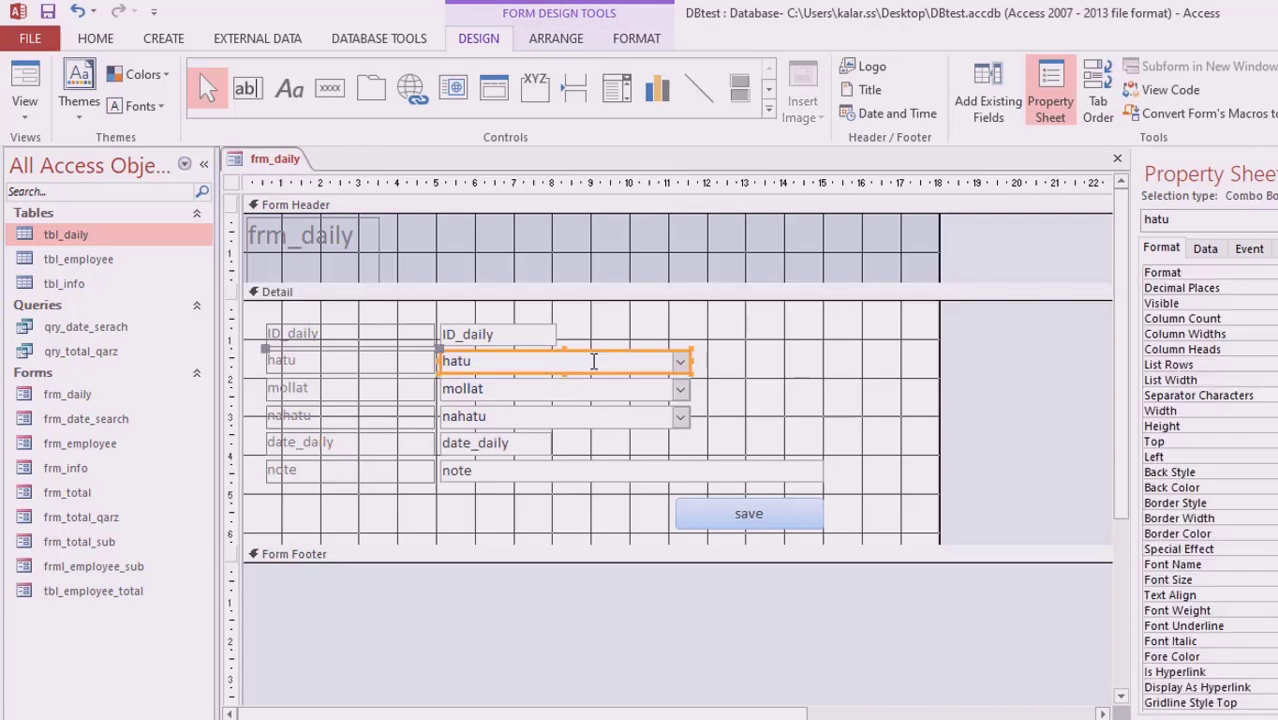
{"action": "left_click", "coordinate": [1249, 252]}
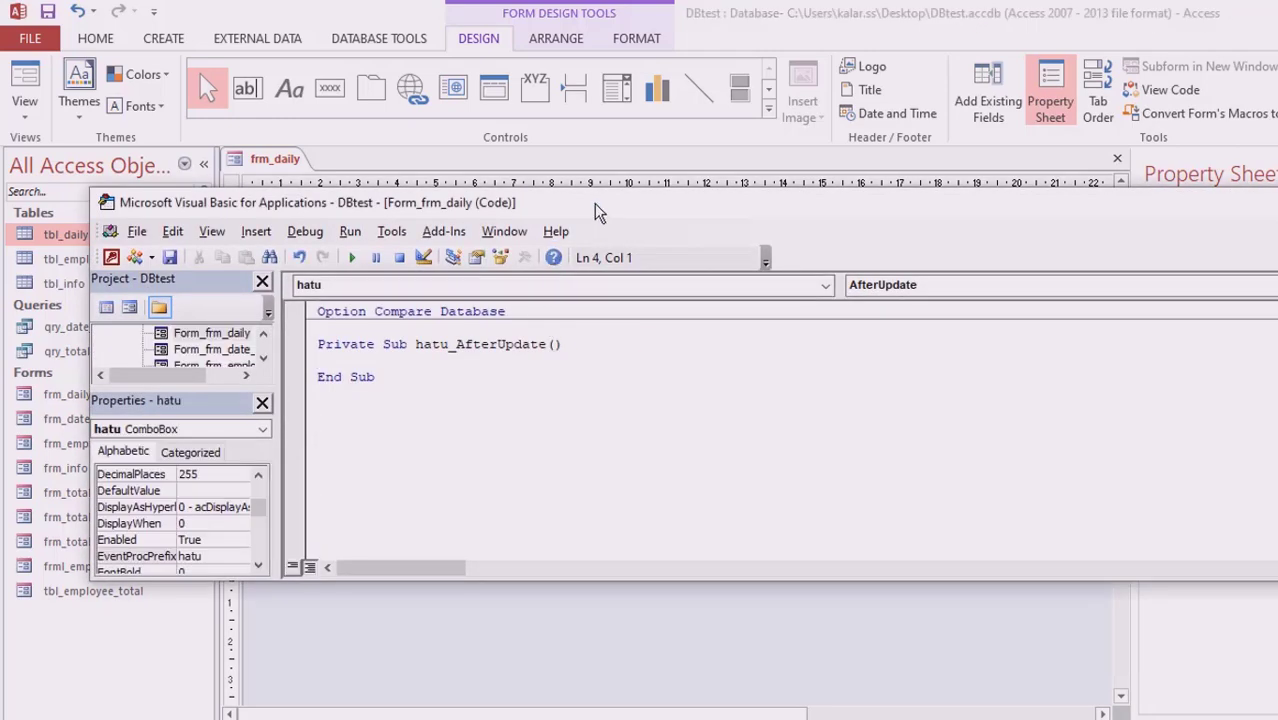
{"action": "left_click_drag", "start_coordinate": [594, 203], "coordinate": [677, 450]}
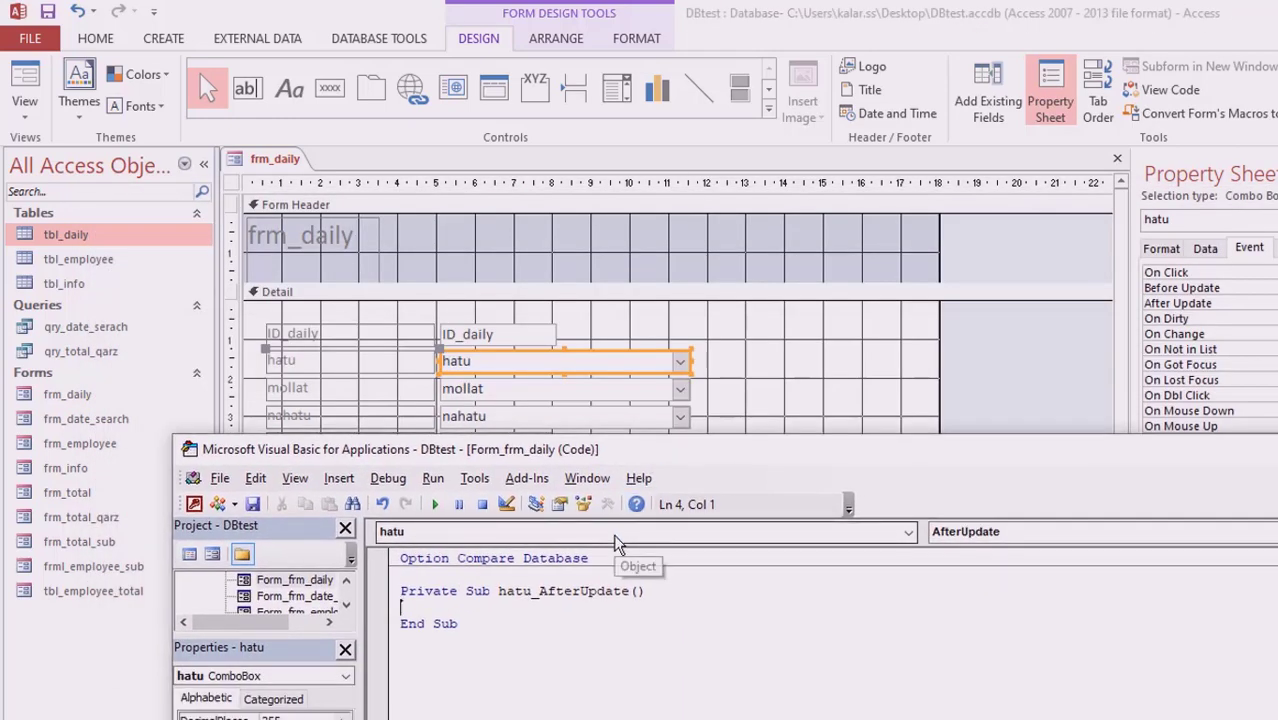
- Disable the mollat field in hatu_AfterUpdate with the statement Me.mollat.Enabled = False
{"action": "type", "text": "me."}
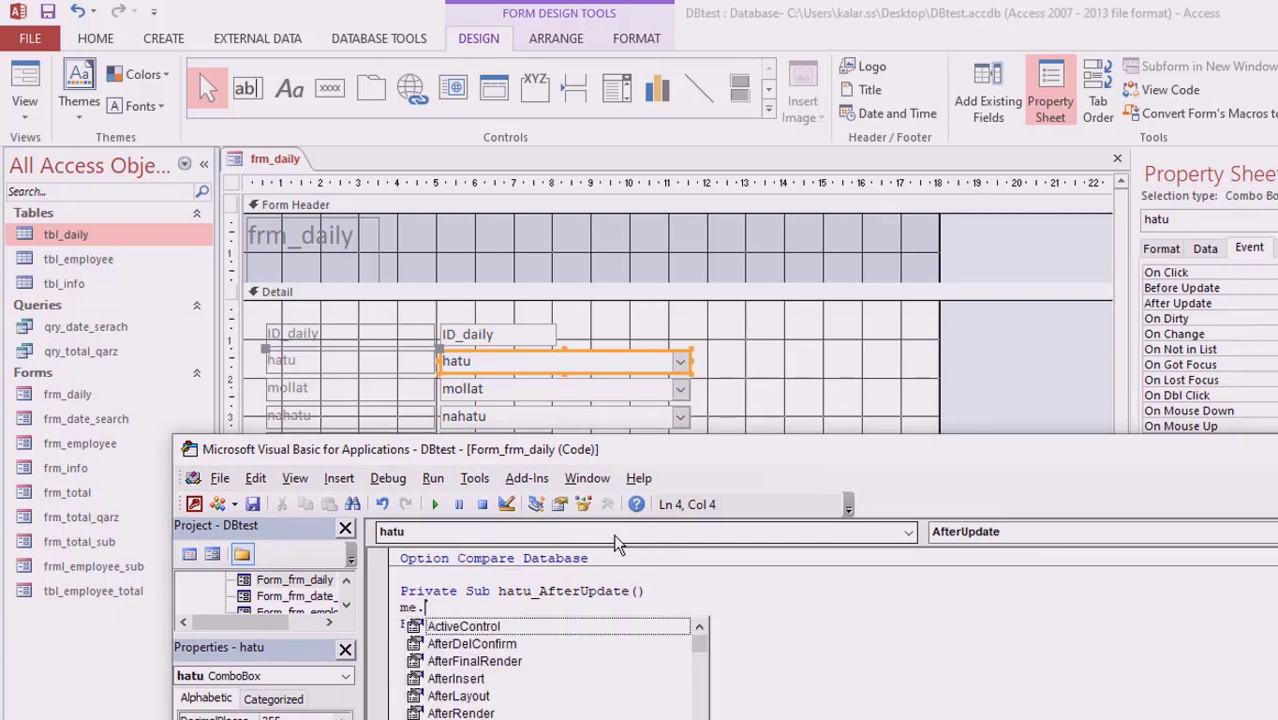
{"action": "type", "text": "molla"}
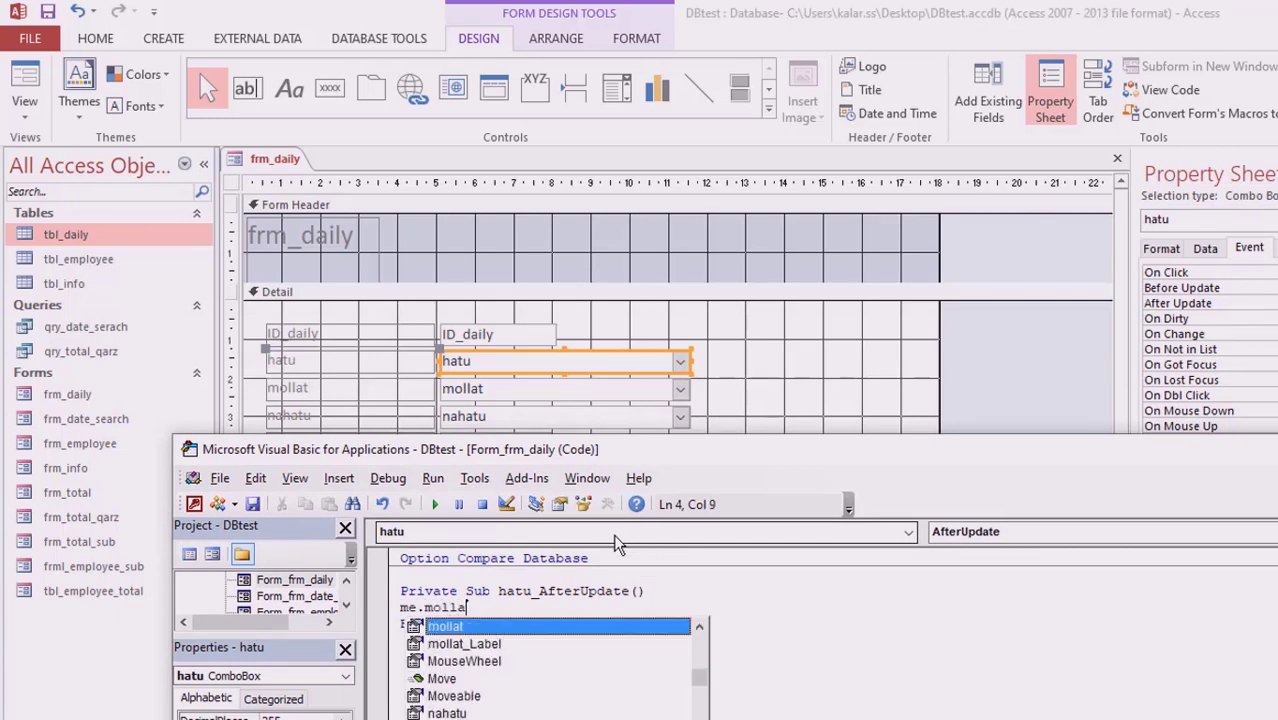
{"action": "double_click", "coordinate": [501, 629]}
{"action": "type", "text": ".ena"}
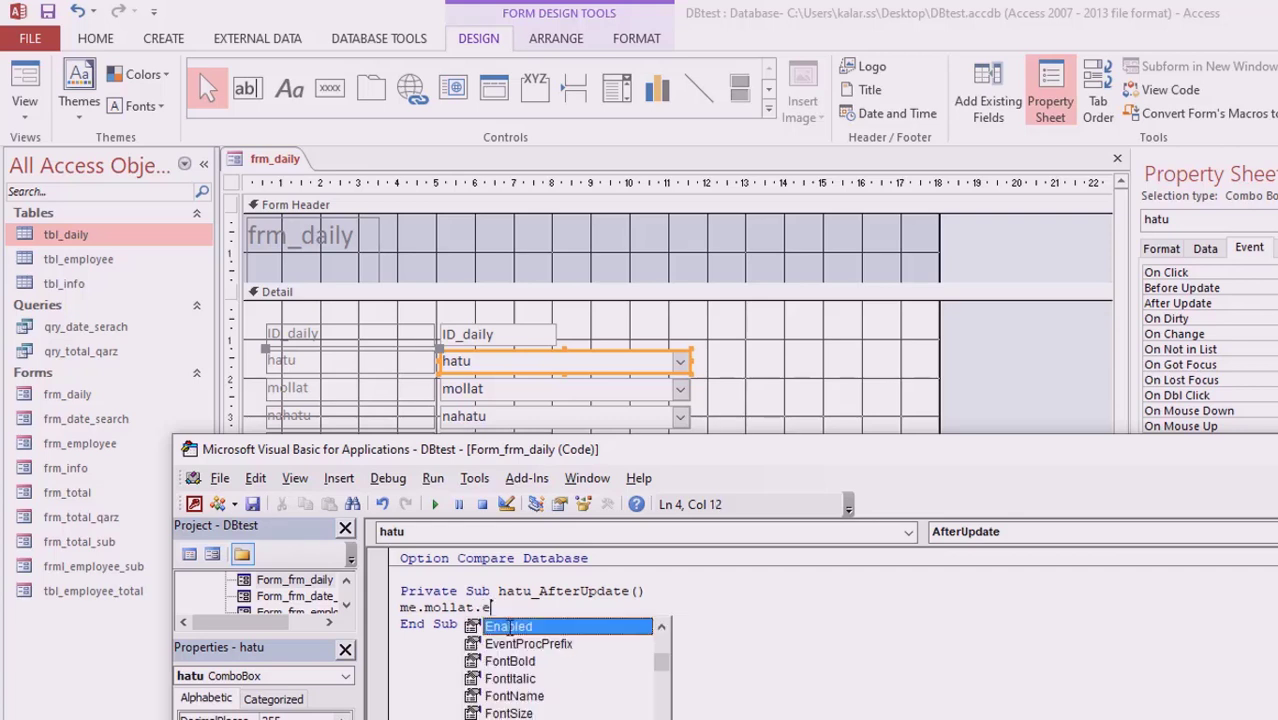
{"action": "double_click", "coordinate": [509, 627]}
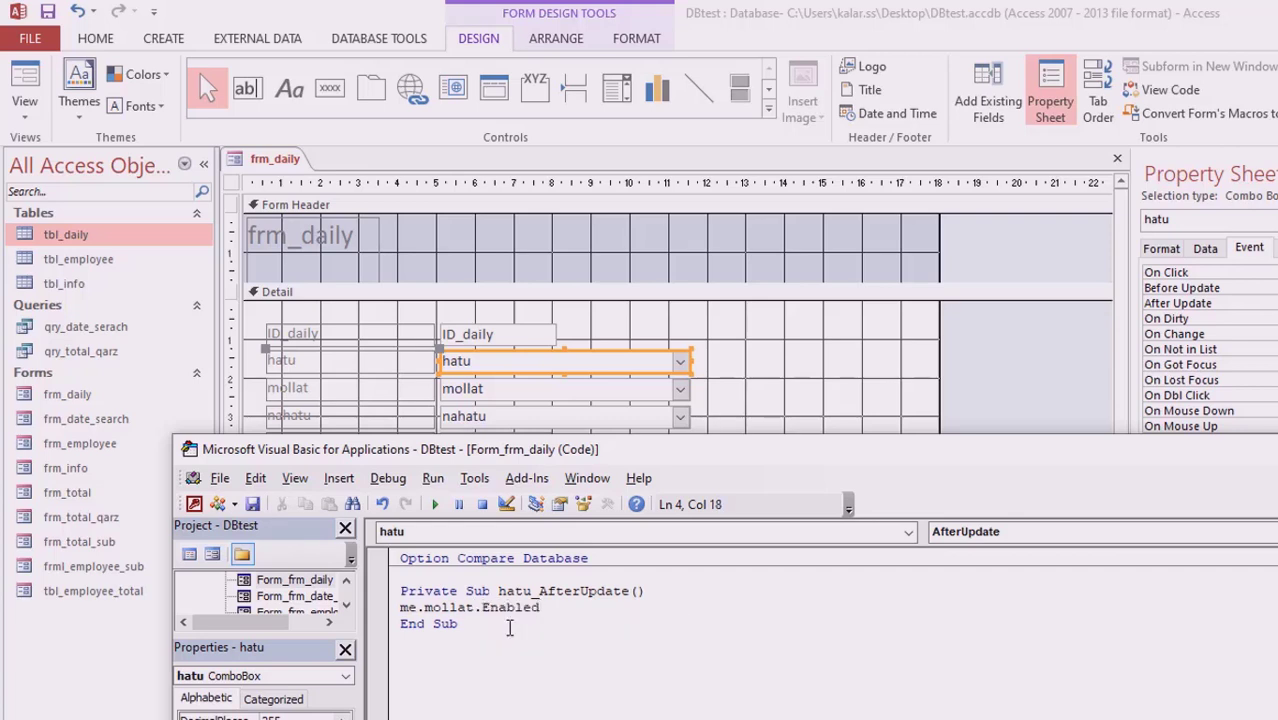
{"action": "type", "text": "=f"}
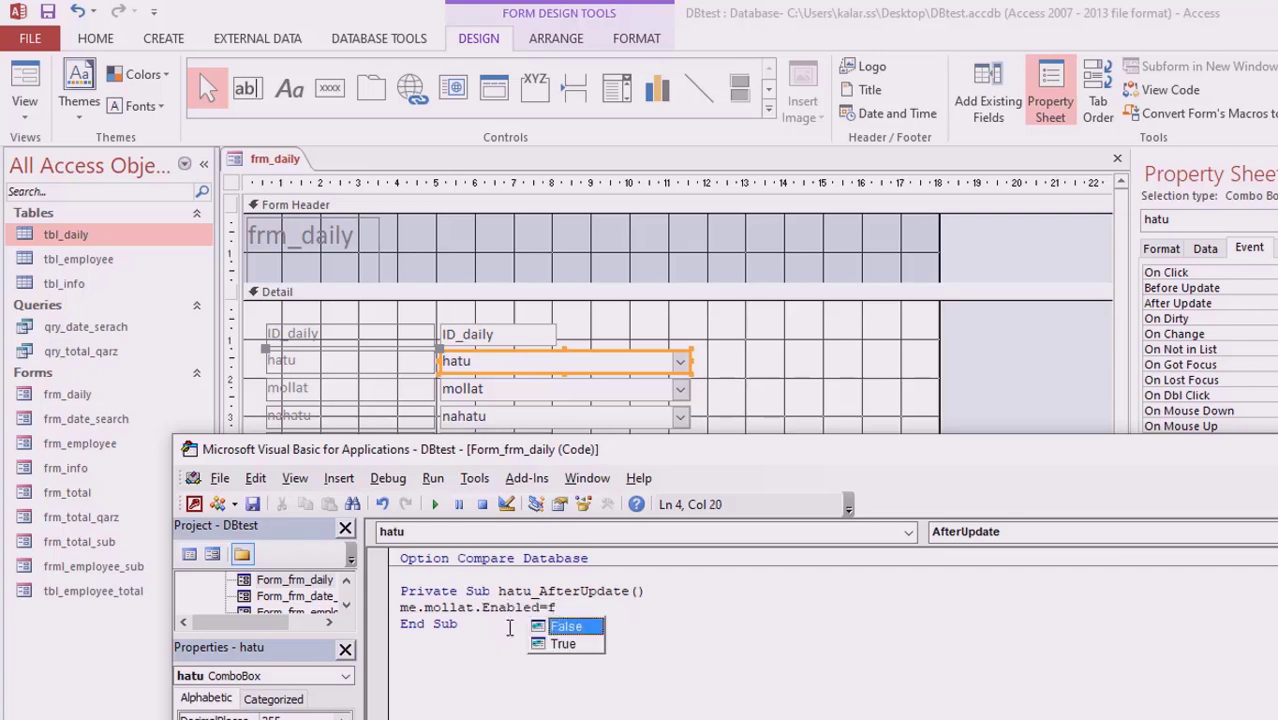
{"action": "key", "text": "Tab"}
{"action": "key", "text": "Return"}
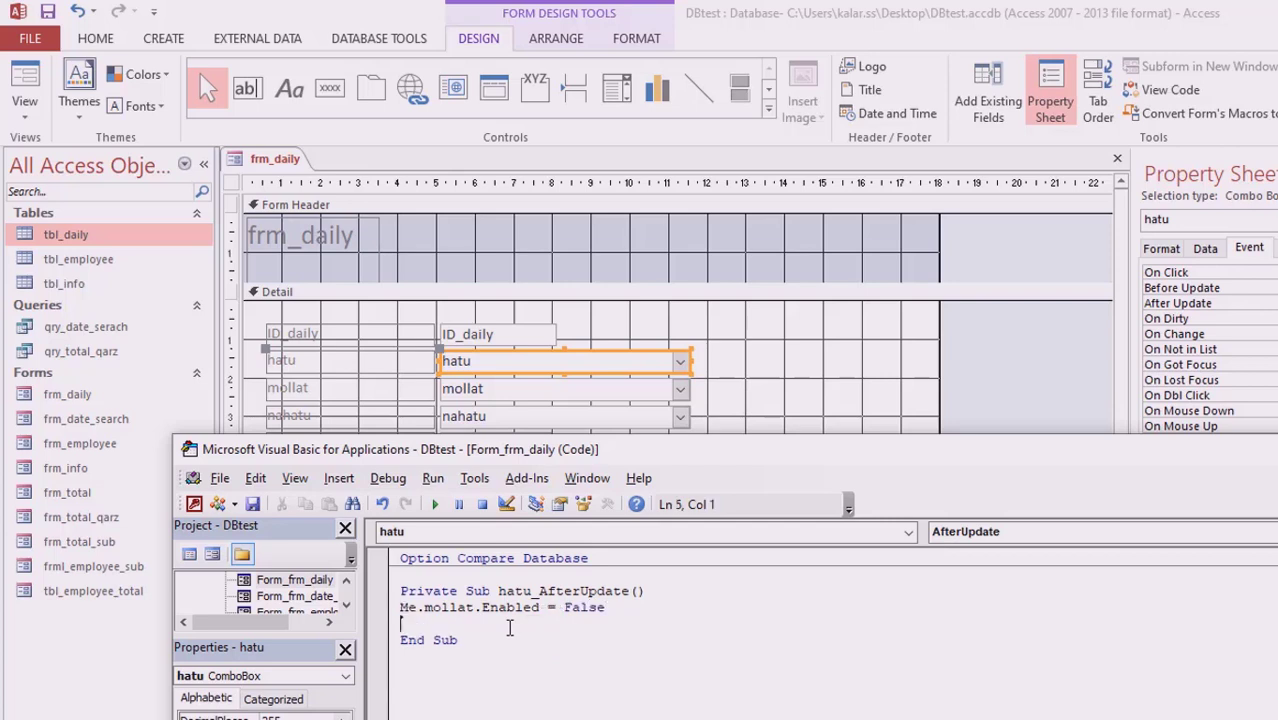
- Disable the nahatu field in hatu_AfterUpdate with the statement Me.nahatu.Enabled = False
{"action": "type", "text": "me."}
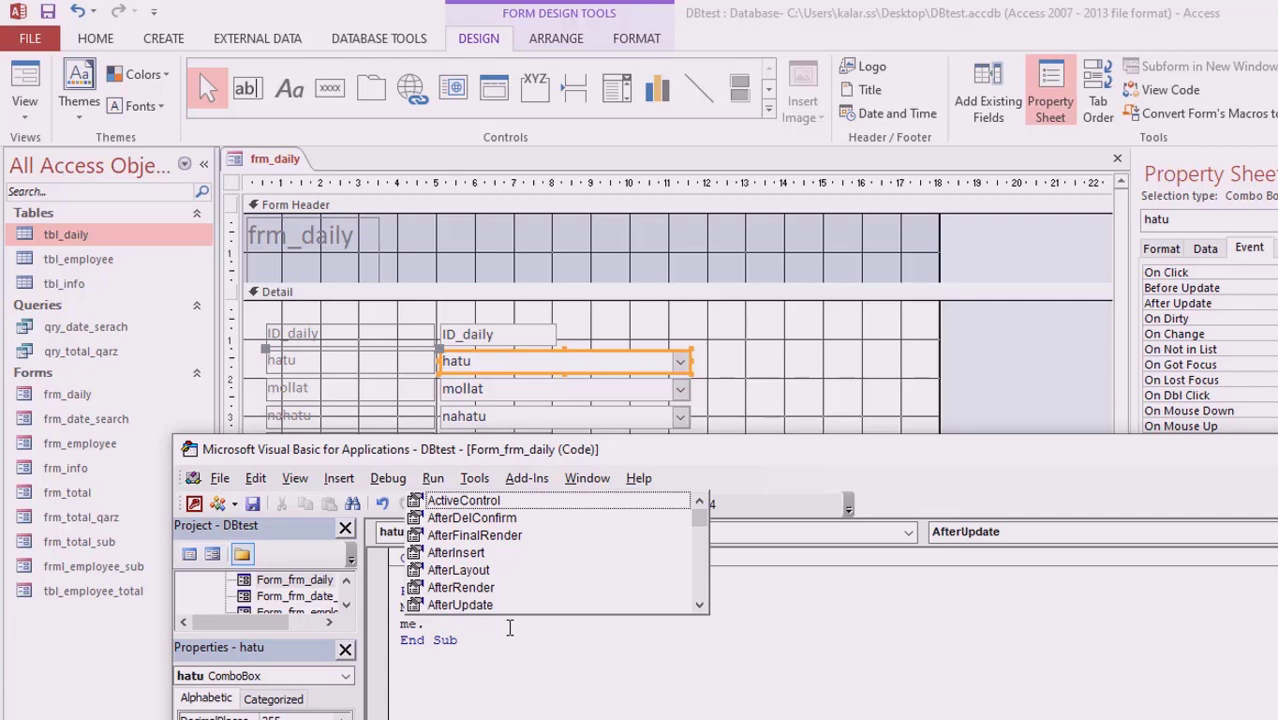
{"action": "type", "text": "m"}
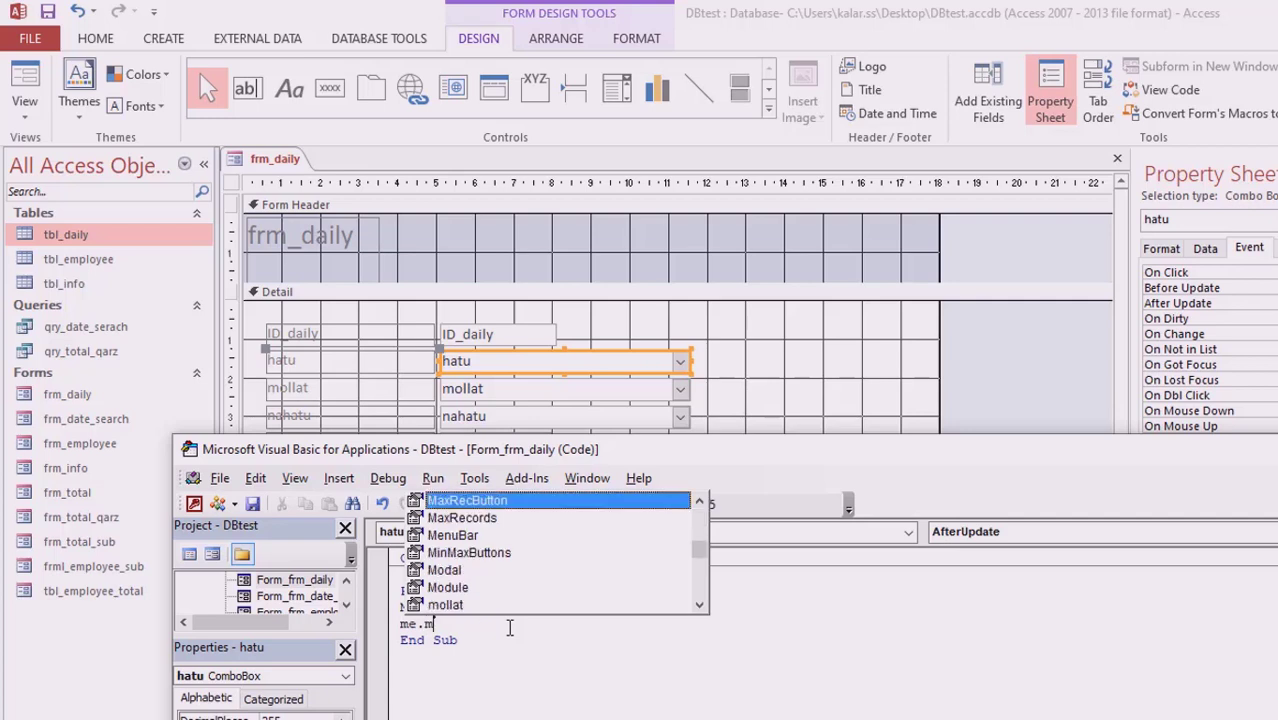
{"action": "key", "text": "BackSpace"}
{"action": "type", "text": "nah"}
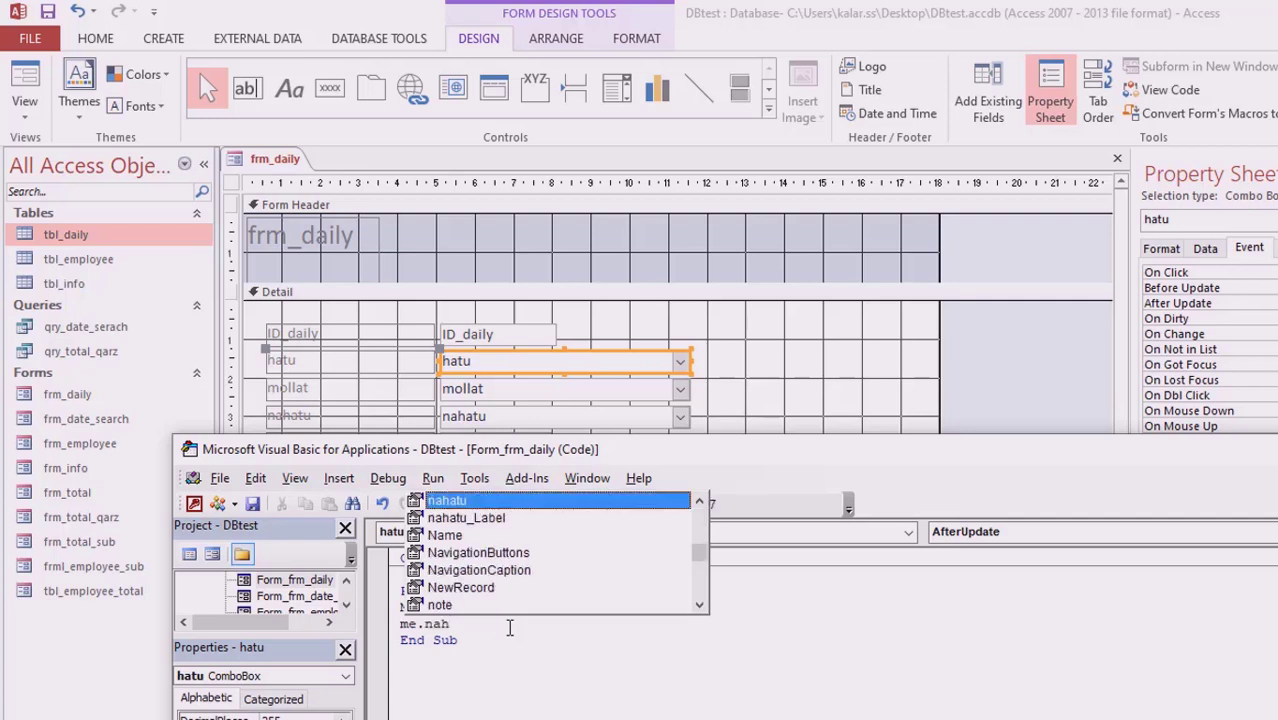
{"action": "key", "text": "Tab"}
{"action": "type", "text": ".enab"}
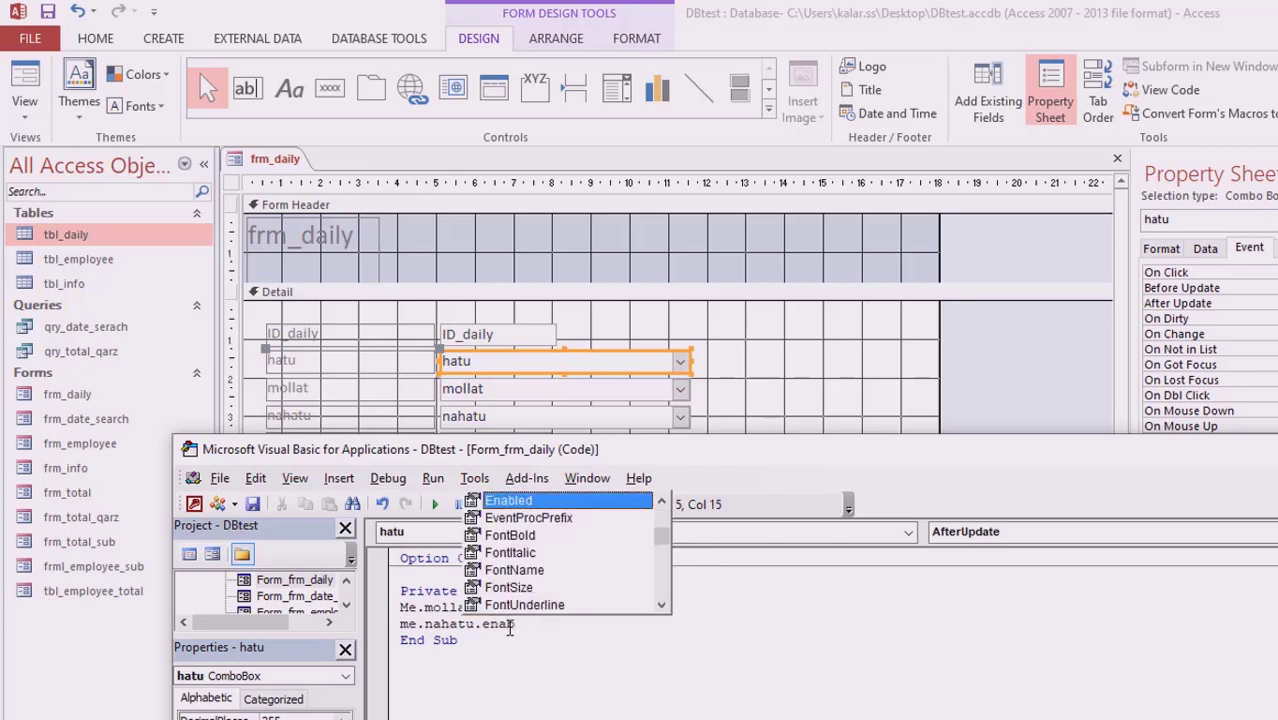
{"action": "key", "text": "Tab"}
{"action": "type", "text": "=fa"}
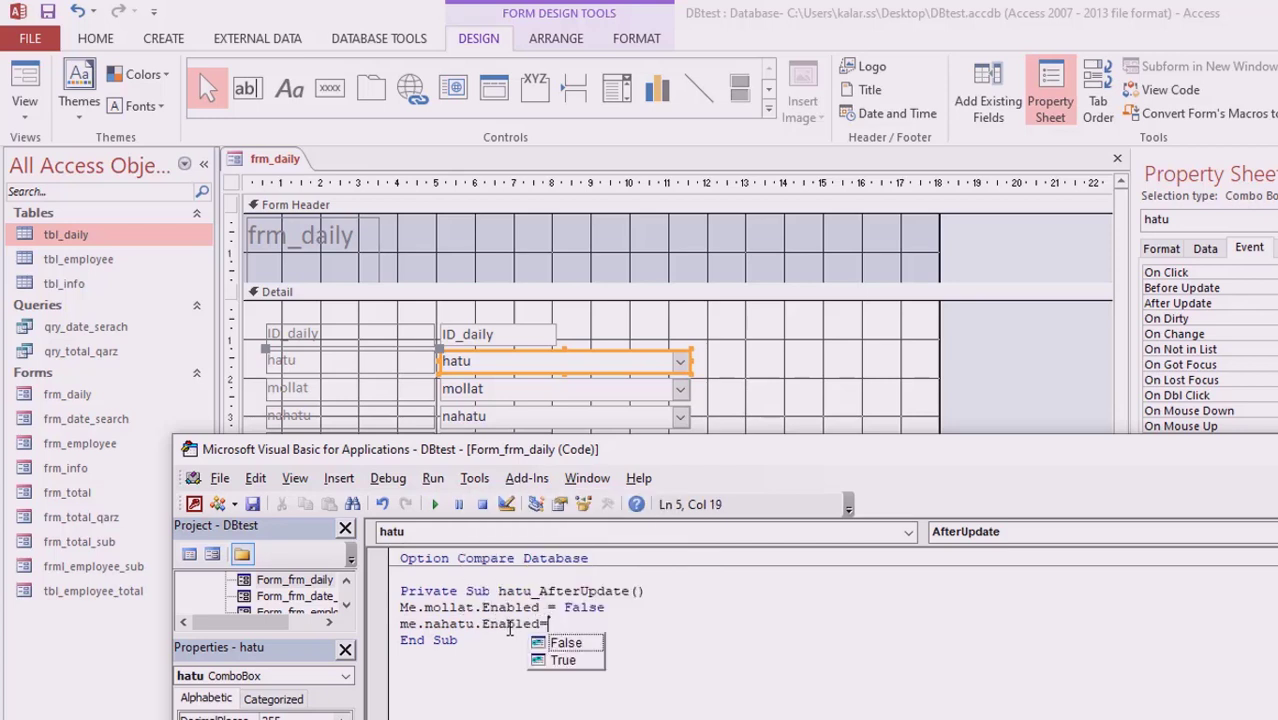
{"action": "double_click", "coordinate": [568, 645]}
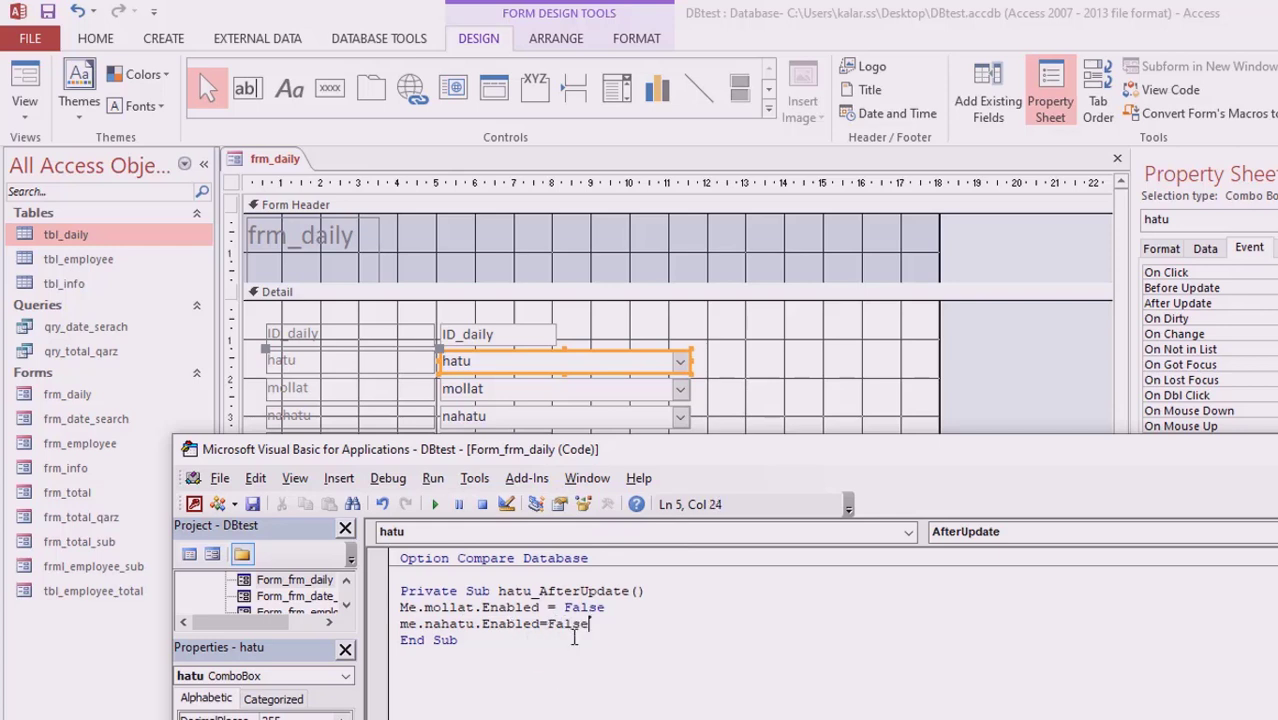
{"action": "left_click", "coordinate": [551, 652]}
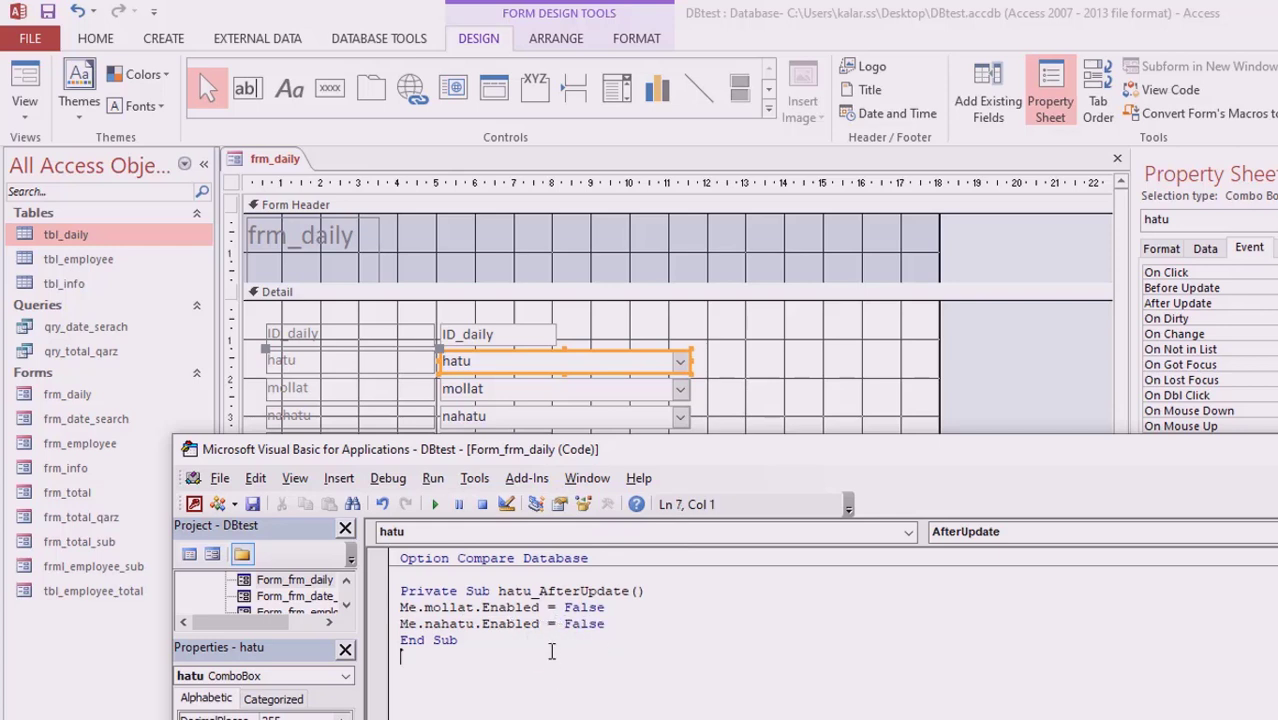
{"action": "left_click", "coordinate": [457, 607]}
{"action": "key", "text": "Down"}
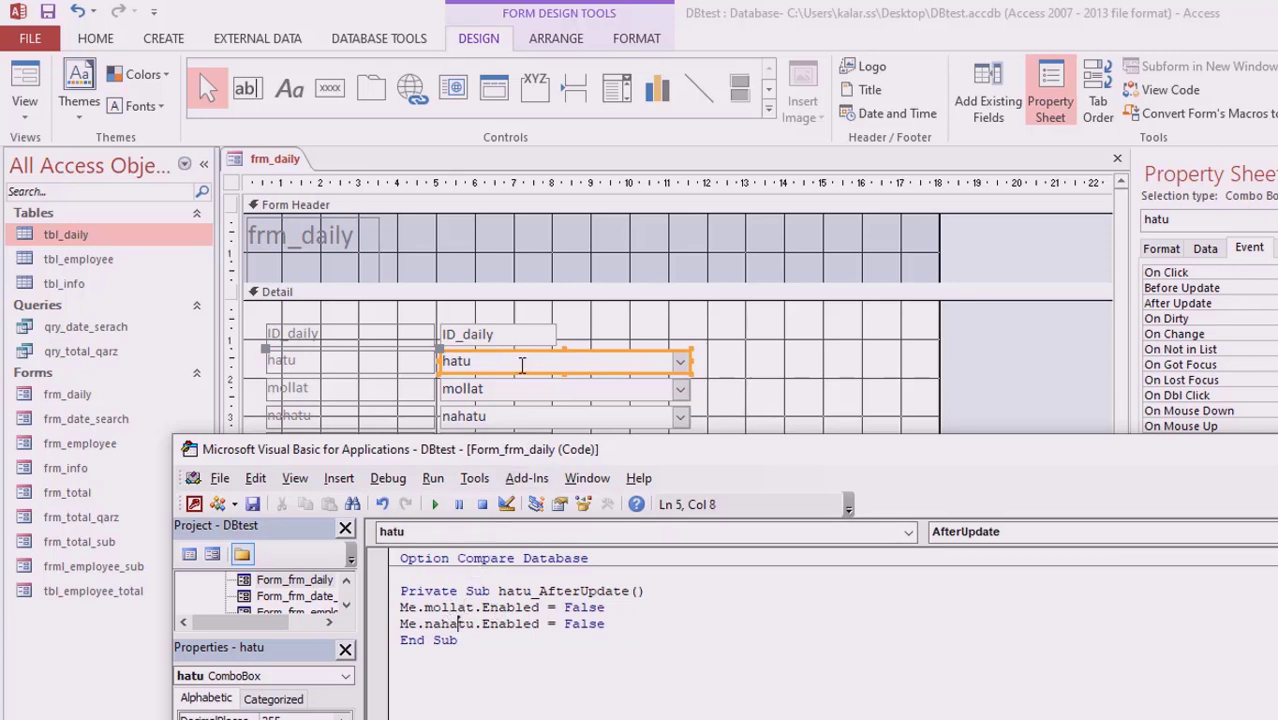
{"action": "left_click", "coordinate": [481, 607]}
{"action": "left_click", "coordinate": [482, 623]}
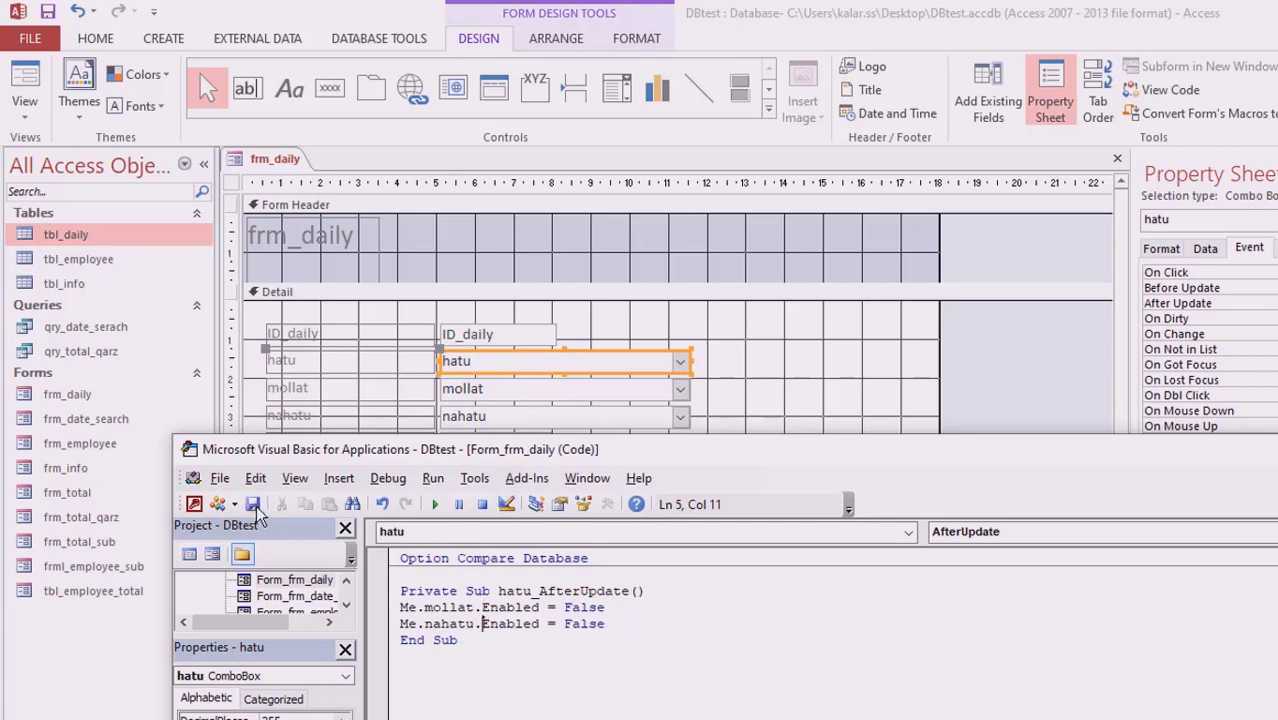
- Return to the form design and create an After Update event procedure for the mollat combo box
{"action": "left_click_drag", "start_coordinate": [954, 447], "coordinate": [828, 450]}
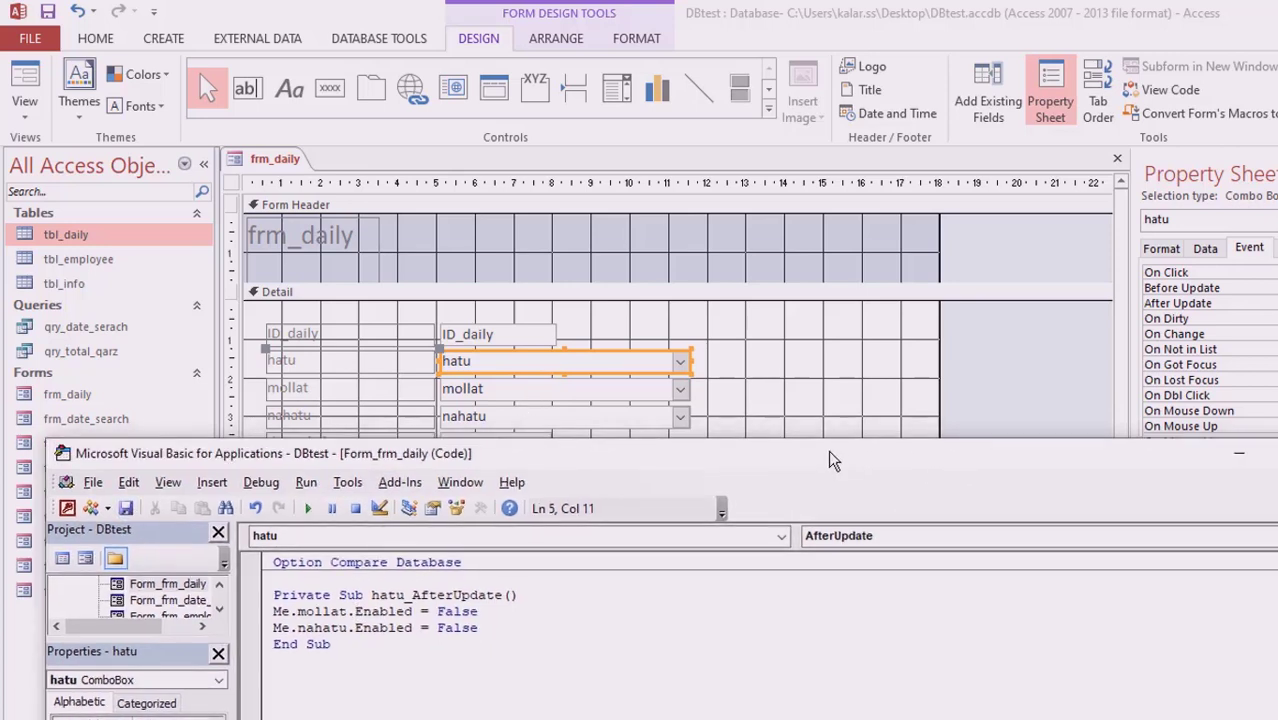
{"action": "left_click", "coordinate": [556, 432]}
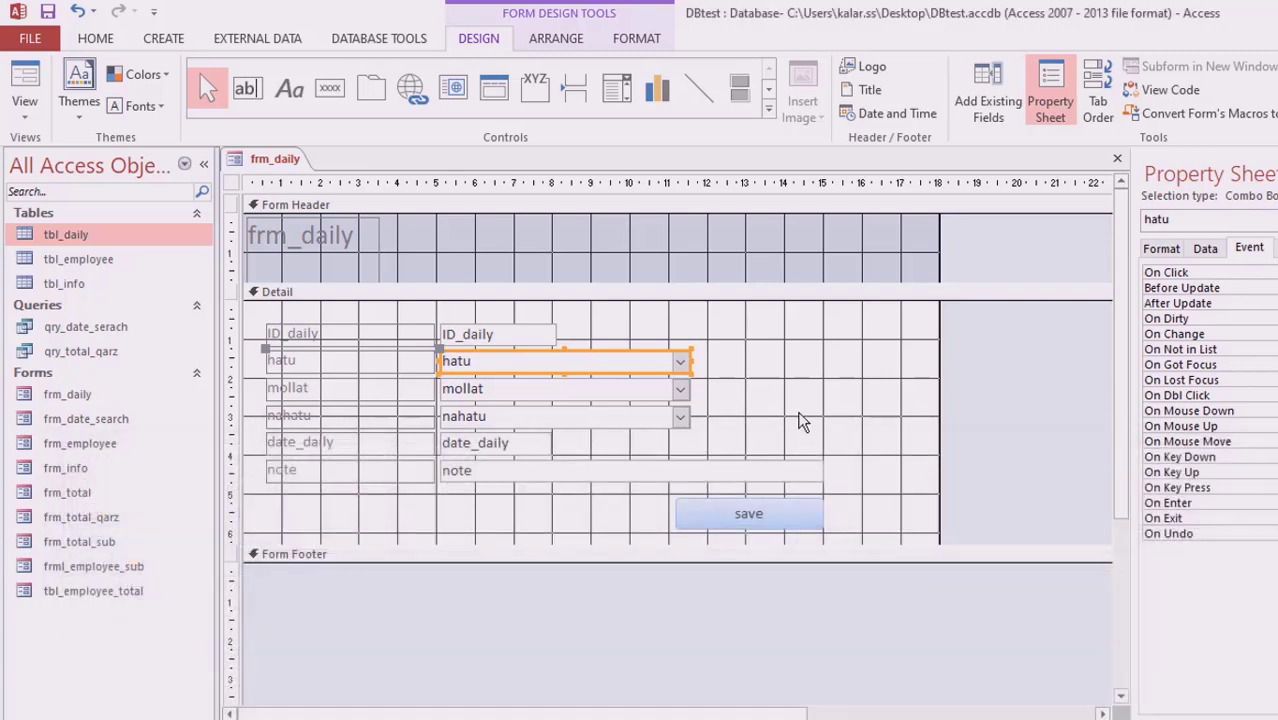
{"action": "left_click", "coordinate": [521, 389]}
{"action": "left_click", "coordinate": [518, 418]}
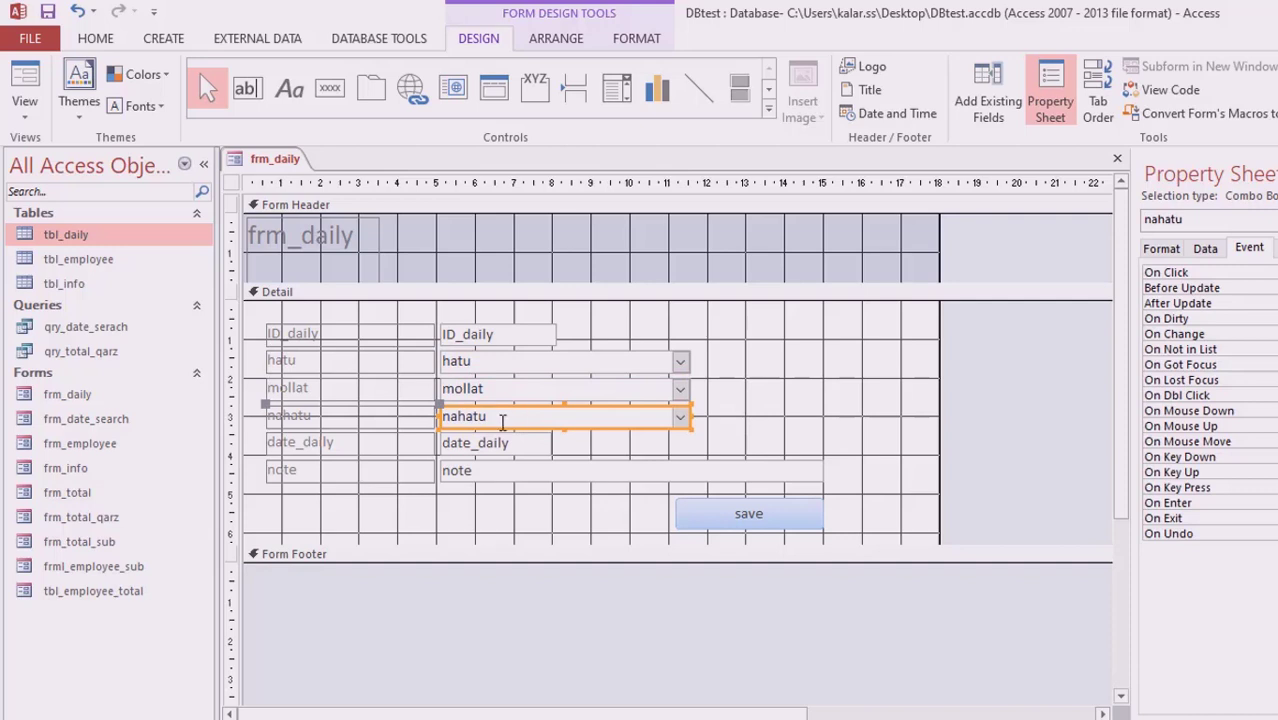
{"action": "left_click", "coordinate": [508, 388]}
{"action": "left_click", "coordinate": [508, 365]}
{"action": "left_click", "coordinate": [516, 416]}
{"action": "left_click", "coordinate": [532, 389]}
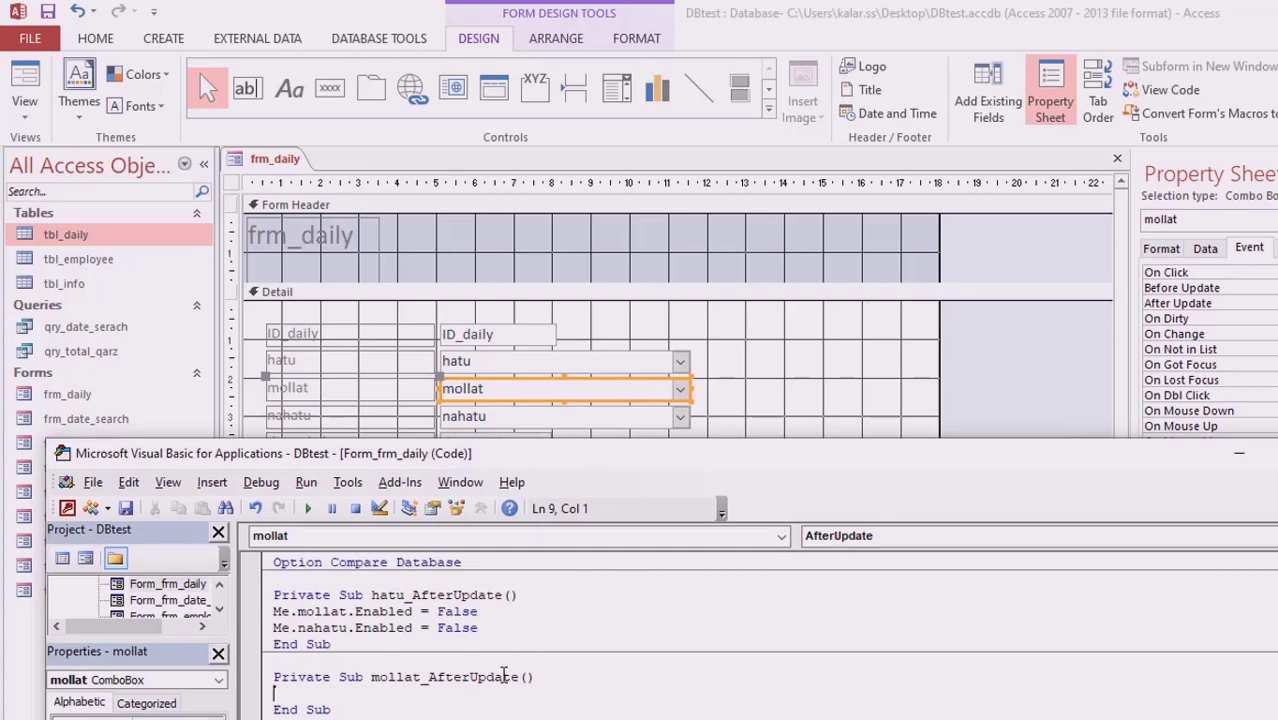
- Disable the hatu field in mollat_AfterUpdate with the statement Me.hatu.Enabled = False
{"action": "type", "text": "me."}
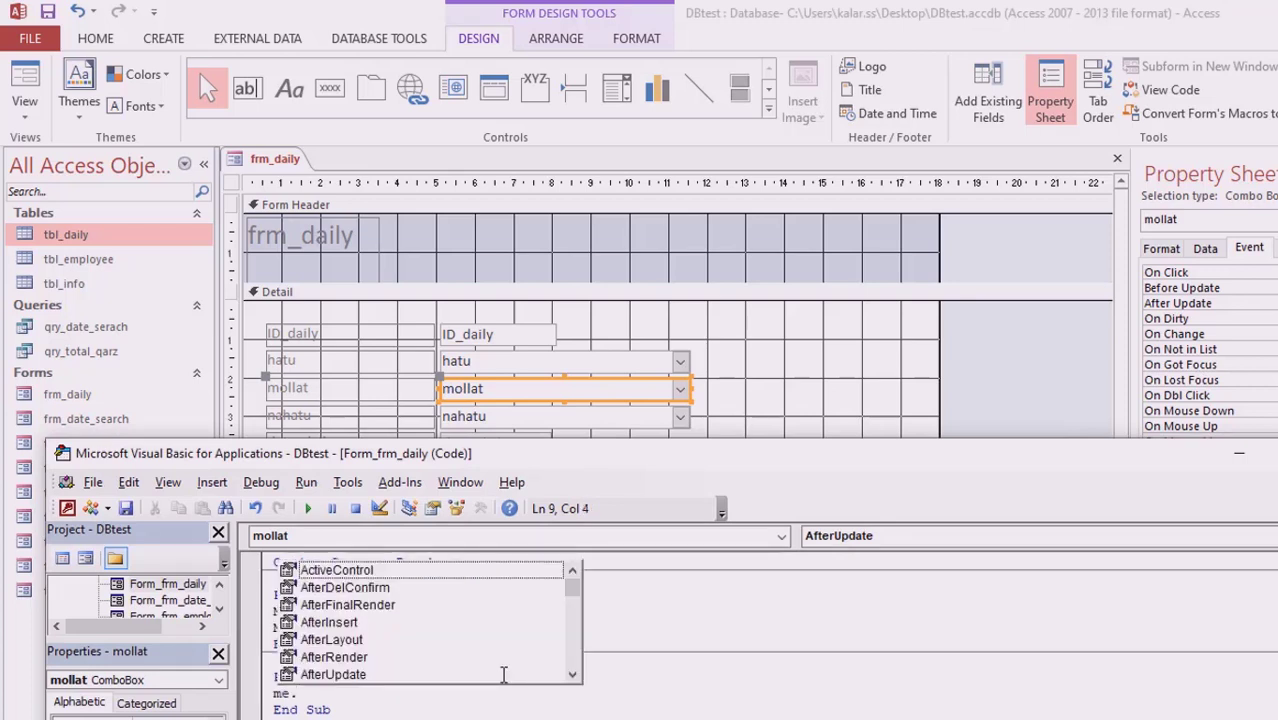
{"action": "type", "text": "ha"}
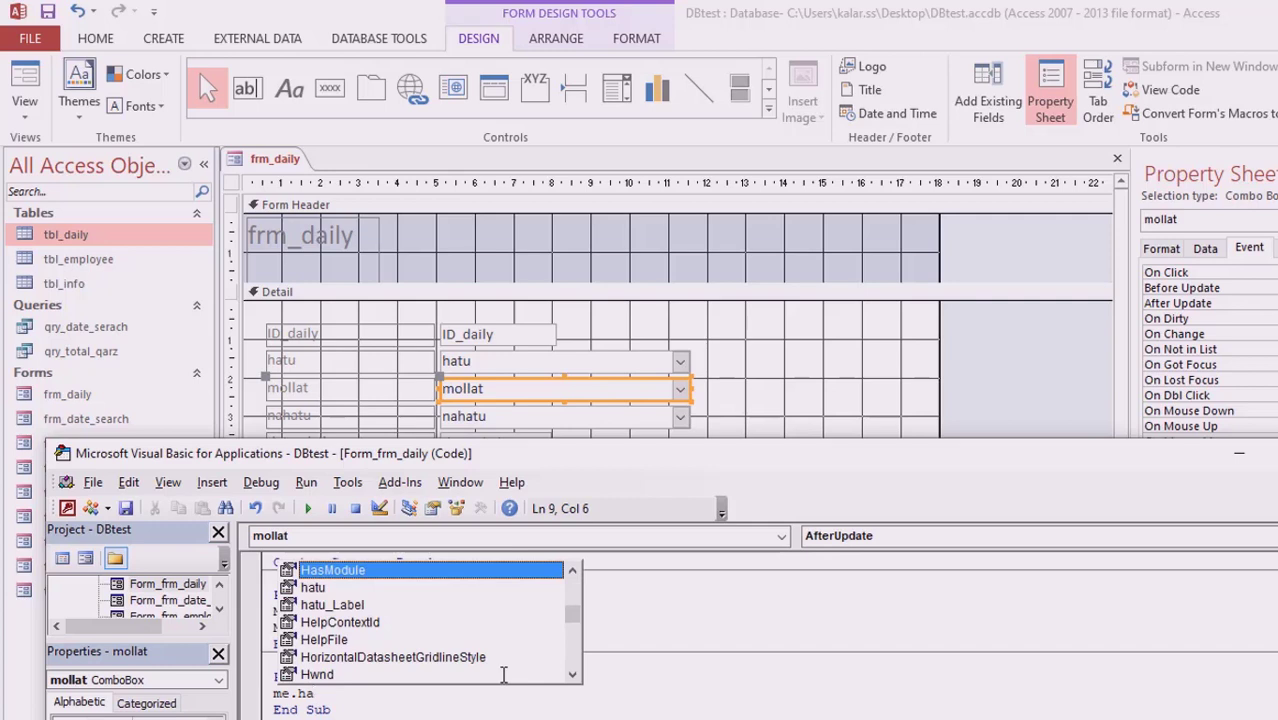
{"action": "type", "text": "t"}
{"action": "key", "text": "Tab"}
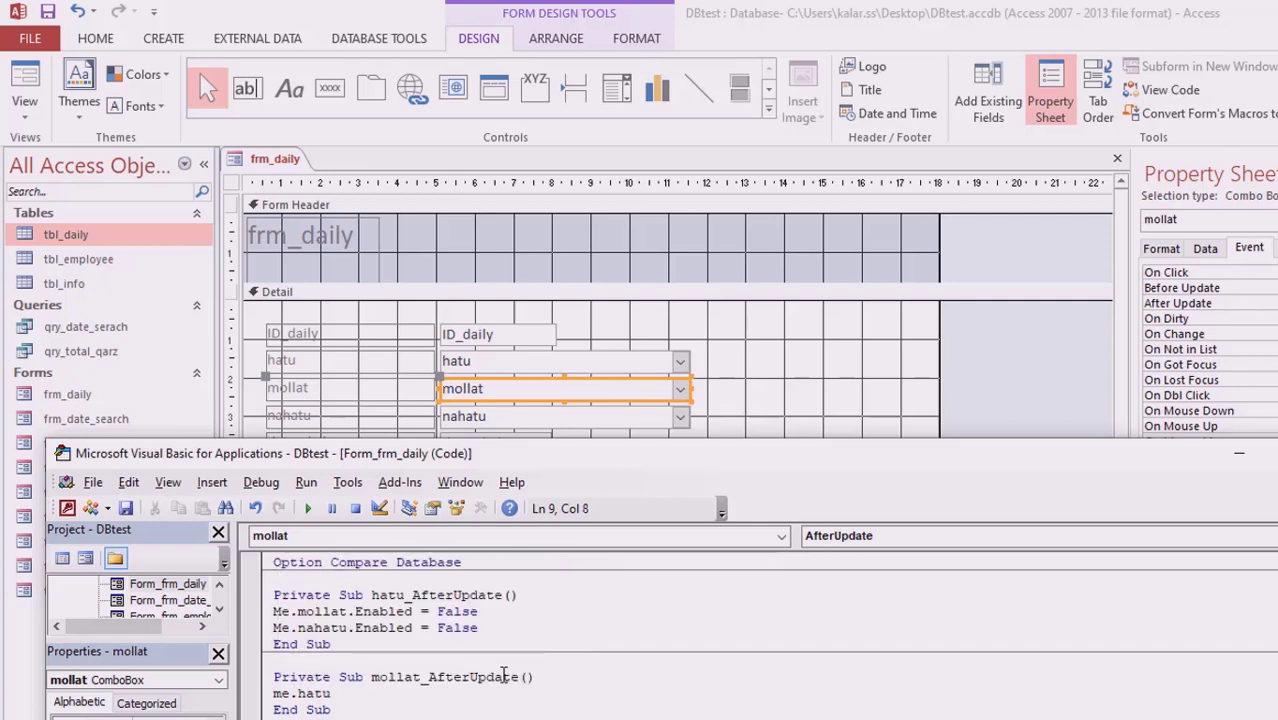
{"action": "type", "text": ".Ena"}
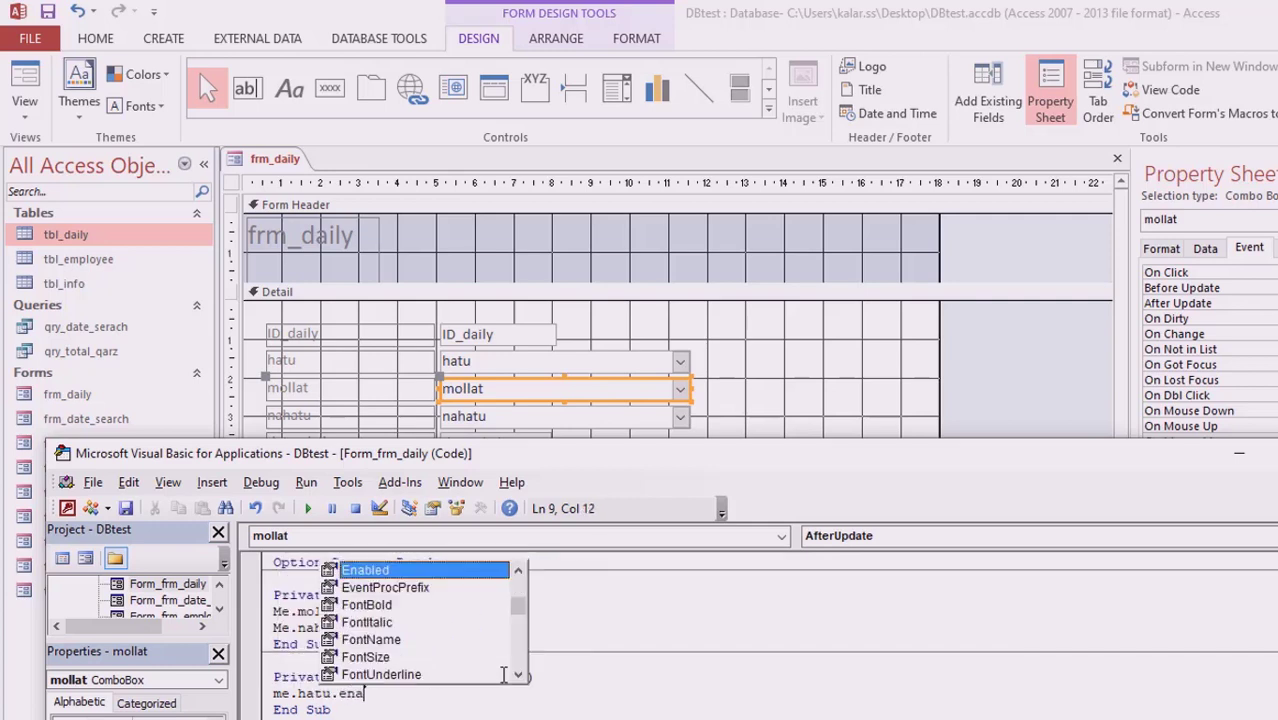
{"action": "key", "text": "Tab"}
{"action": "type", "text": "=fa"}
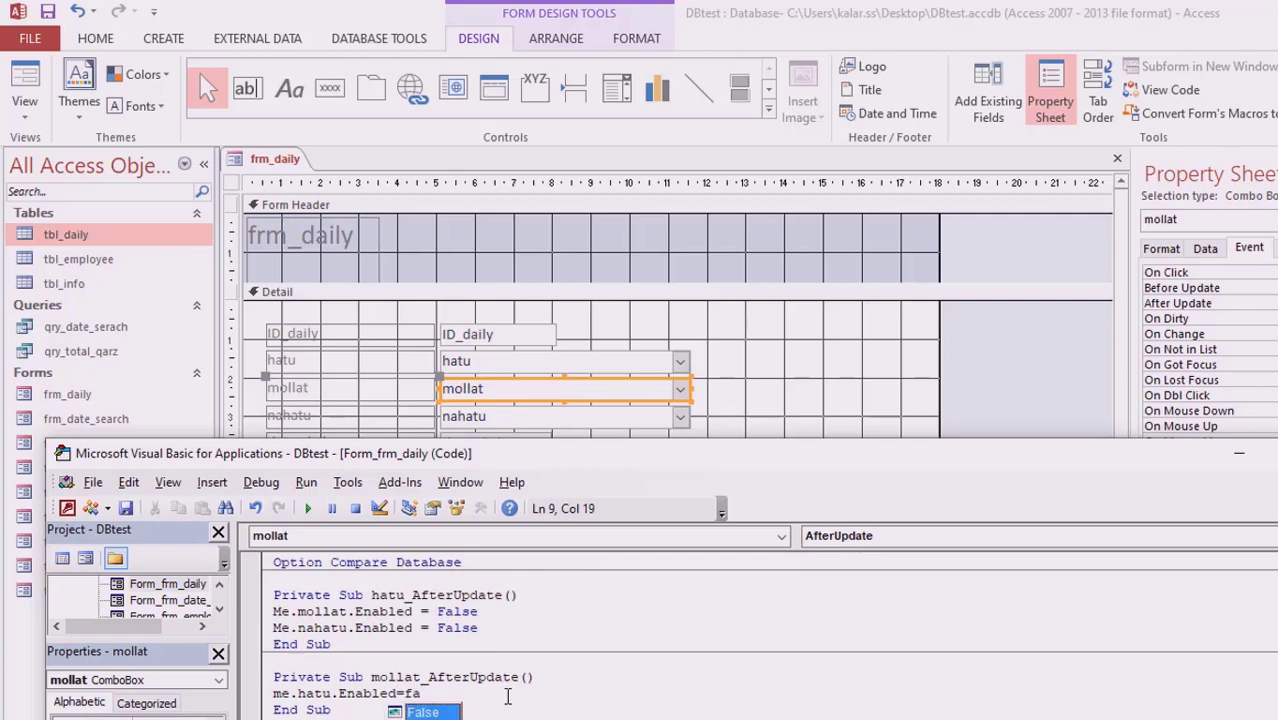
{"action": "key", "text": "Tab"}
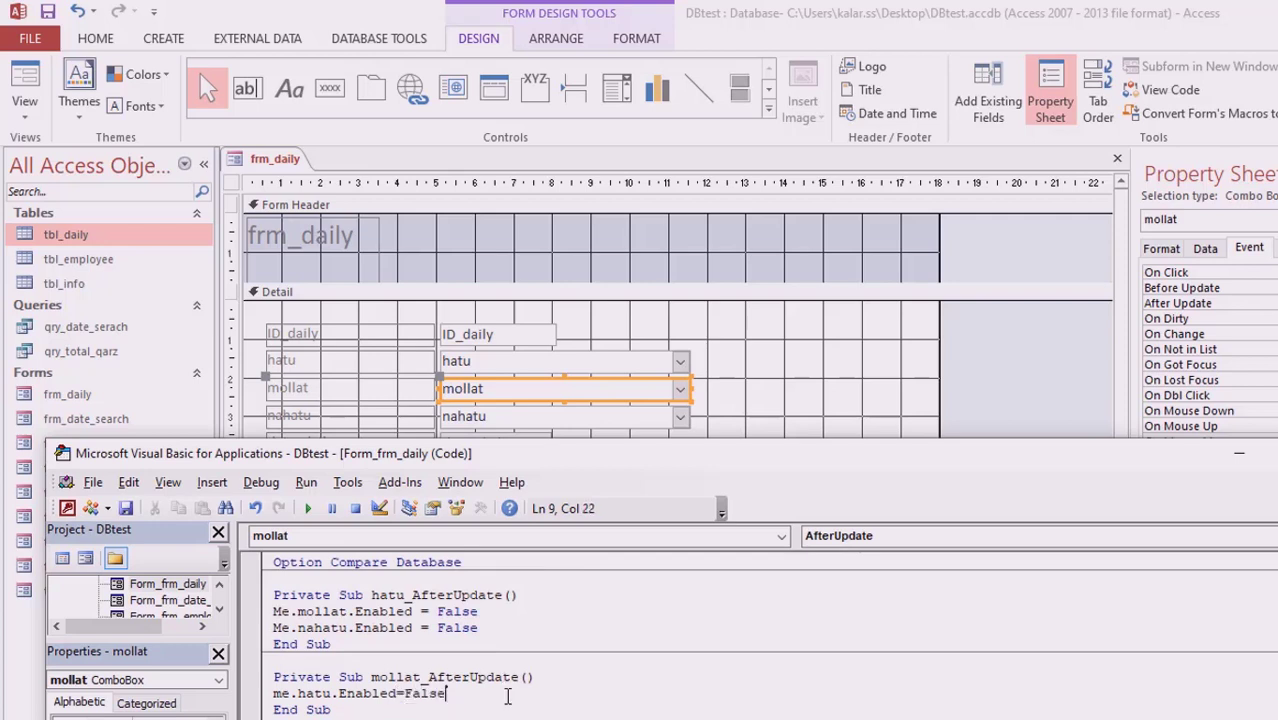
- Add the statement Me.nahatu.Enabled = False on a new line in mollat_AfterUpdate
{"action": "key", "text": "Return"}
{"action": "type", "text": "me."}
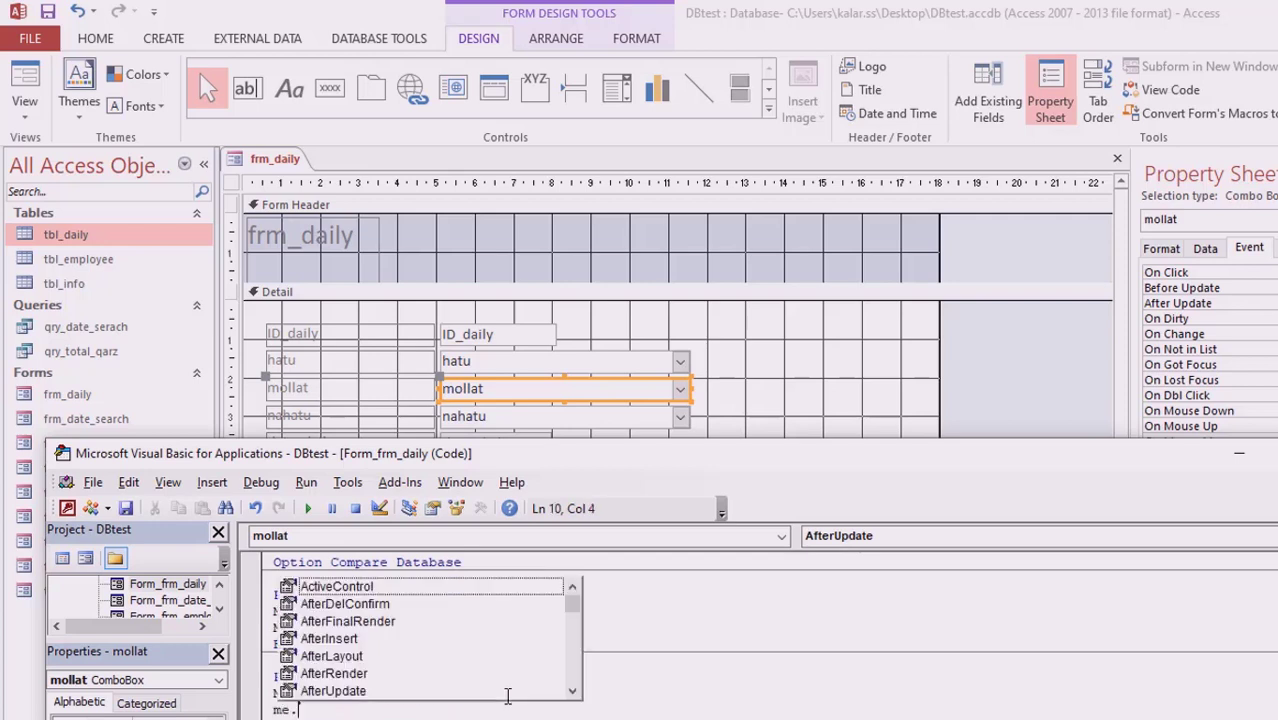
{"action": "type", "text": "na"}
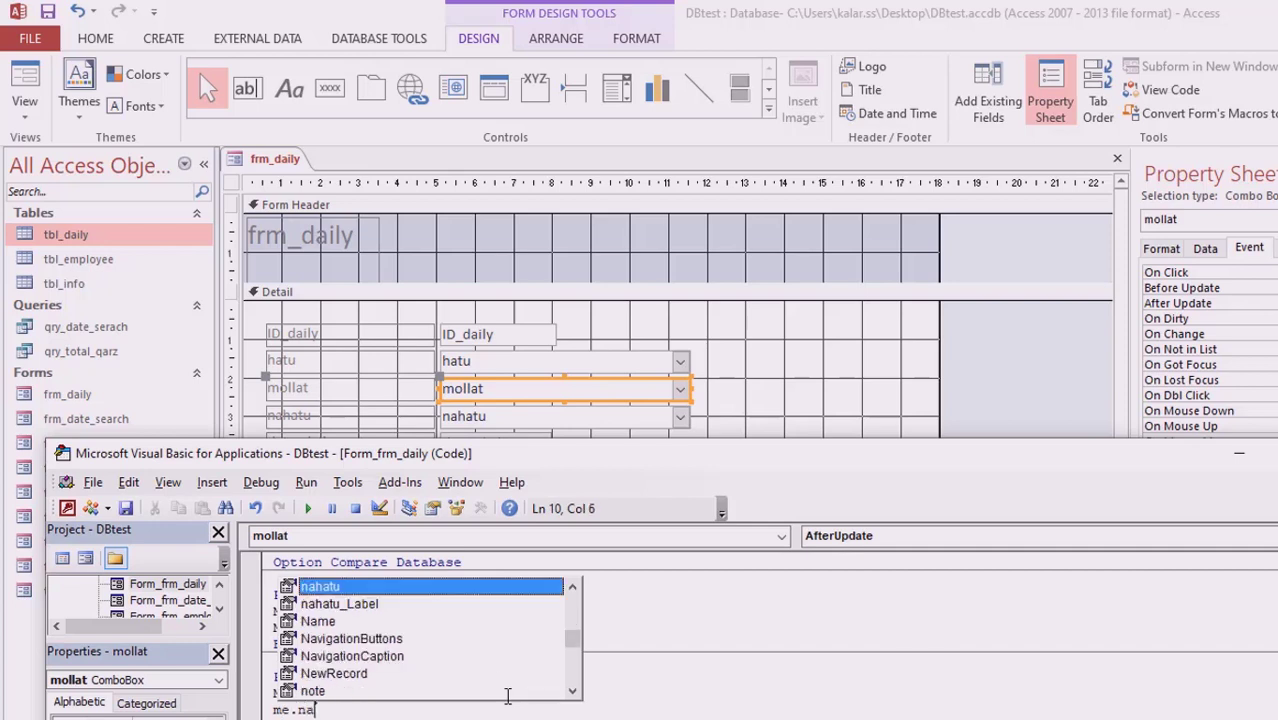
{"action": "key", "text": "Tab"}
{"action": "type", "text": ".en"}
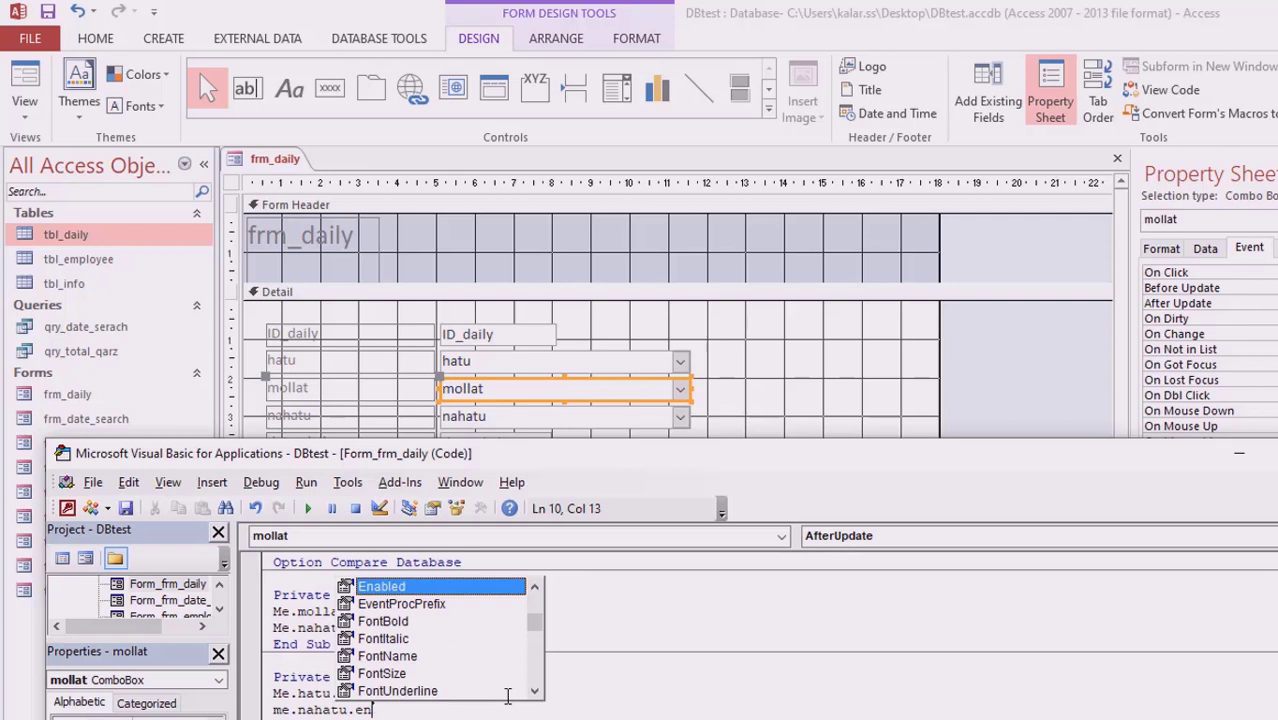
{"action": "key", "text": "Tab"}
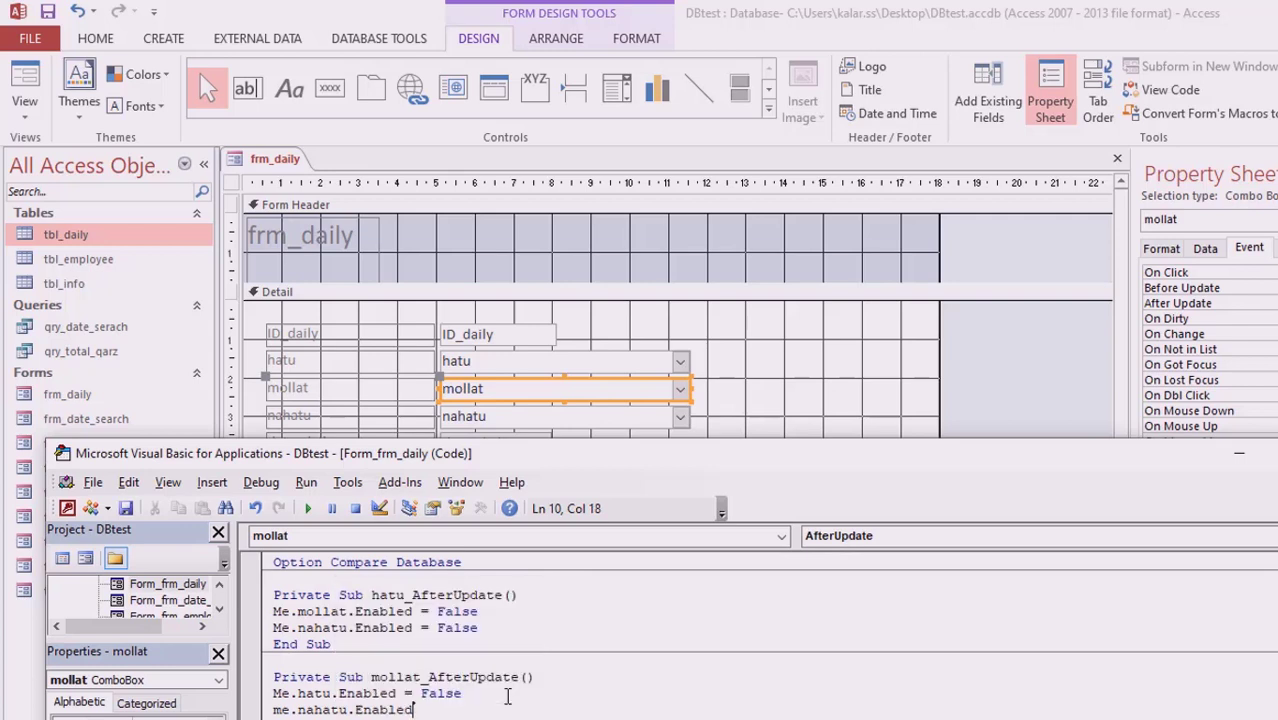
{"action": "type", "text": "=fa"}
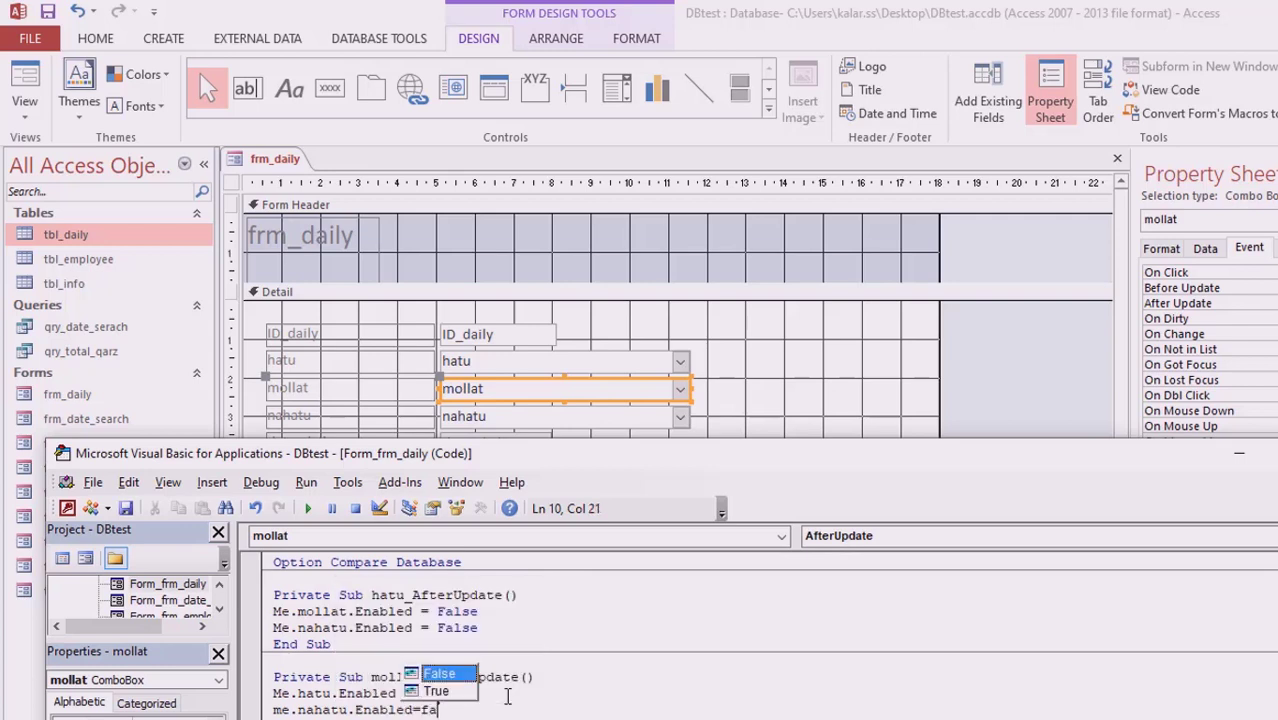
{"action": "key", "text": "Tab"}
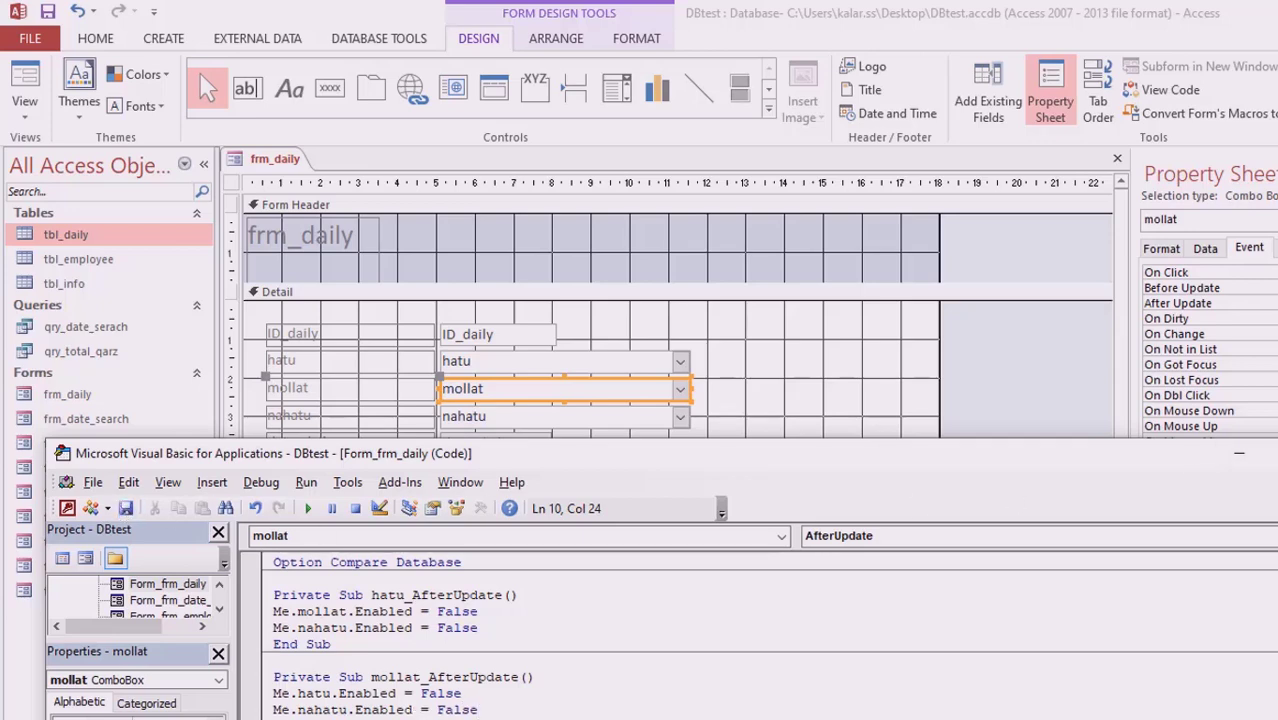
- Create an After Update event procedure for the nahatu combo box and move the code window up to show its code
{"action": "left_click", "coordinate": [1238, 453]}
{"action": "left_click", "coordinate": [468, 416]}
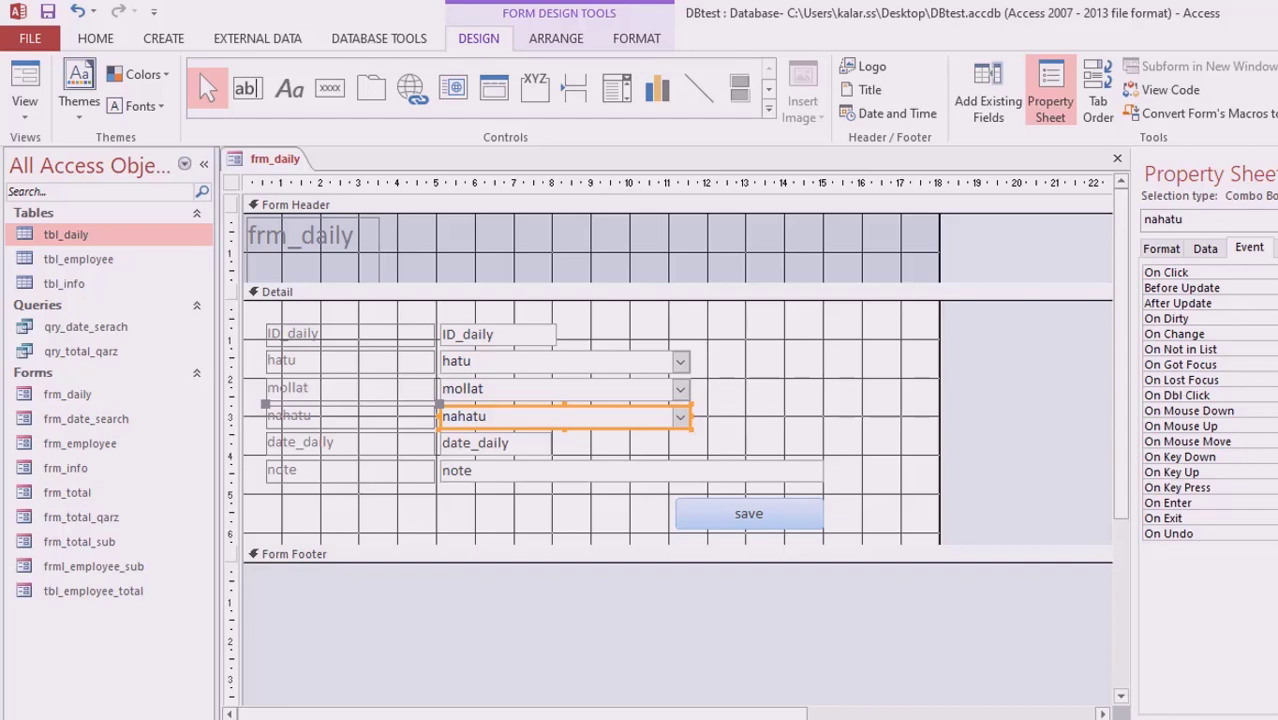
{"action": "key", "text": "alt+F11"}
{"action": "left_click_drag", "start_coordinate": [538, 462], "coordinate": [590, 398]}
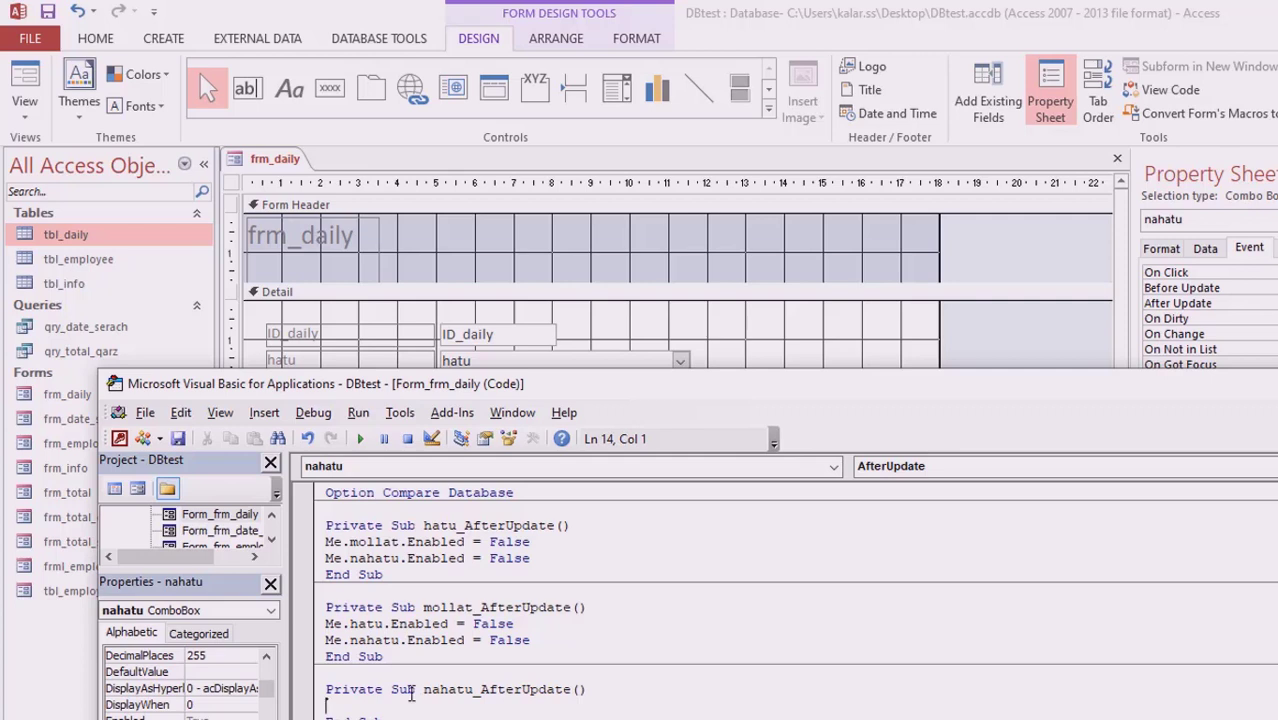
- Disable the hatu field in nahatu_AfterUpdate with the statement Me.hatu.Enabled = False
{"action": "type", "text": "me.ha"}
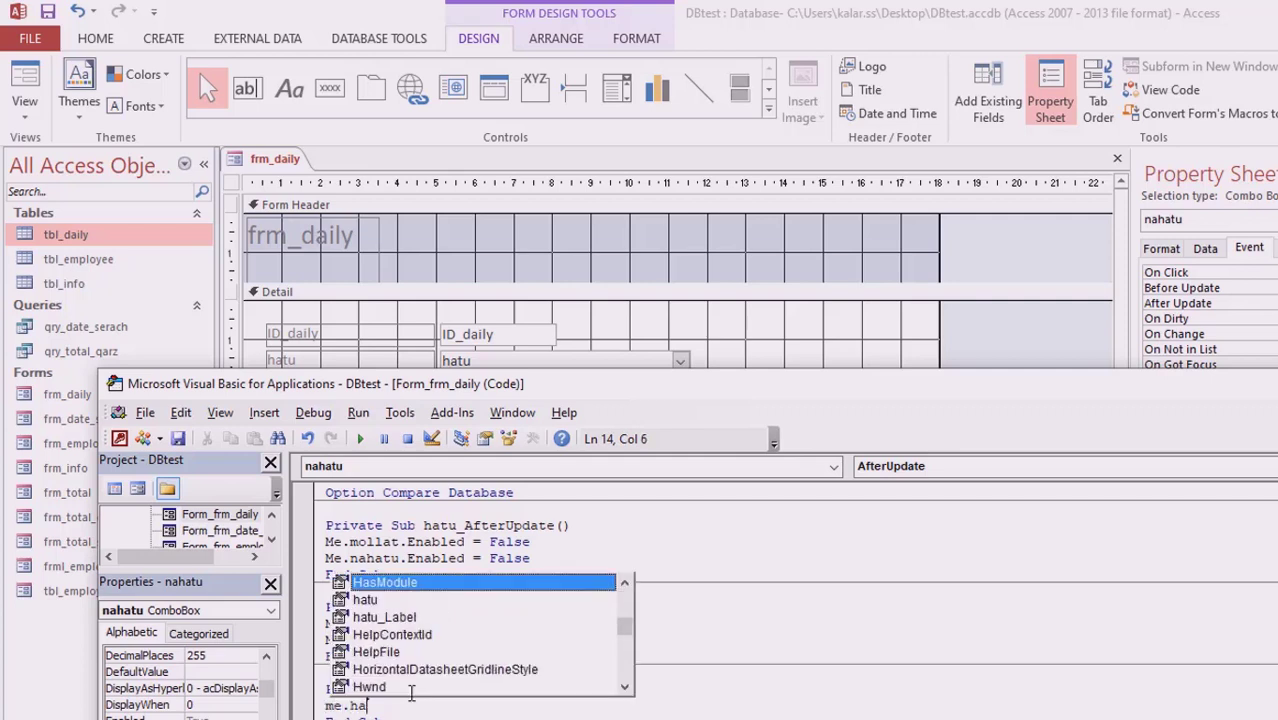
{"action": "type", "text": "tu"}
{"action": "key", "text": "Tab"}
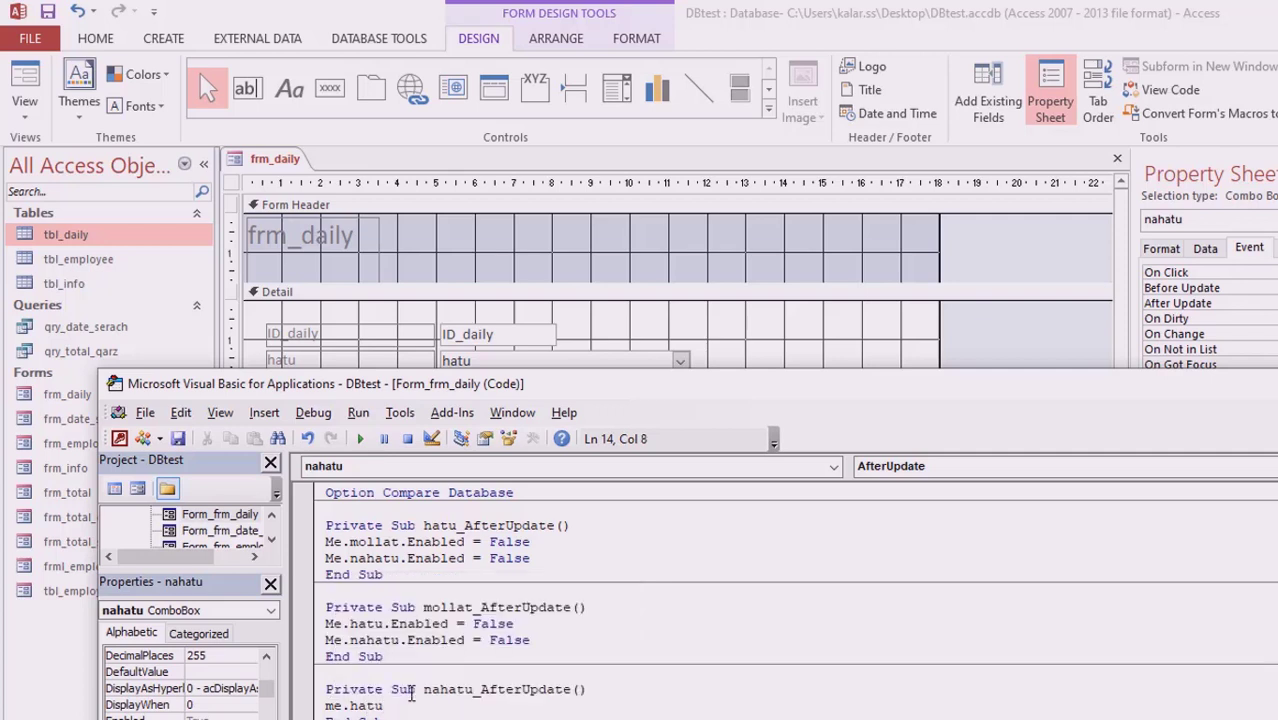
{"action": "type", "text": ".Ena"}
{"action": "key", "text": "Tab"}
{"action": "type", "text": "=fa"}
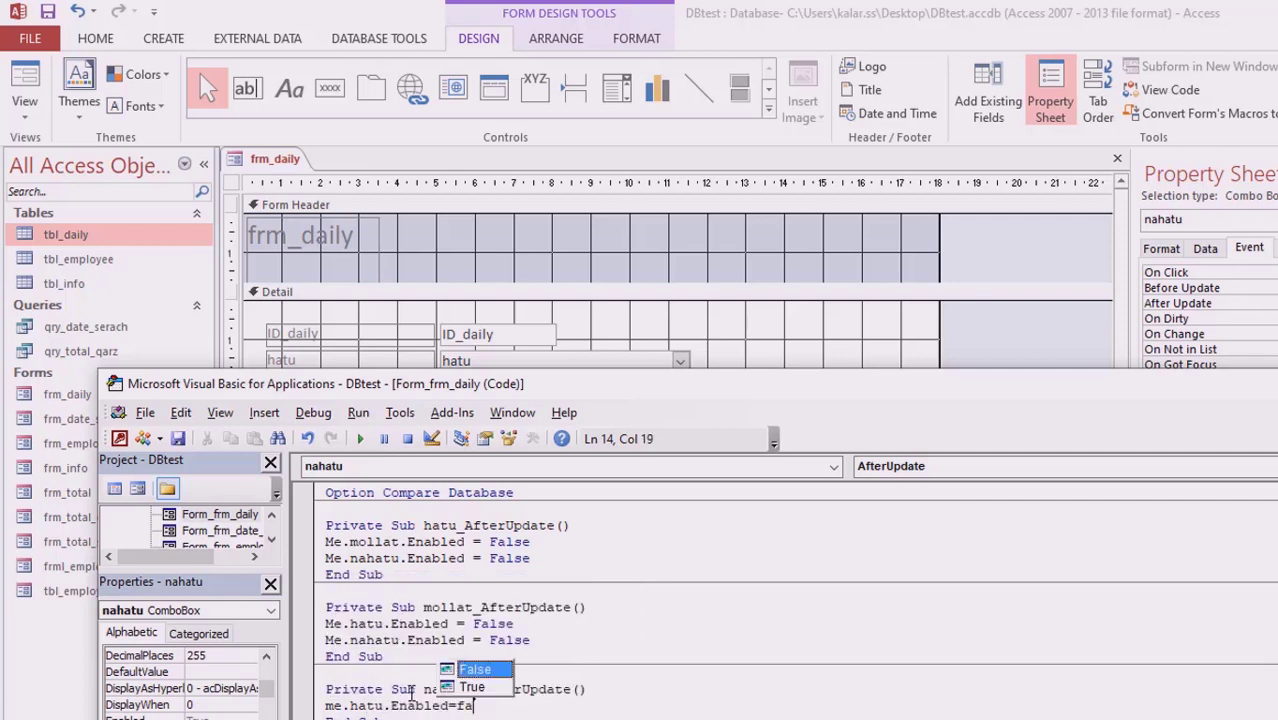
{"action": "key", "text": "Tab"}
- Add the statement Me.mollat.Enabled = False on a new line in nahatu_AfterUpdate
{"action": "key", "text": "Return"}
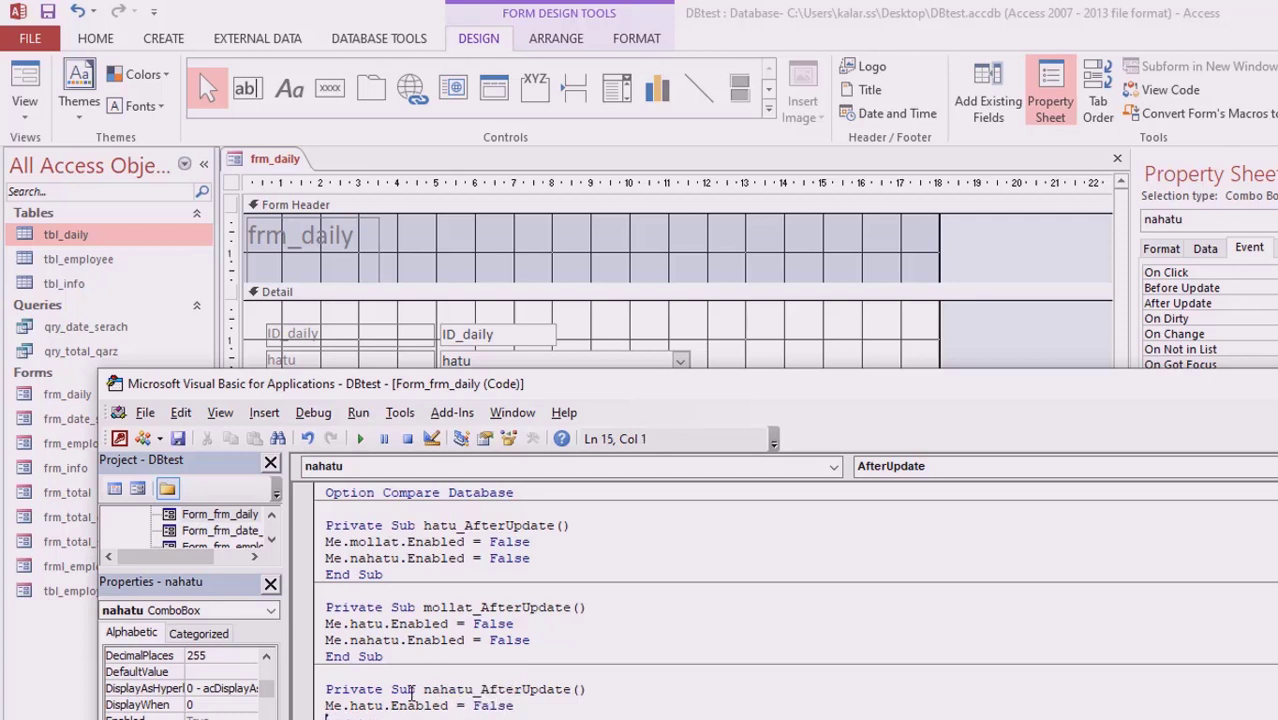
{"action": "type", "text": "me."}
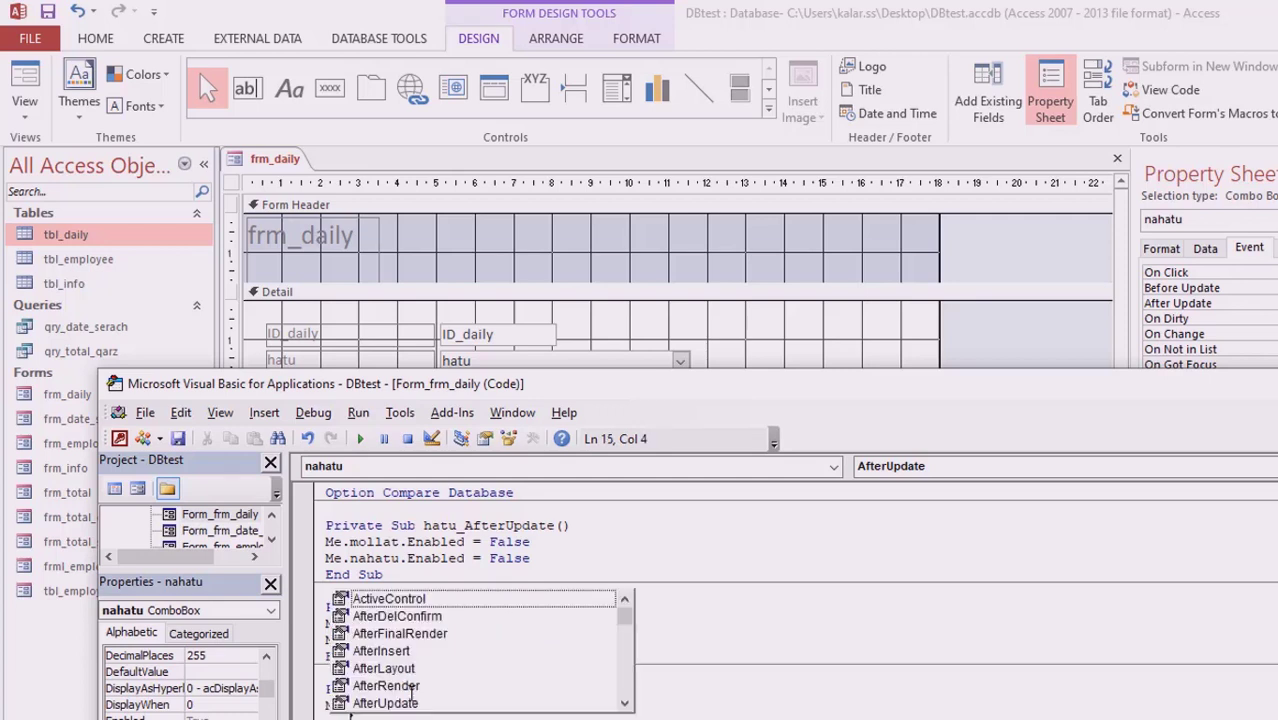
{"action": "type", "text": "moll"}
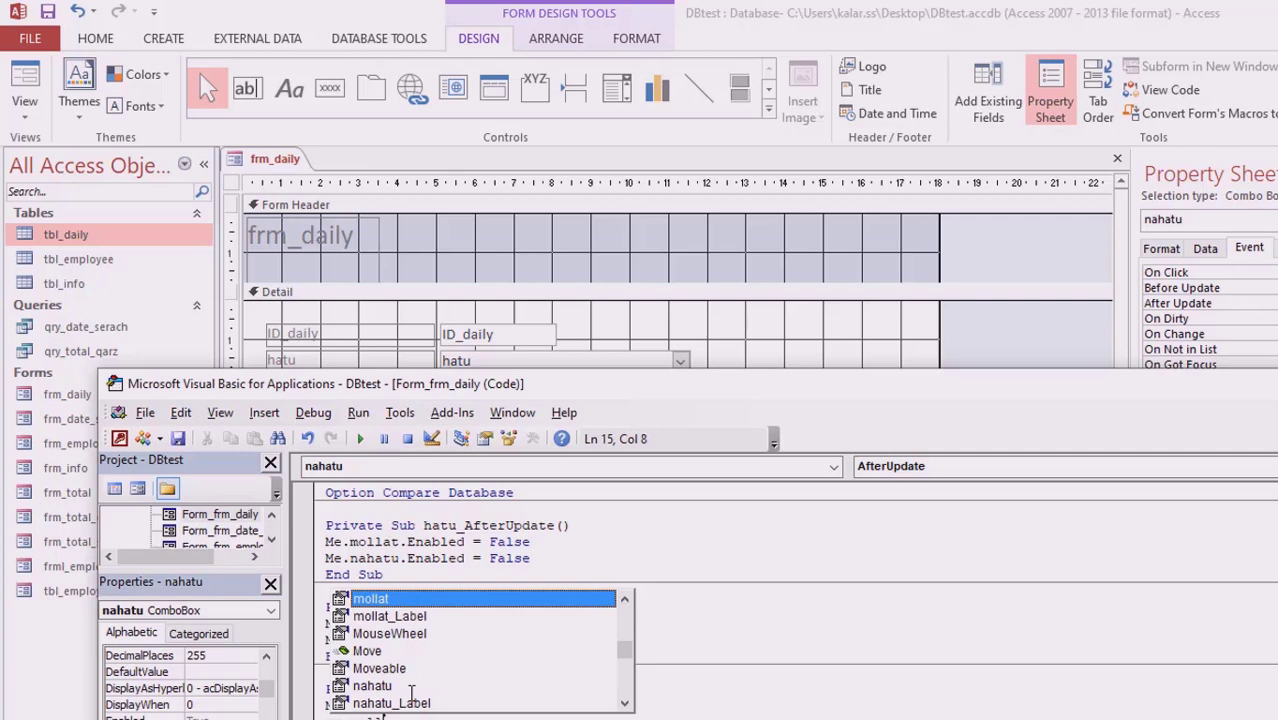
{"action": "key", "text": "Tab"}
{"action": "type", "text": ".en"}
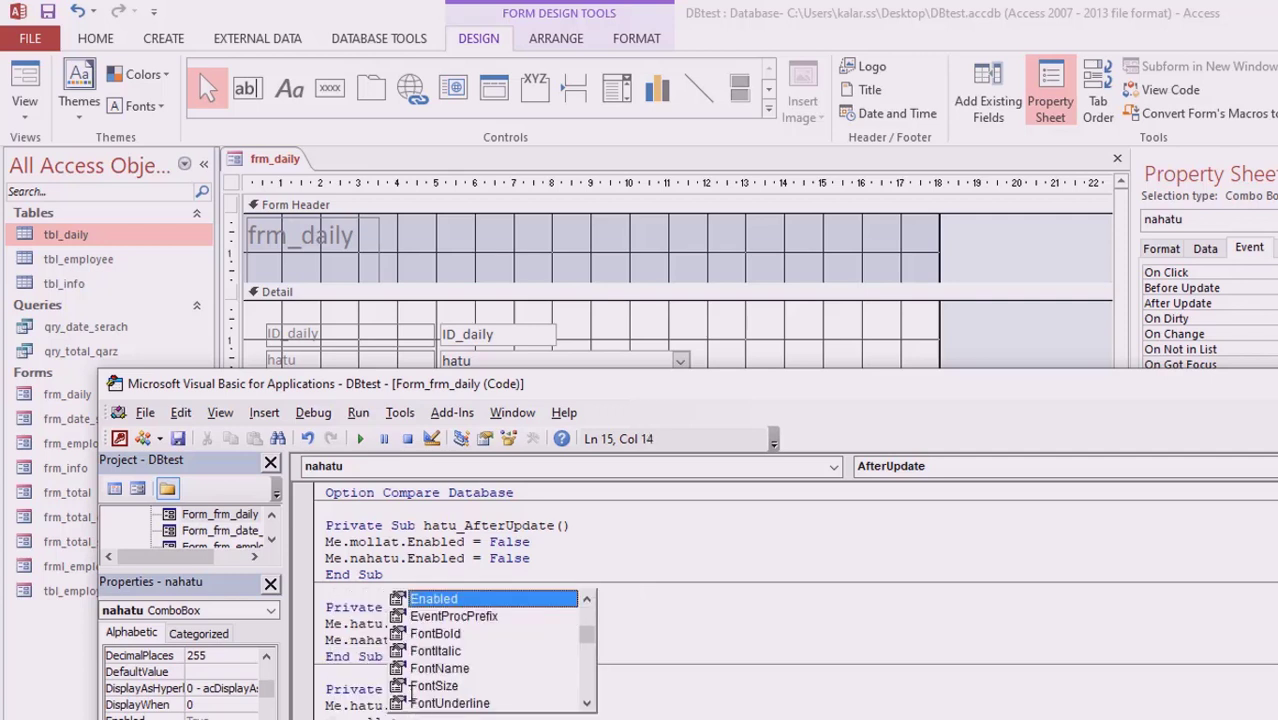
{"action": "type", "text": "="}
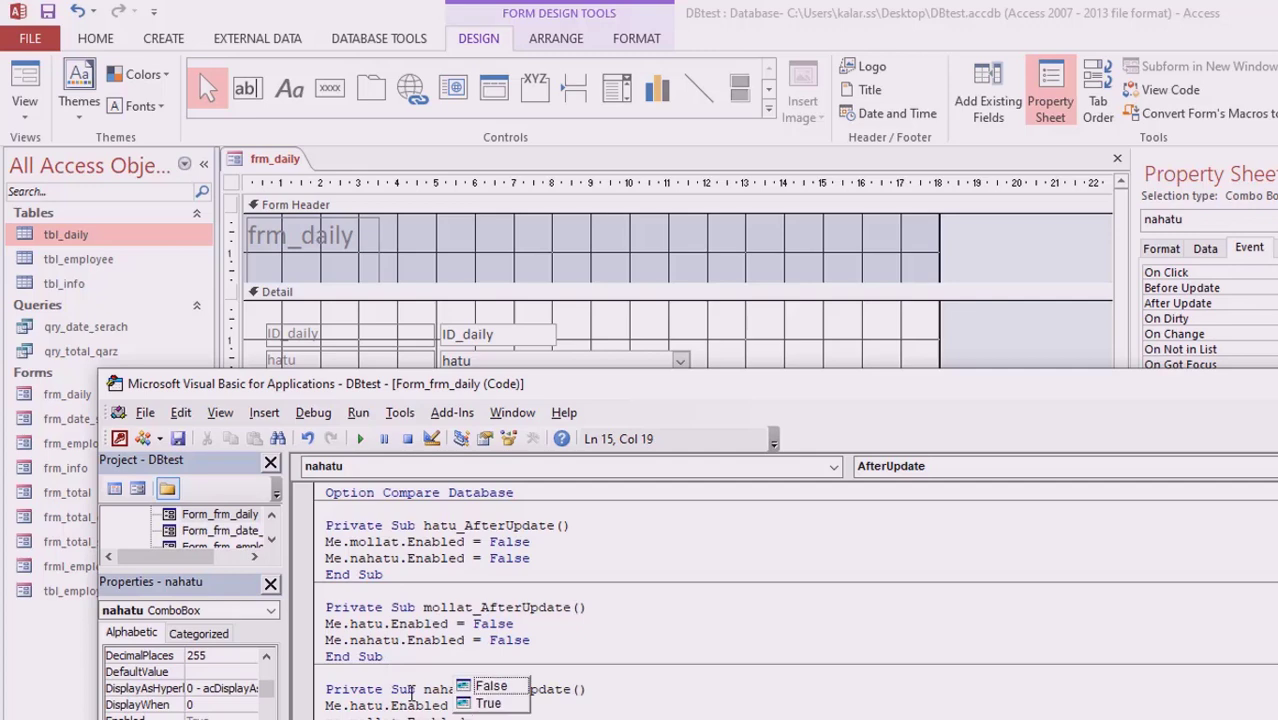
{"action": "type", "text": " fa"}
{"action": "key", "text": "Tab"}
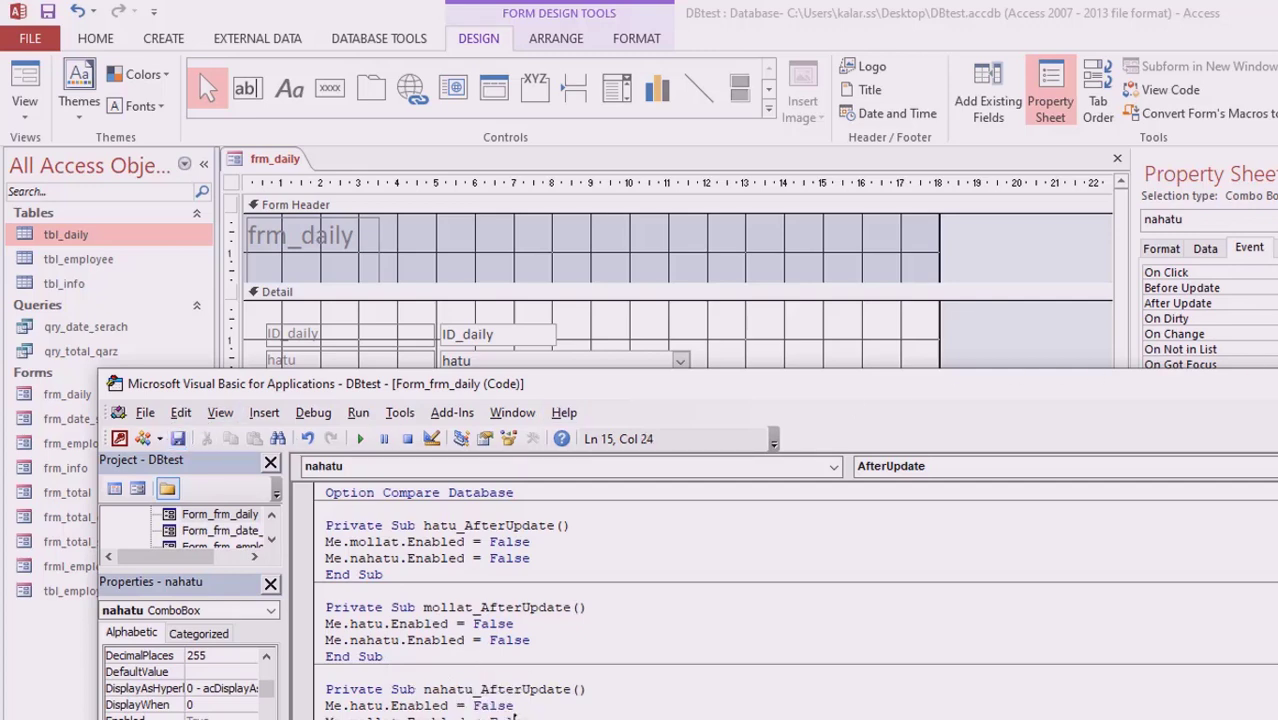
- Return to the form design and create an On Click event procedure for the save button
{"action": "key", "text": "alt+q"}
{"action": "left_click", "coordinate": [730, 511]}
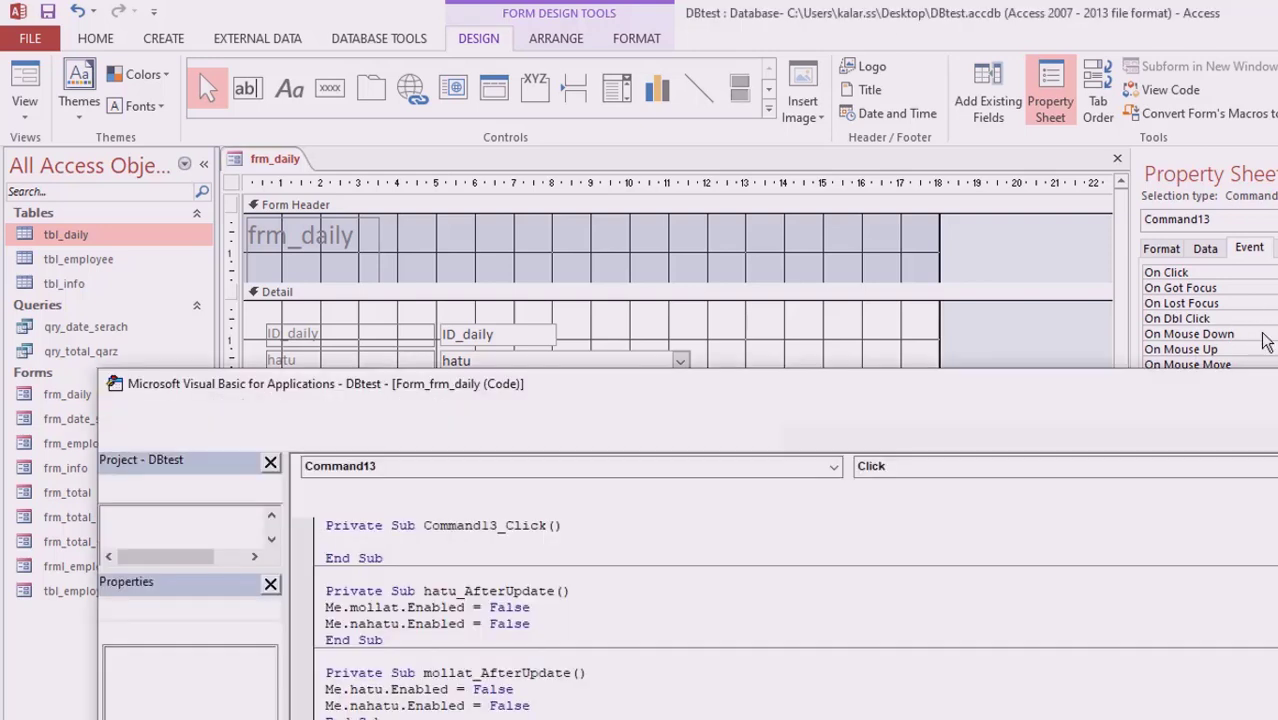
{"action": "type", "text": "m"}
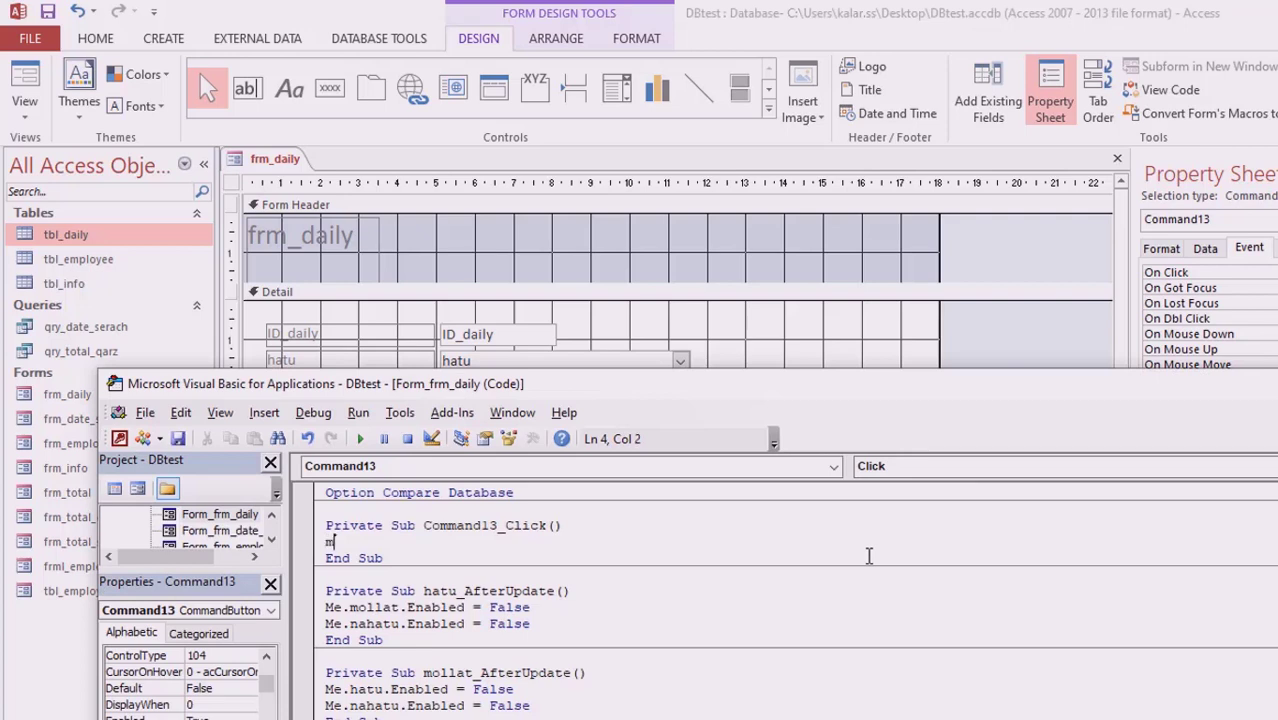
{"action": "key", "text": "BackSpace"}
- Begin the Command13_Click procedure with a DoCmd.GoToRecord call
{"action": "type", "text": "docmd."}
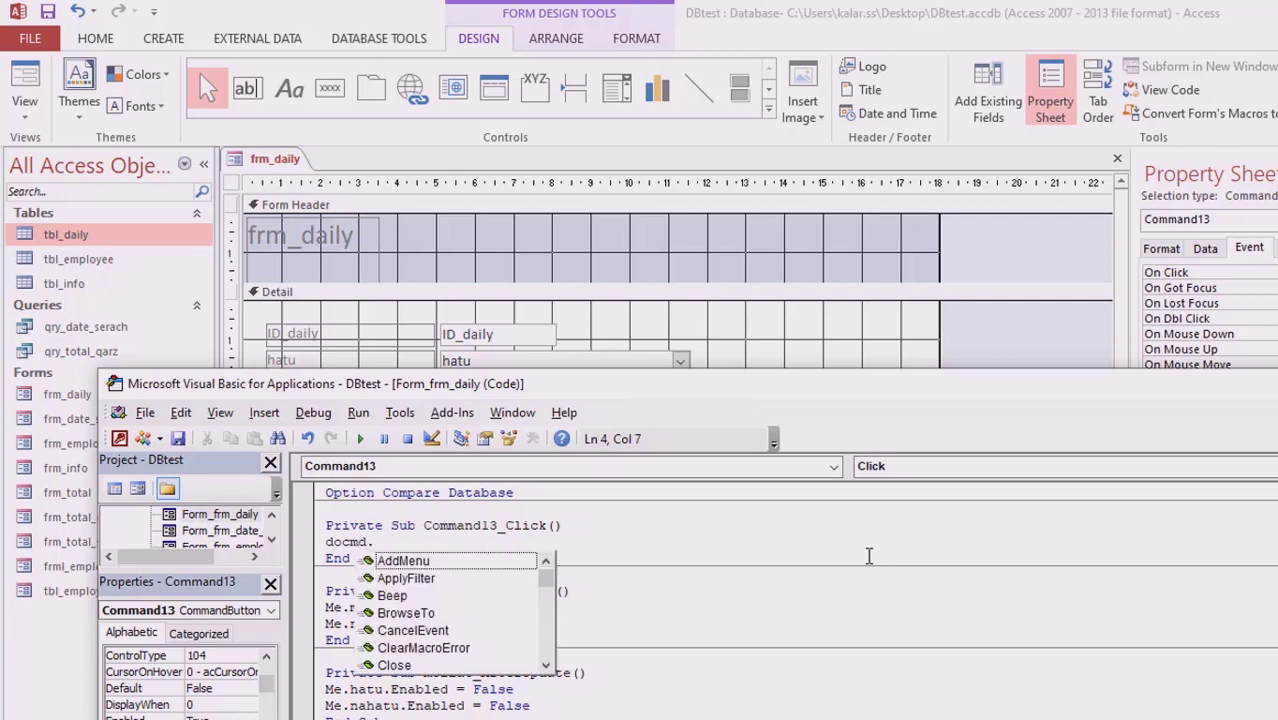
{"action": "type", "text": "acc"}
{"action": "key", "text": "BackSpace"}
{"action": "key", "text": "BackSpace"}
{"action": "key", "text": "BackSpace"}
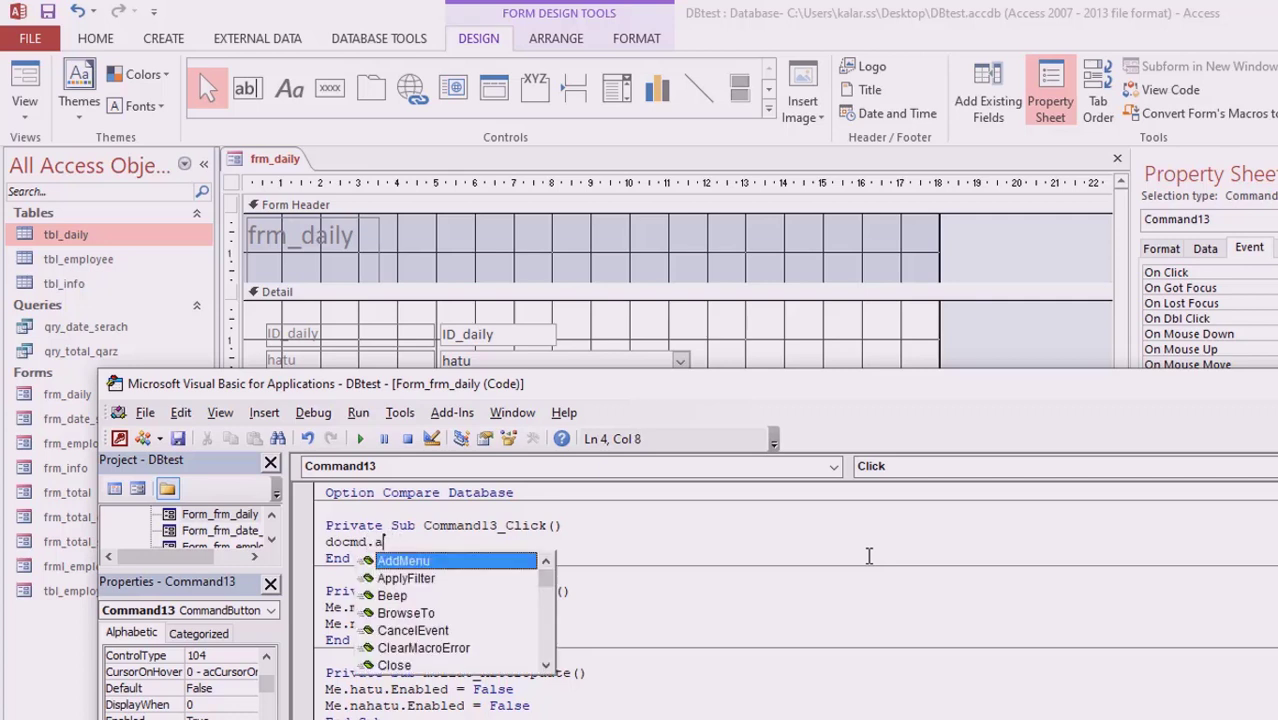
{"action": "type", "text": "gog"}
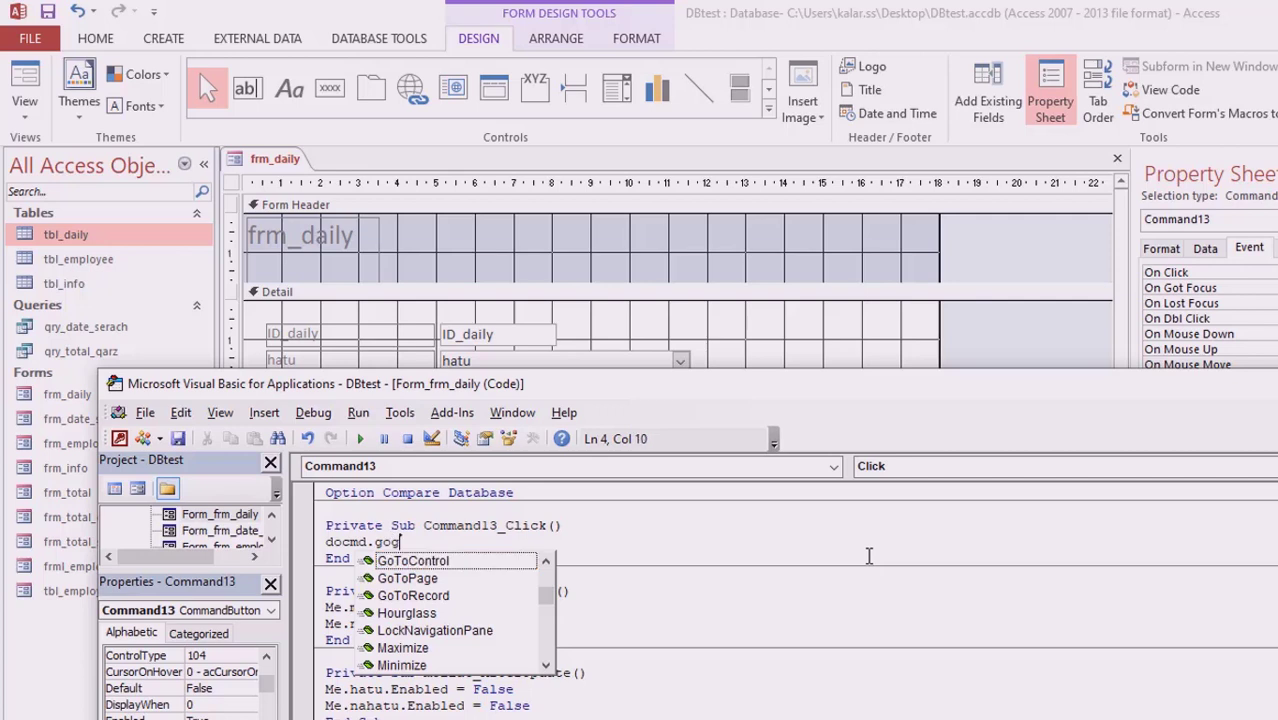
{"action": "key", "text": "BackSpace"}
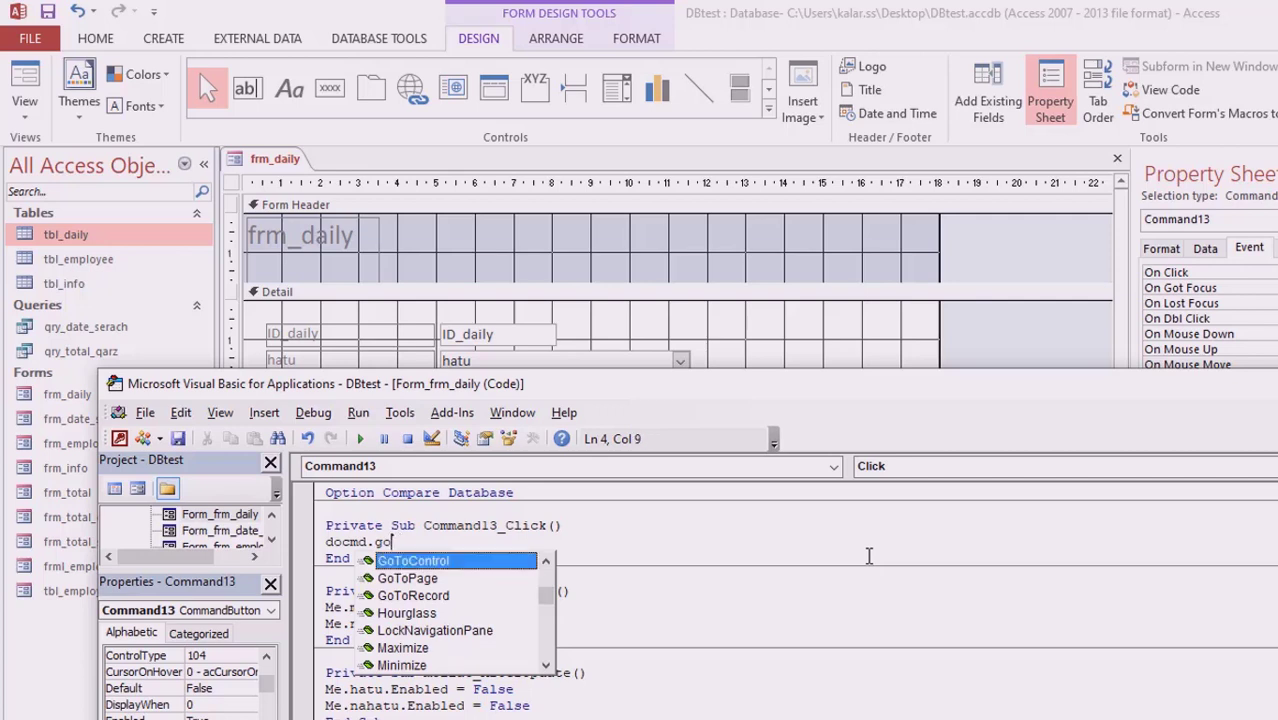
{"action": "key", "text": "Down"}
{"action": "key", "text": "Down"}
{"action": "key", "text": "Tab"}
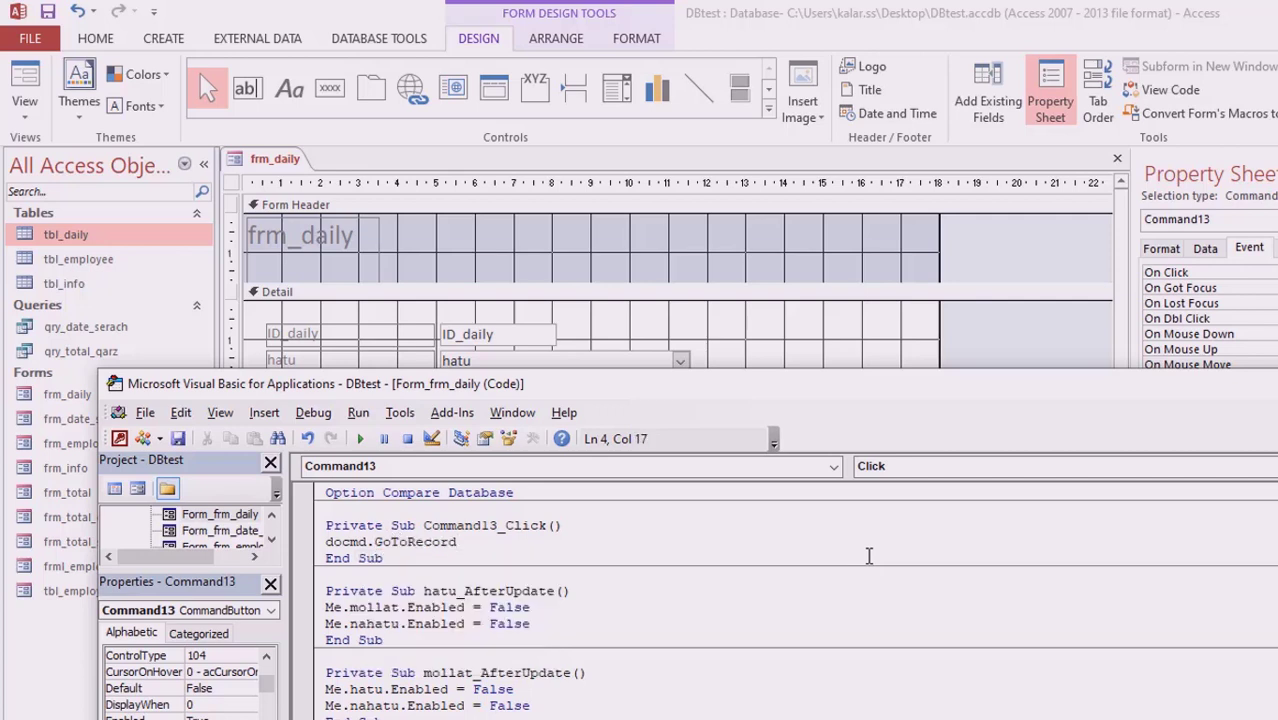
- Give the GoToRecord call acNewRec as its Record argument, leaving the first two arguments empty
{"action": "type", "text": ",,"}
{"action": "key", "text": "Down"}
{"action": "key", "text": "Down"}
{"action": "key", "text": "Down"}
{"action": "key", "text": "Down"}
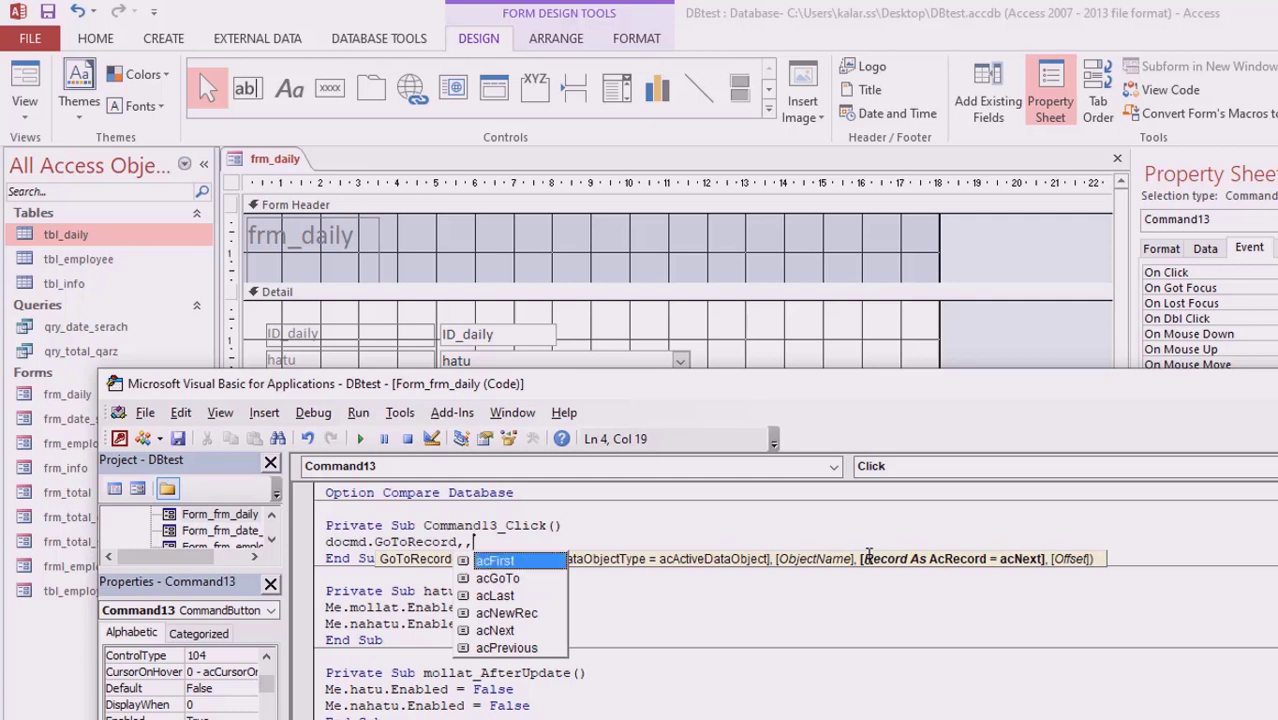
{"action": "key", "text": "Tab"}
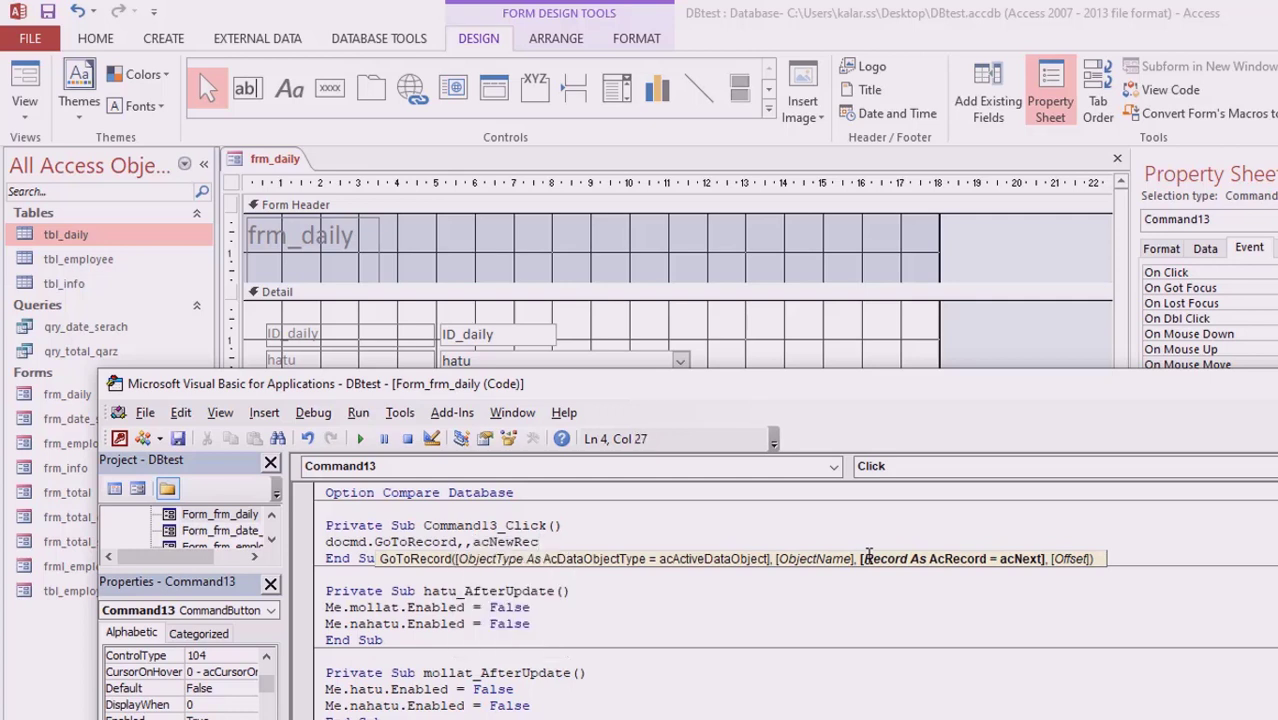
- Re-enable the hatu field in Command13_Click with the statement Me.hatu.Enabled = True on a new line
{"action": "key", "text": "Return"}
{"action": "type", "text": "me."}
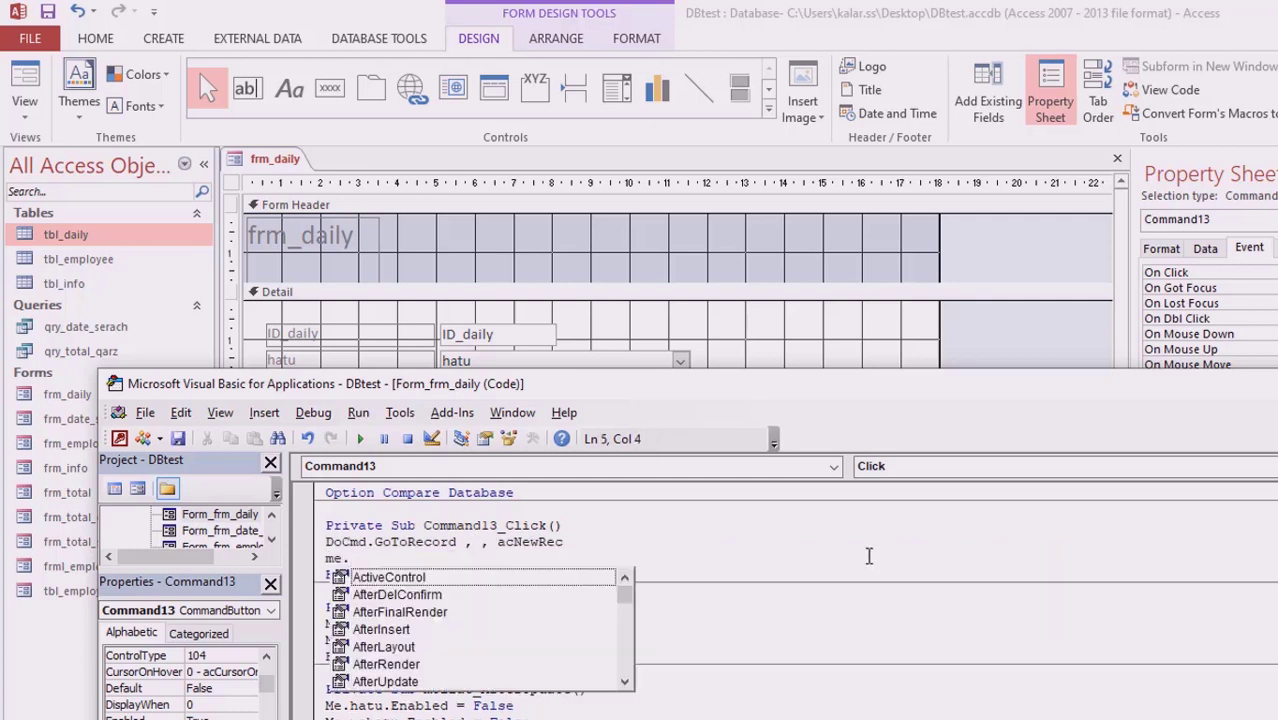
{"action": "type", "text": "hat"}
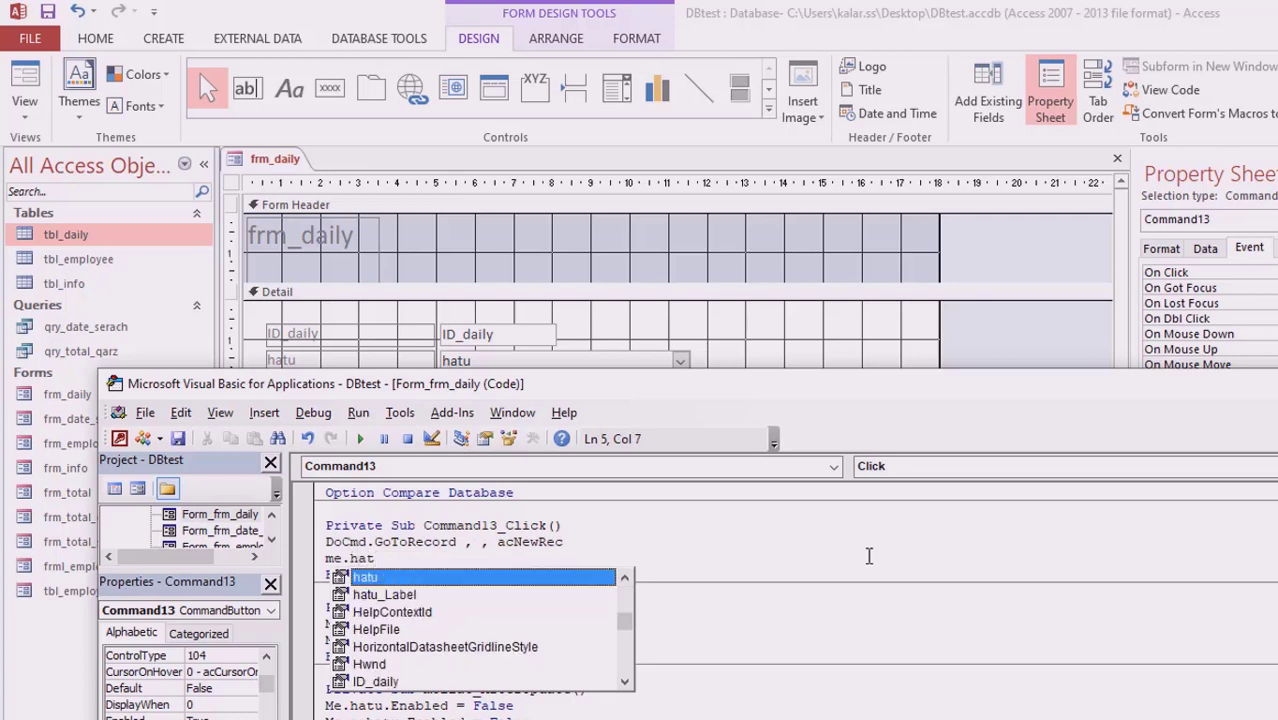
{"action": "key", "text": "Tab"}
{"action": "type", "text": ".ena"}
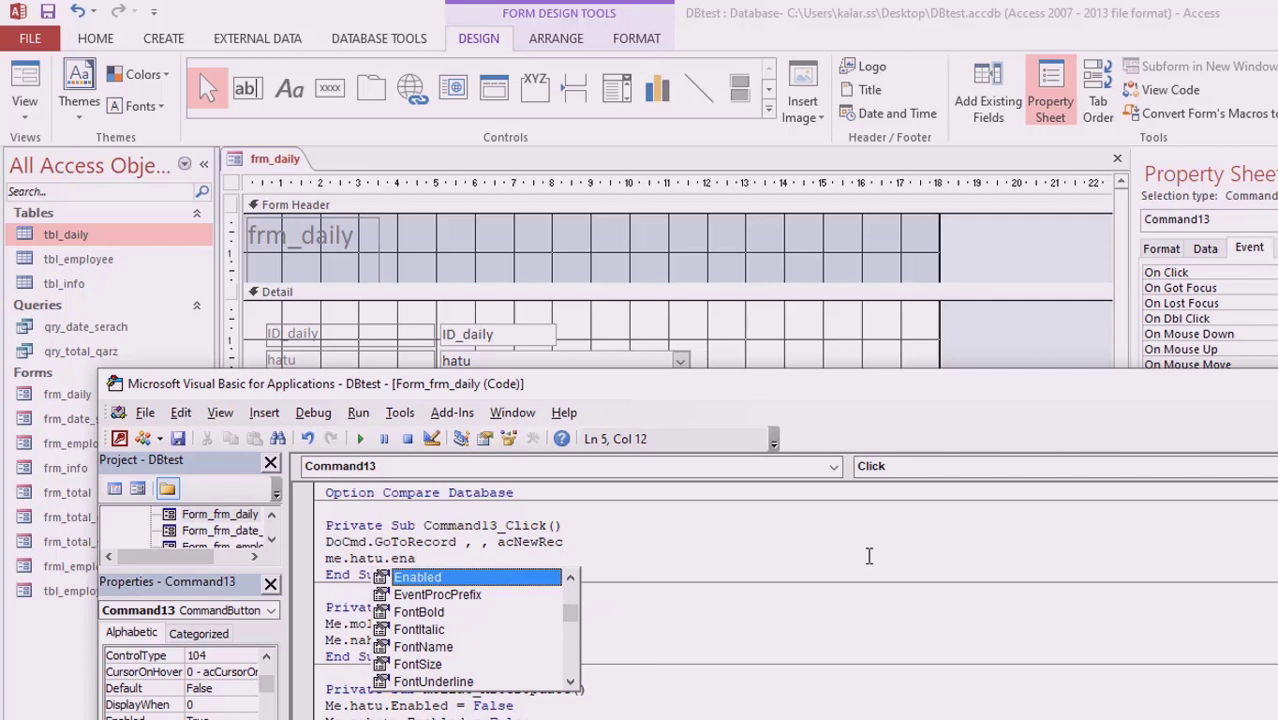
{"action": "key", "text": "Tab"}
{"action": "type", "text": "=tr"}
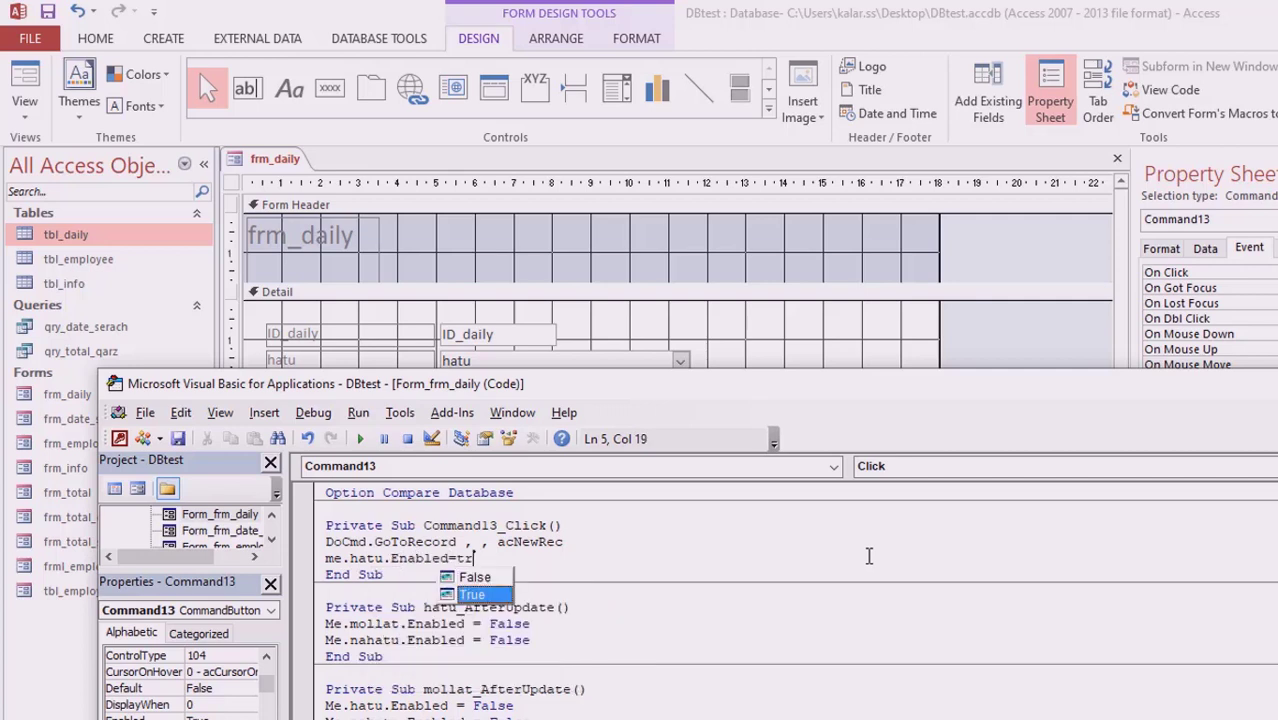
{"action": "key", "text": "Tab"}
- Add the statement Me.mollat.Enabled = True on a new line in Command13_Click
{"action": "key", "text": "Return"}
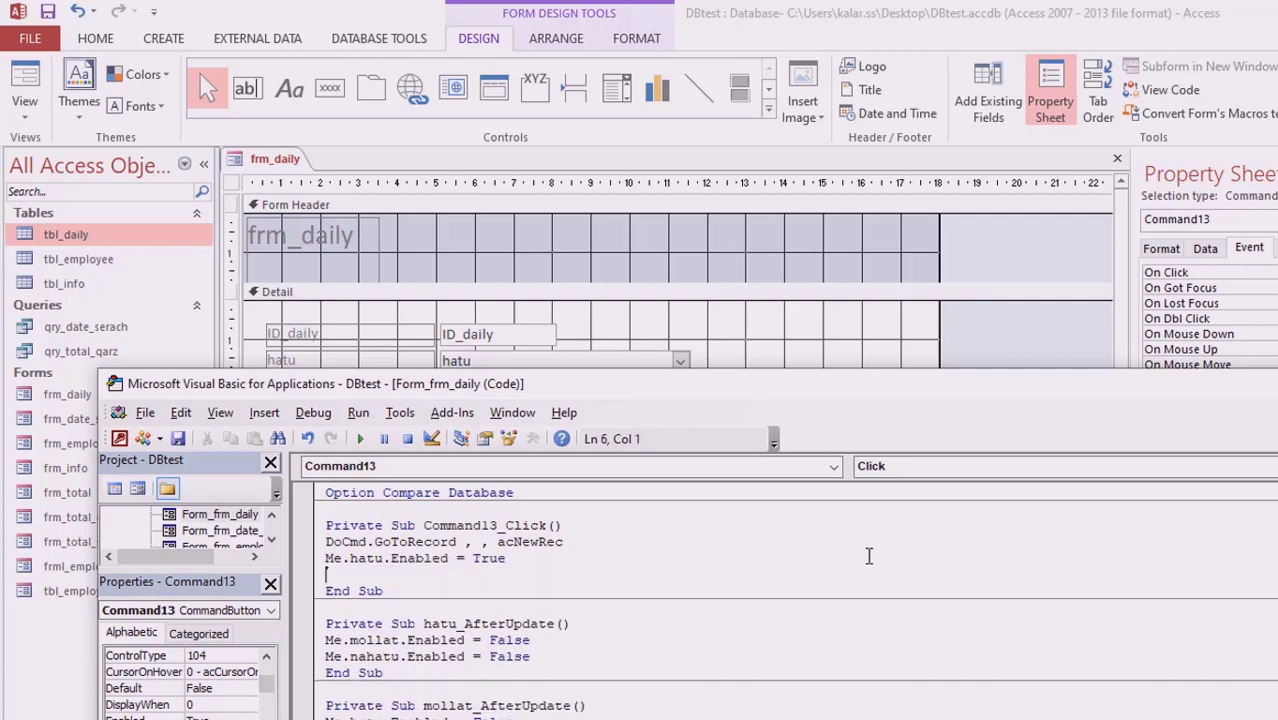
{"action": "type", "text": "me.mod"}
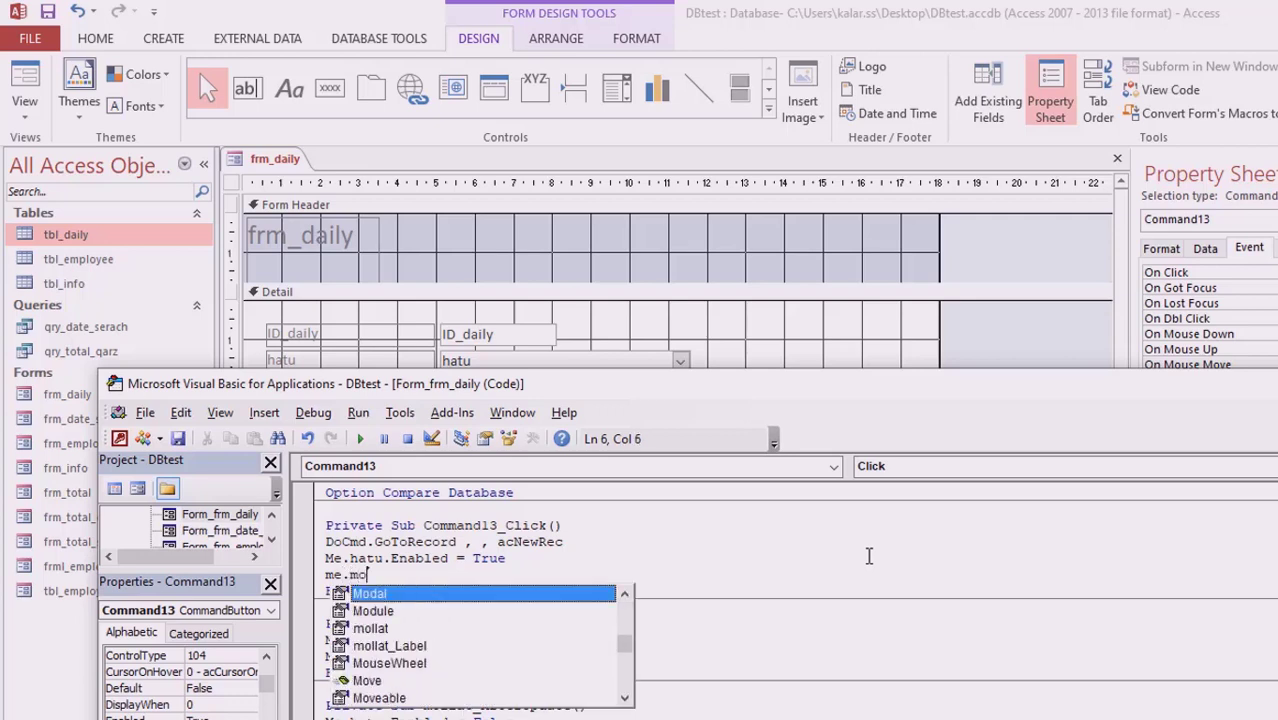
{"action": "key", "text": "BackSpace"}
{"action": "type", "text": "l"}
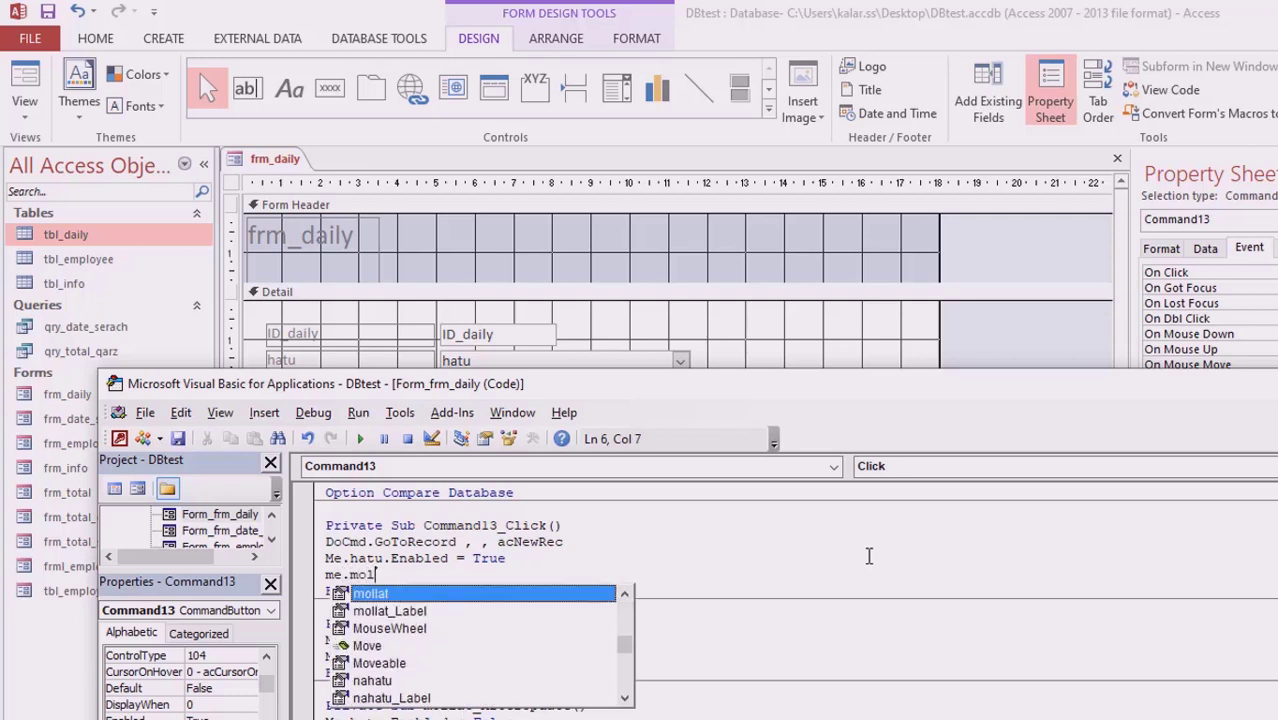
{"action": "key", "text": "Tab"}
{"action": "type", "text": ".ena"}
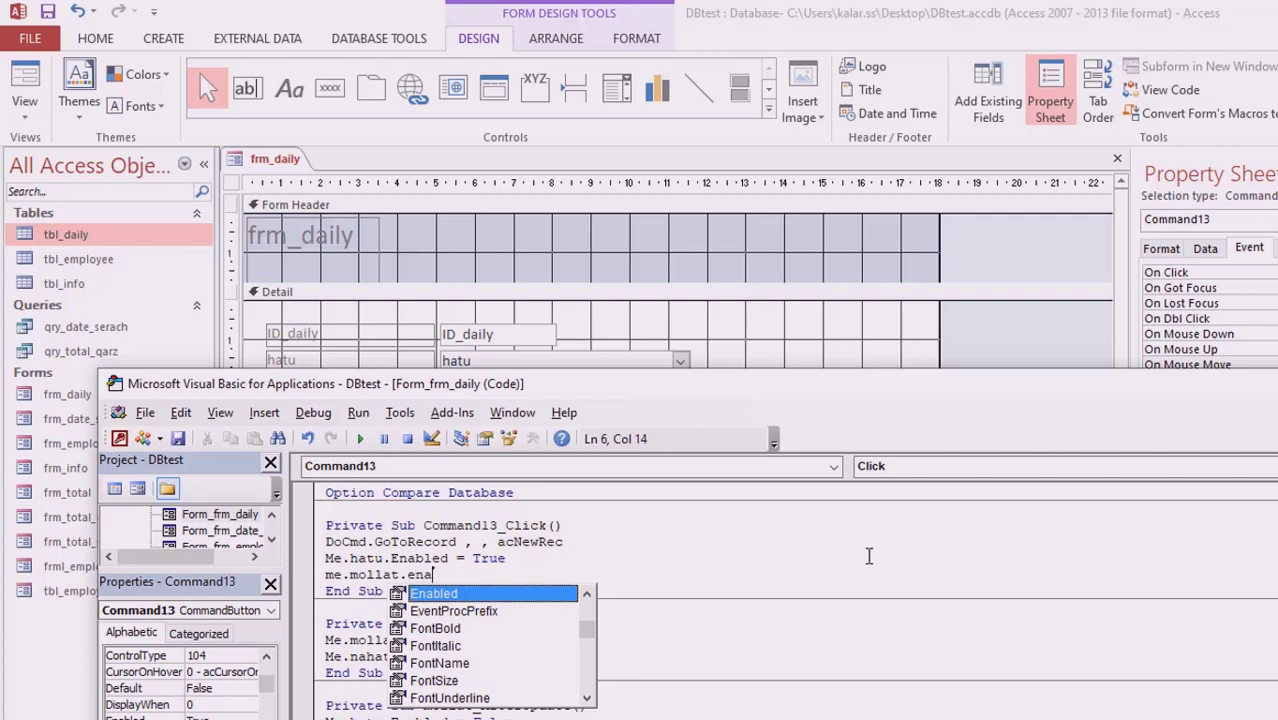
{"action": "key", "text": "Tab"}
{"action": "type", "text": "=tr"}
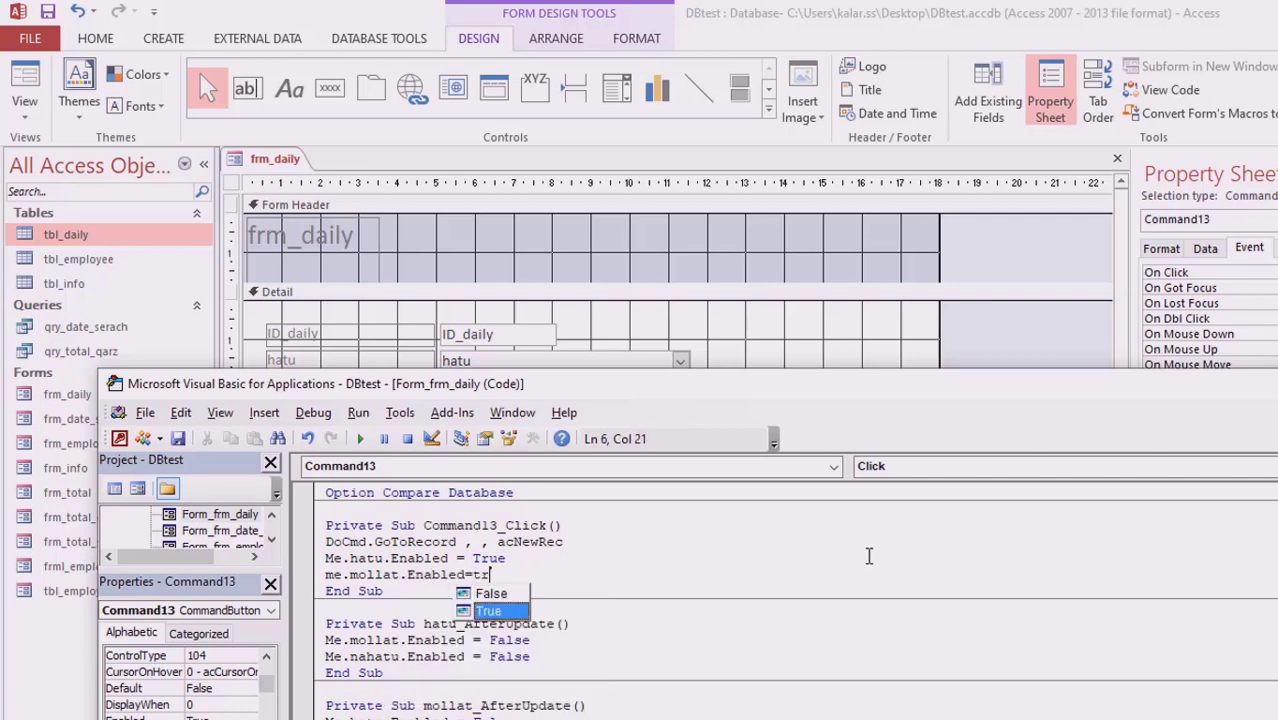
{"action": "type", "text": "ue"}
- Add the statement Me.nahatu.Enabled = True on a new line in Command13_Click
{"action": "key", "text": "Return"}
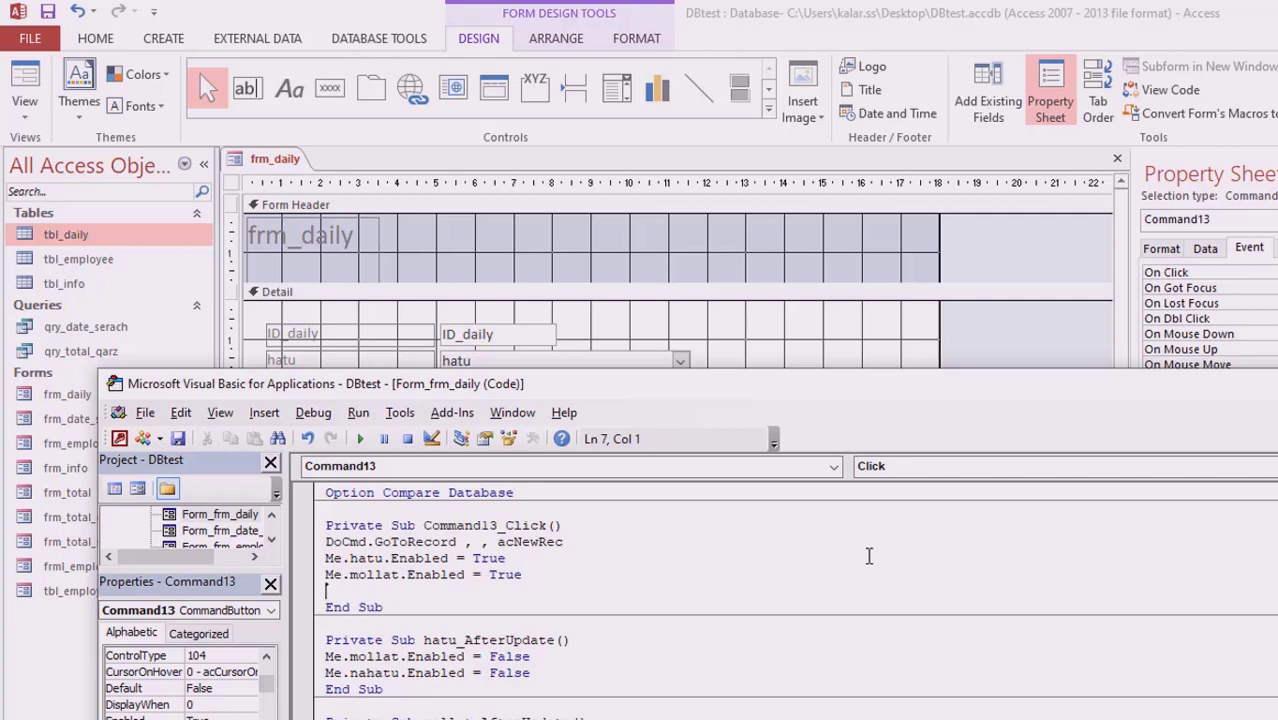
{"action": "type", "text": "me."}
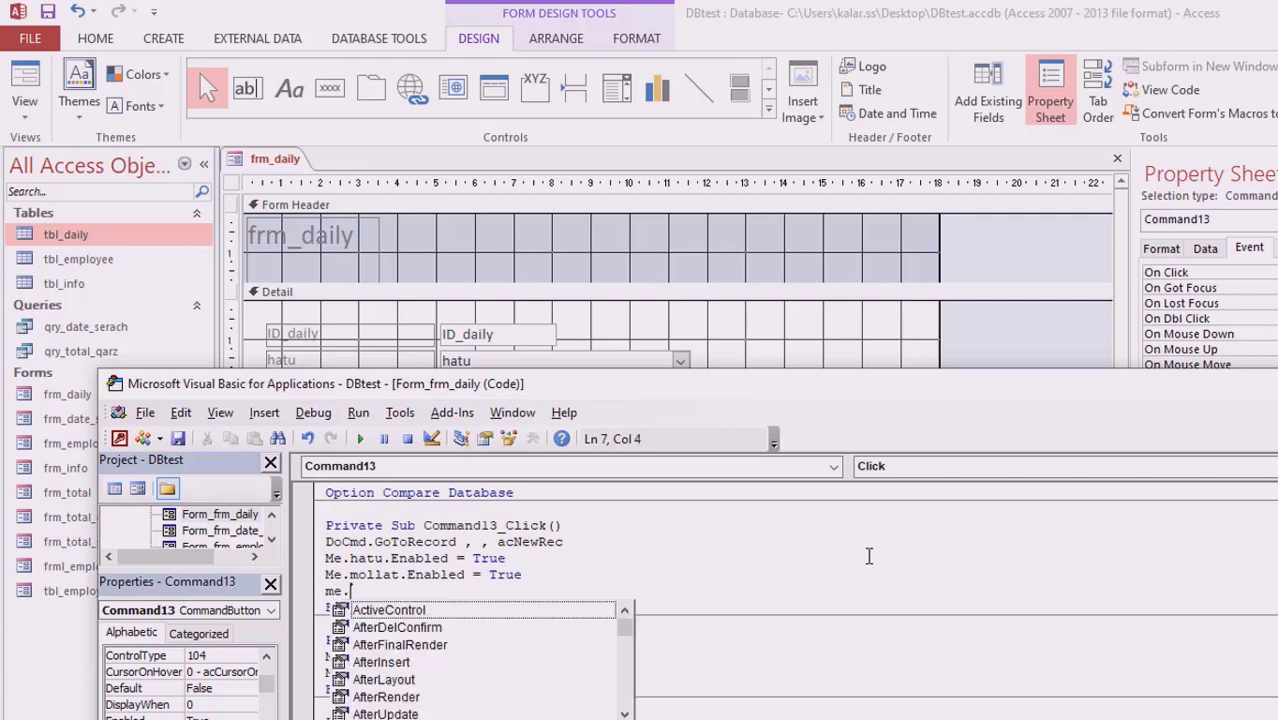
{"action": "type", "text": "naha"}
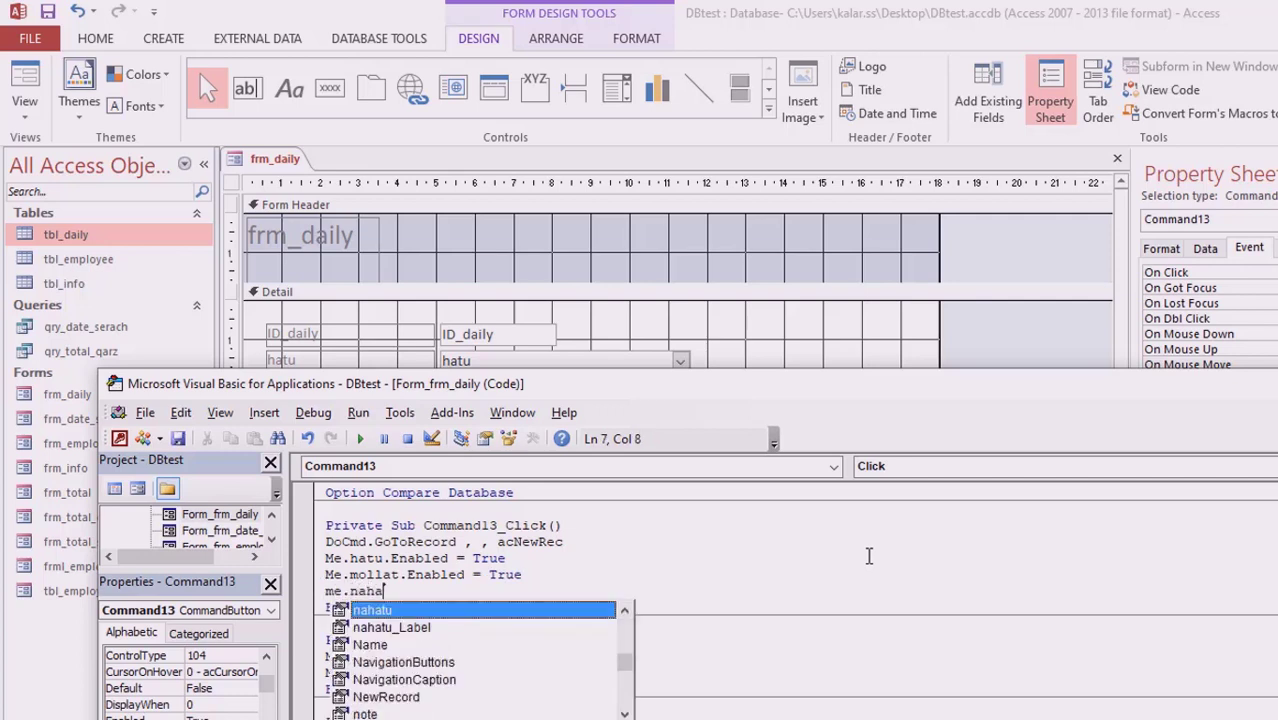
{"action": "type", "text": "tu.ena"}
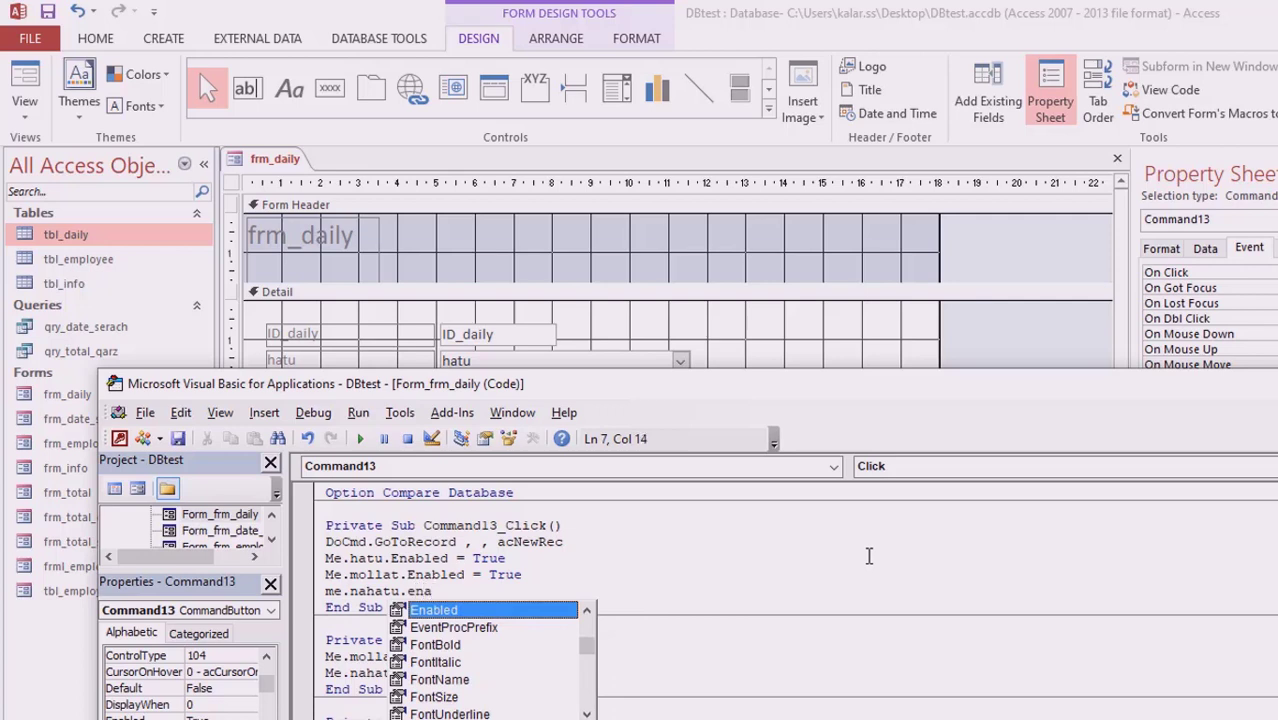
{"action": "type", "text": "bled=tr"}
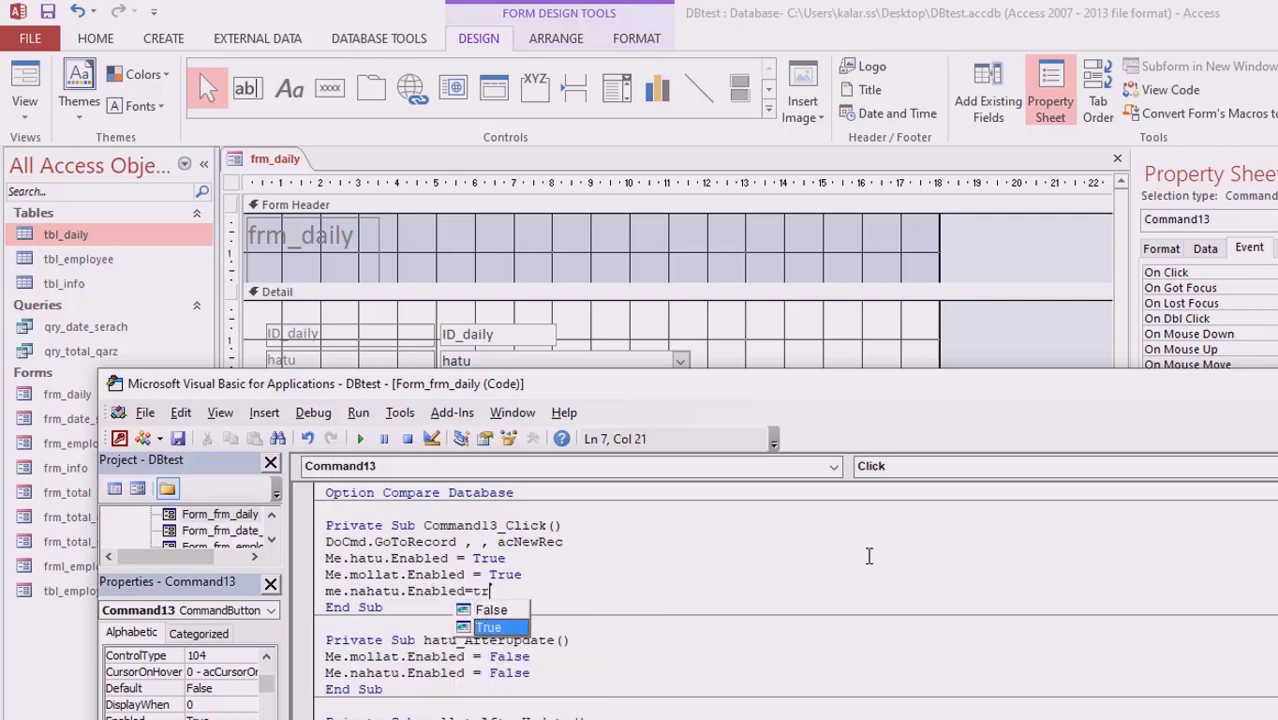
{"action": "key", "text": "Tab"}
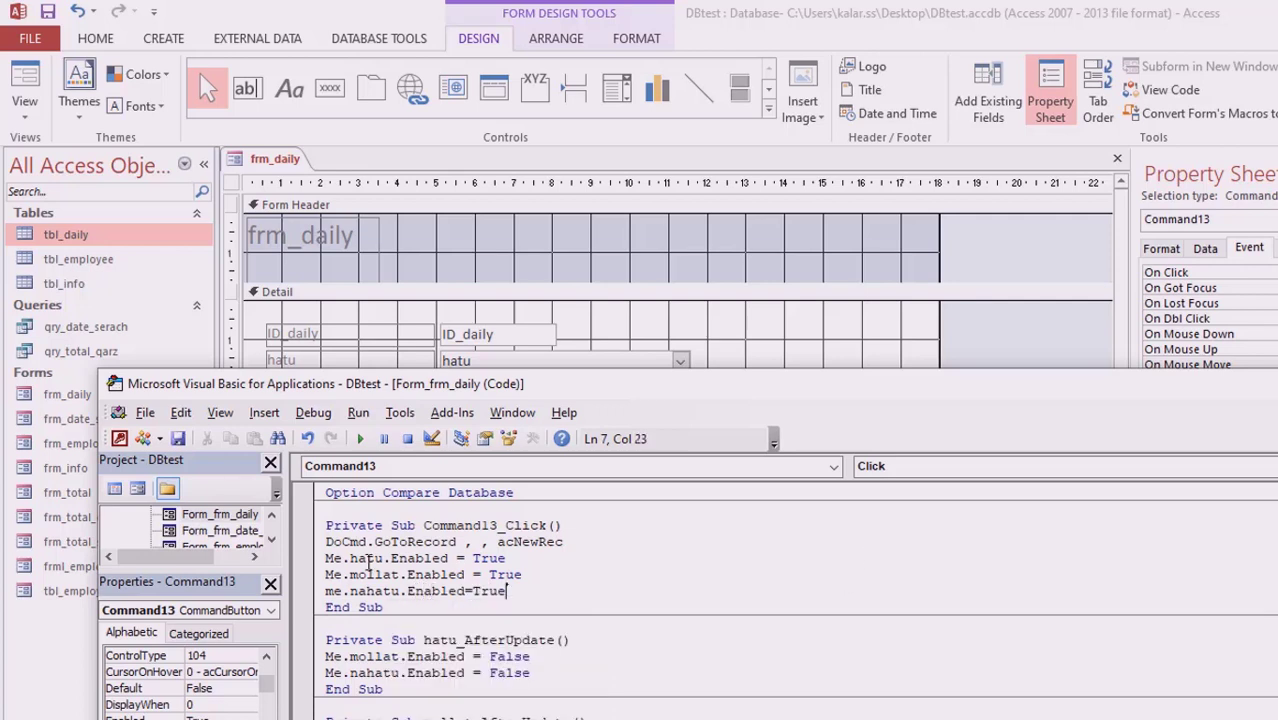
- Save the VBA code, return to the form design and save frm_daily
{"action": "left_click", "coordinate": [177, 438]}
{"action": "key", "text": "alt+F11"}
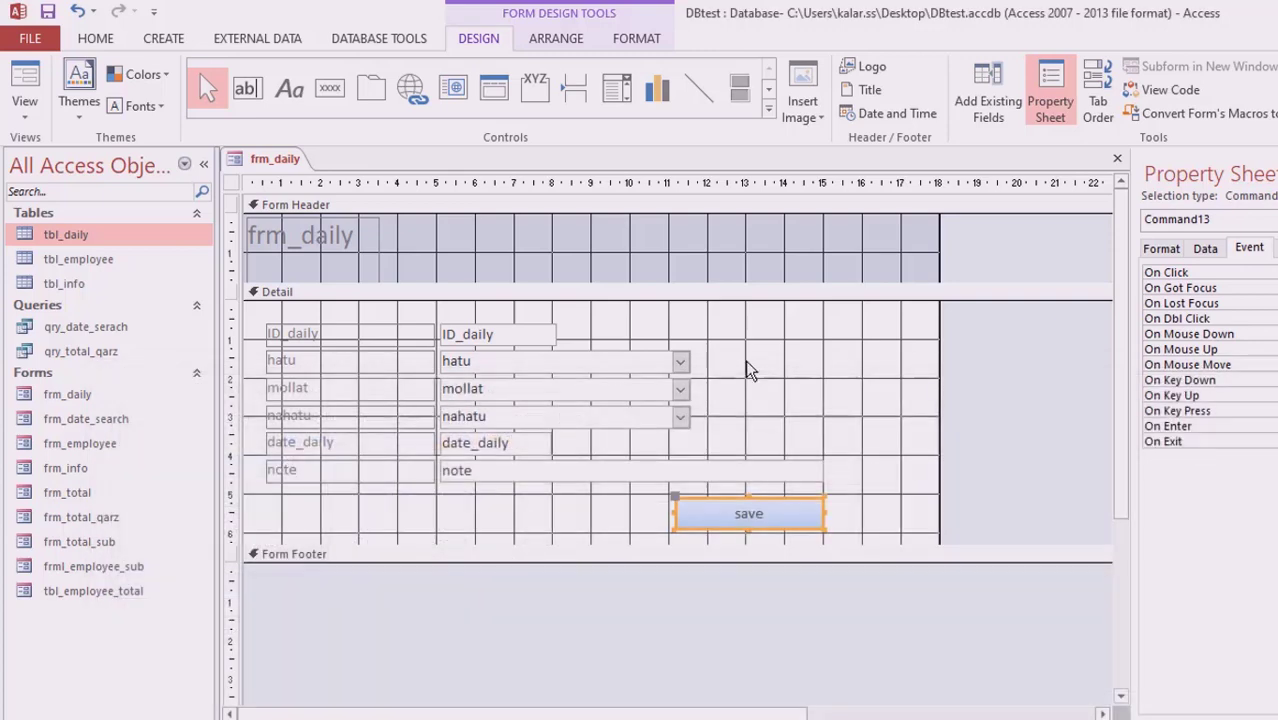
{"action": "left_click", "coordinate": [48, 14]}
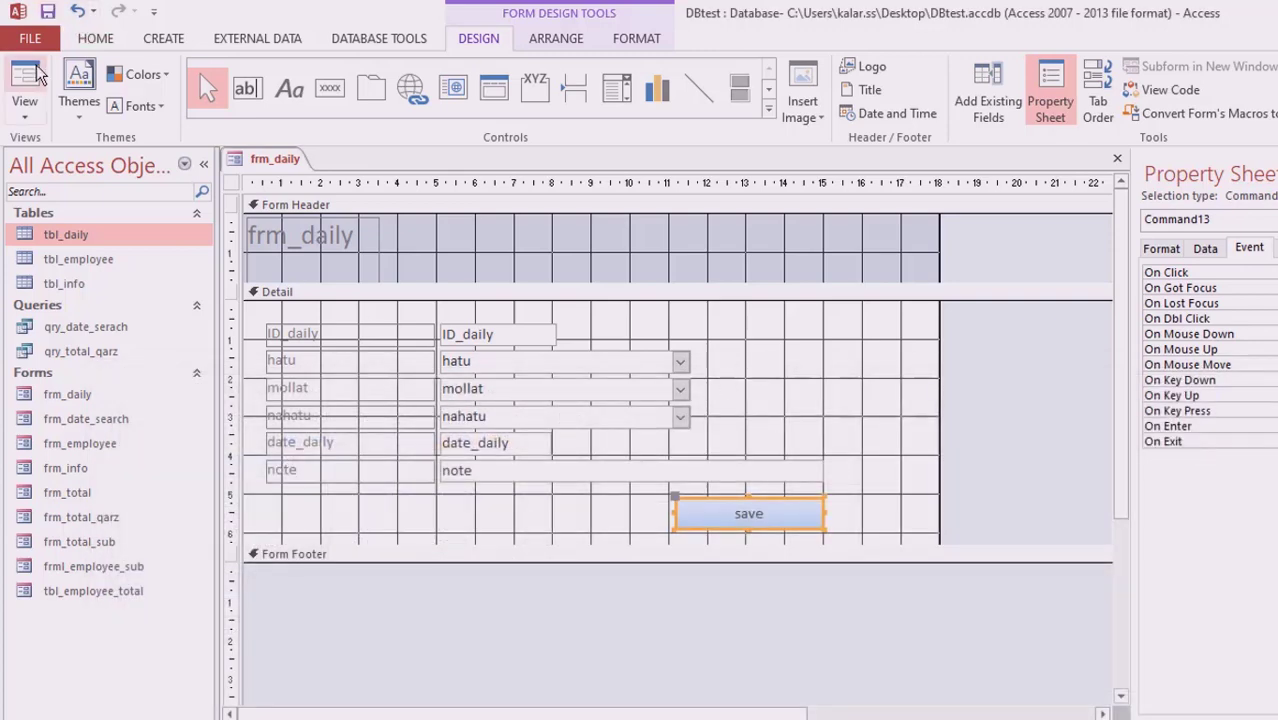
- Select the whole form and open the Macro Builder for its On Load event
{"action": "left_click", "coordinate": [231, 183]}
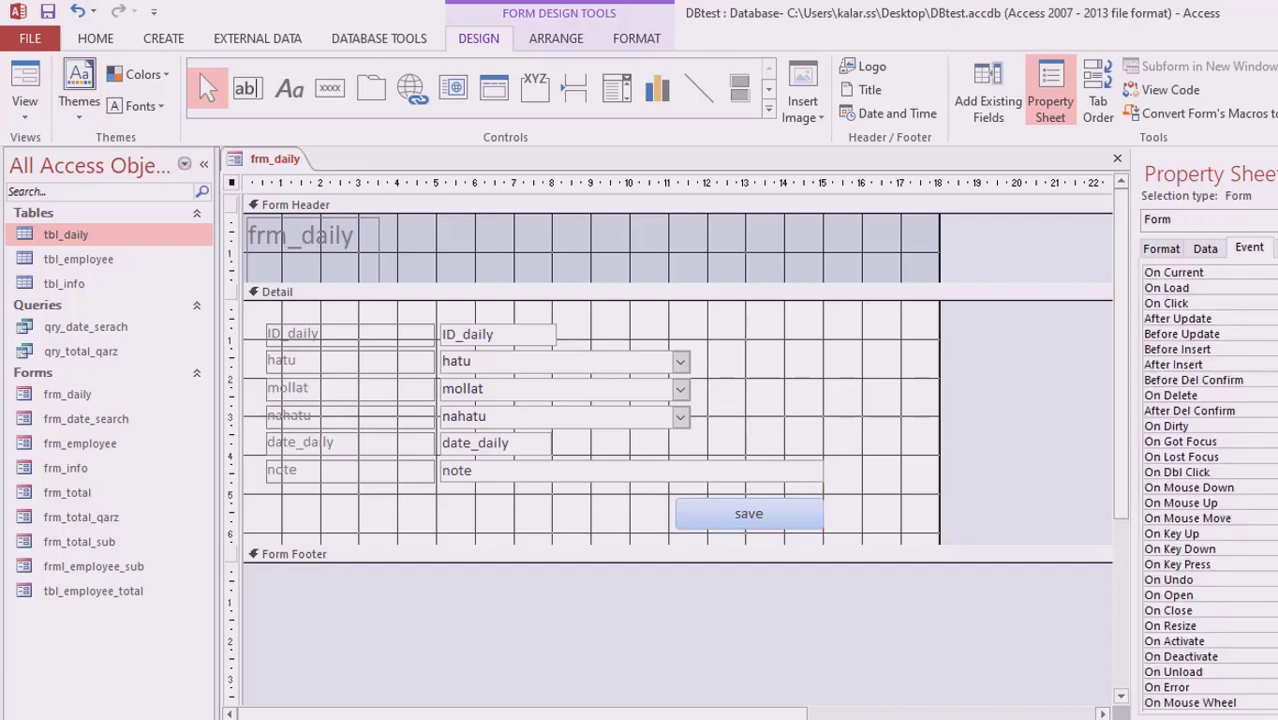
{"action": "left_click", "coordinate": [1272, 288]}
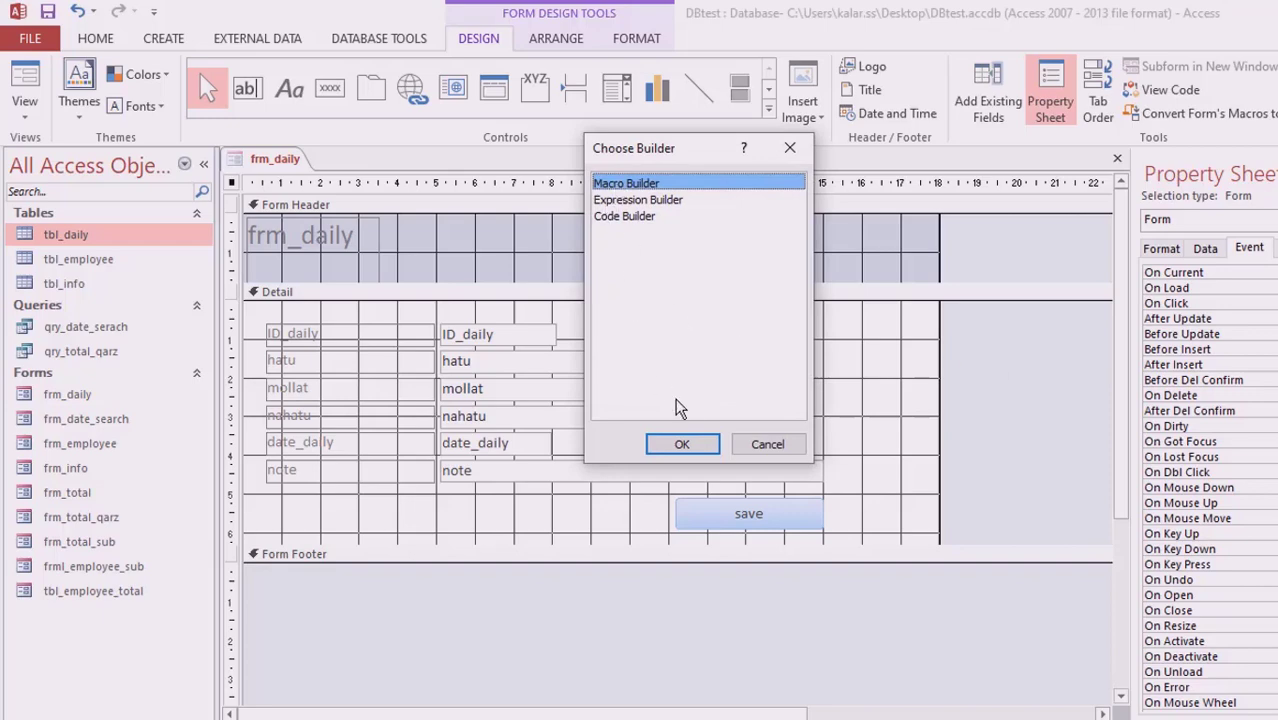
{"action": "left_click", "coordinate": [682, 445]}
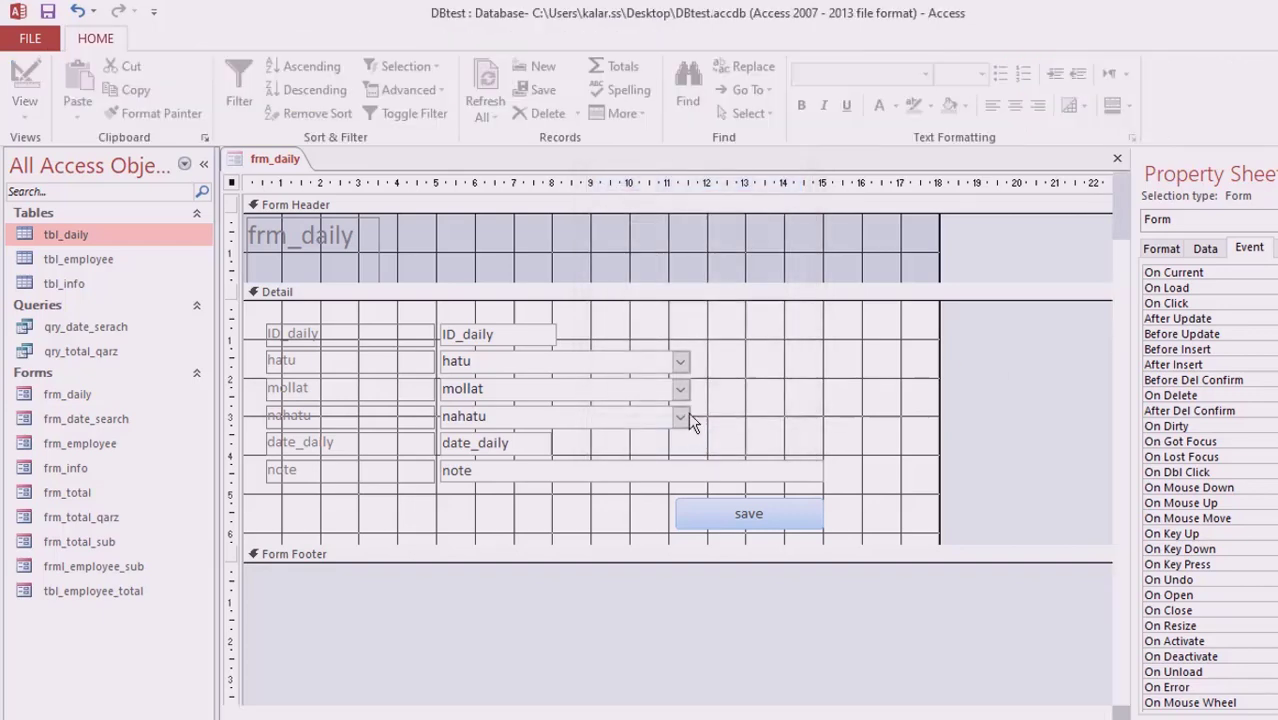
- Add a GoToRecord action to the On Load macro and set its Record argument to New
{"action": "type", "text": "Gog"}
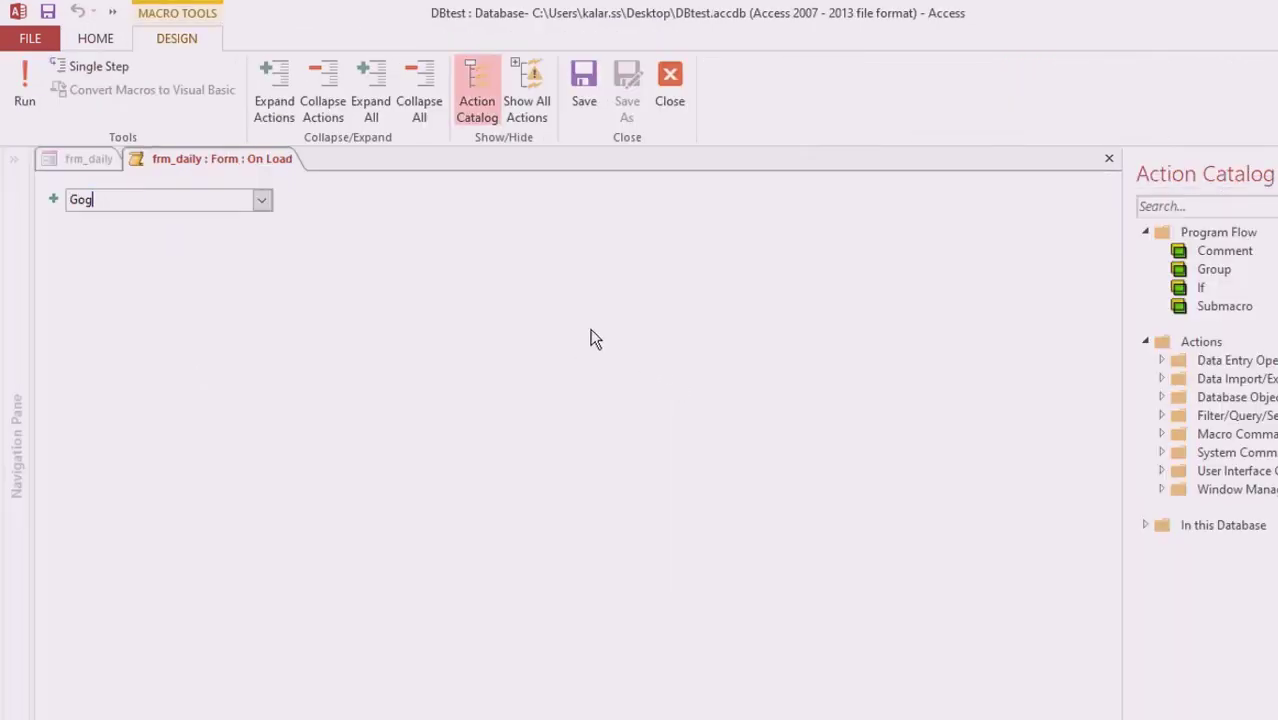
{"action": "key", "text": "BackSpace"}
{"action": "type", "text": "ToRecord"}
{"action": "key", "text": "Return"}
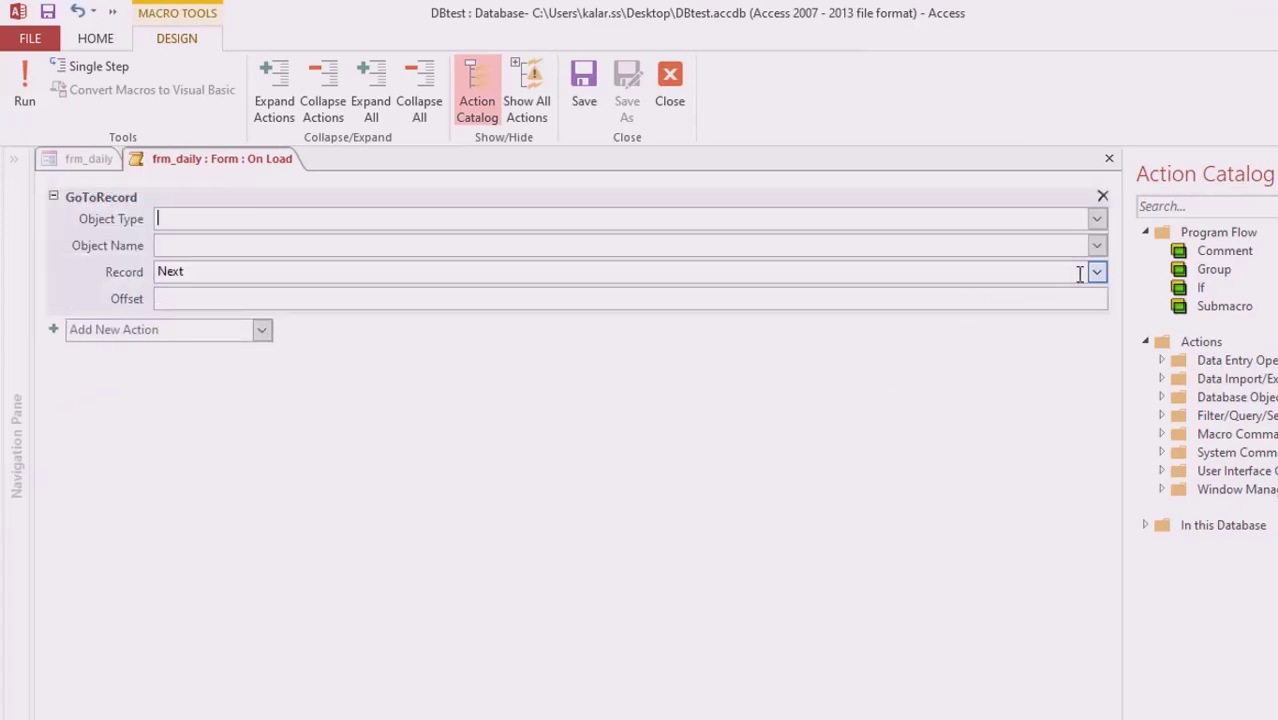
{"action": "left_click", "coordinate": [1096, 271]}
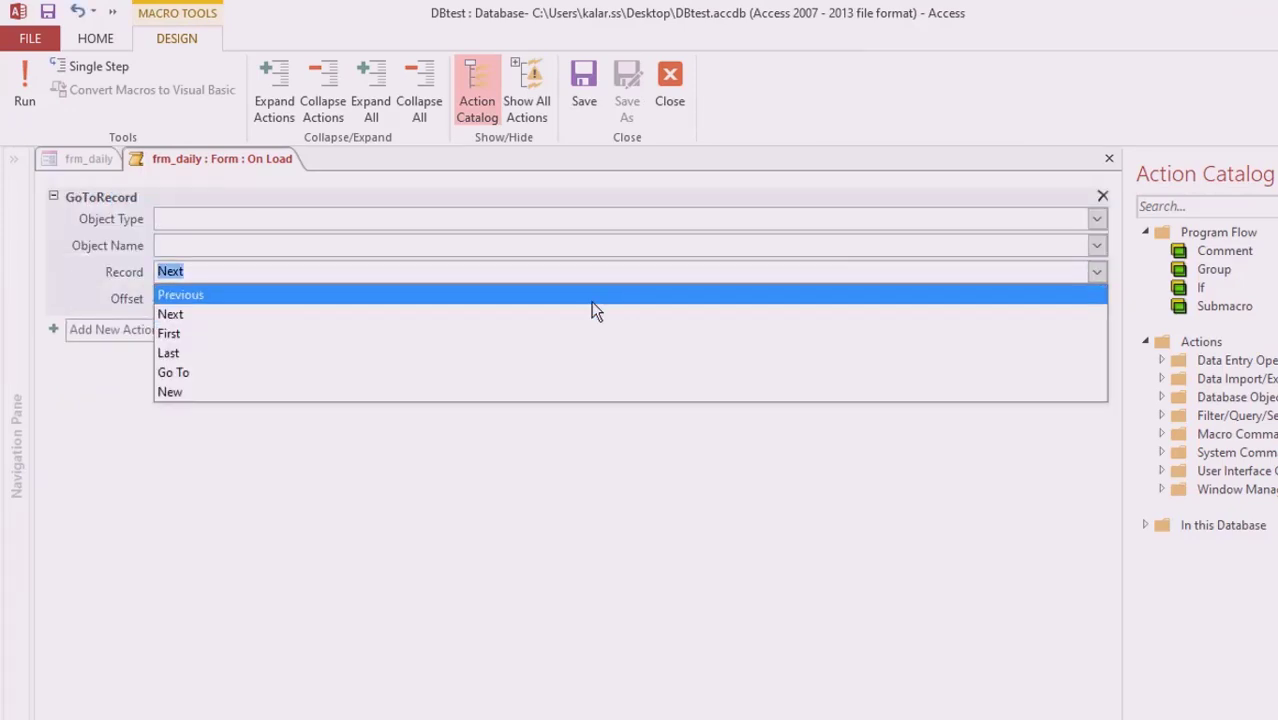
{"action": "left_click", "coordinate": [521, 392]}
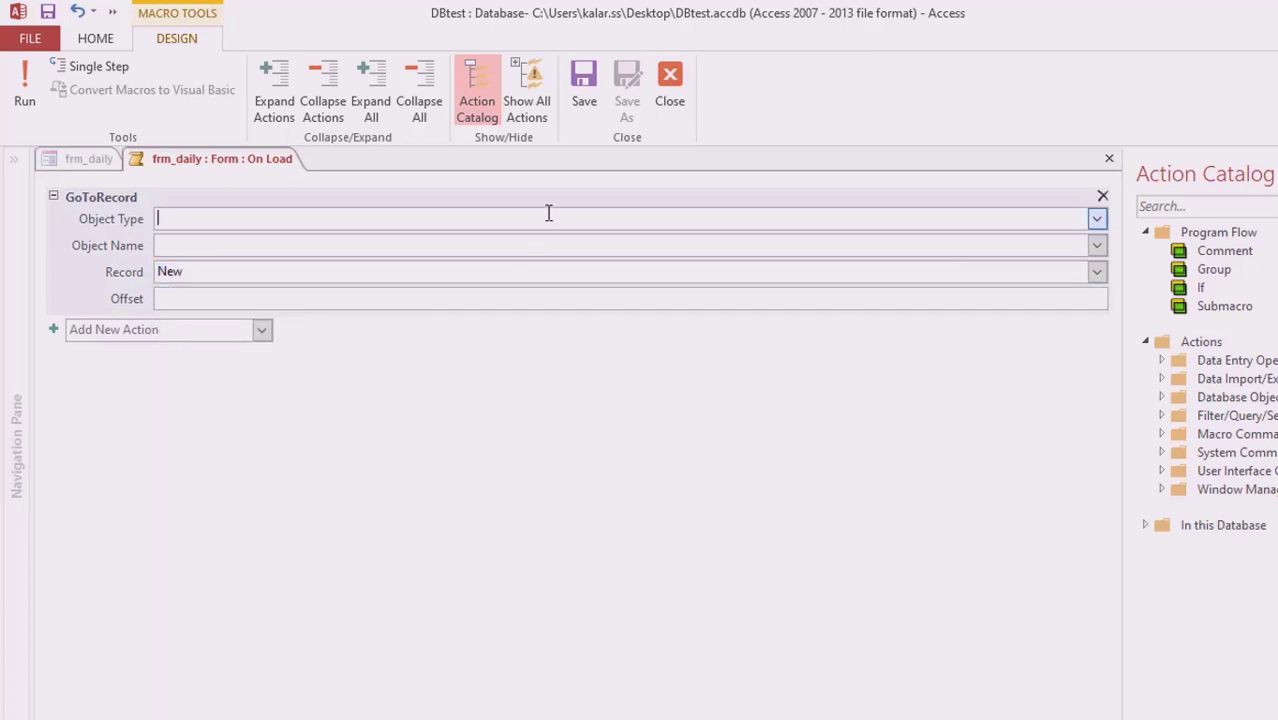
- Set the GoToRecord action's Object Type to Form and Object Name to frm_daily, and close the macro
{"action": "left_click", "coordinate": [1098, 222]}
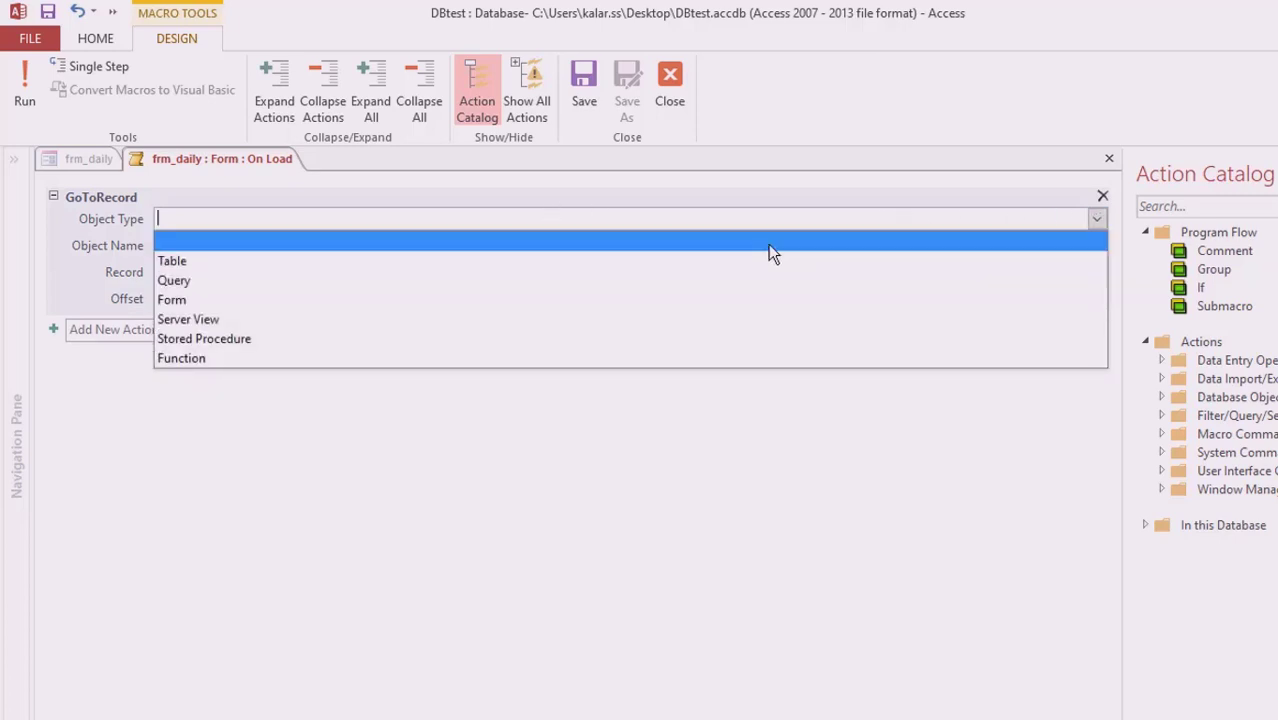
{"action": "left_click", "coordinate": [680, 304]}
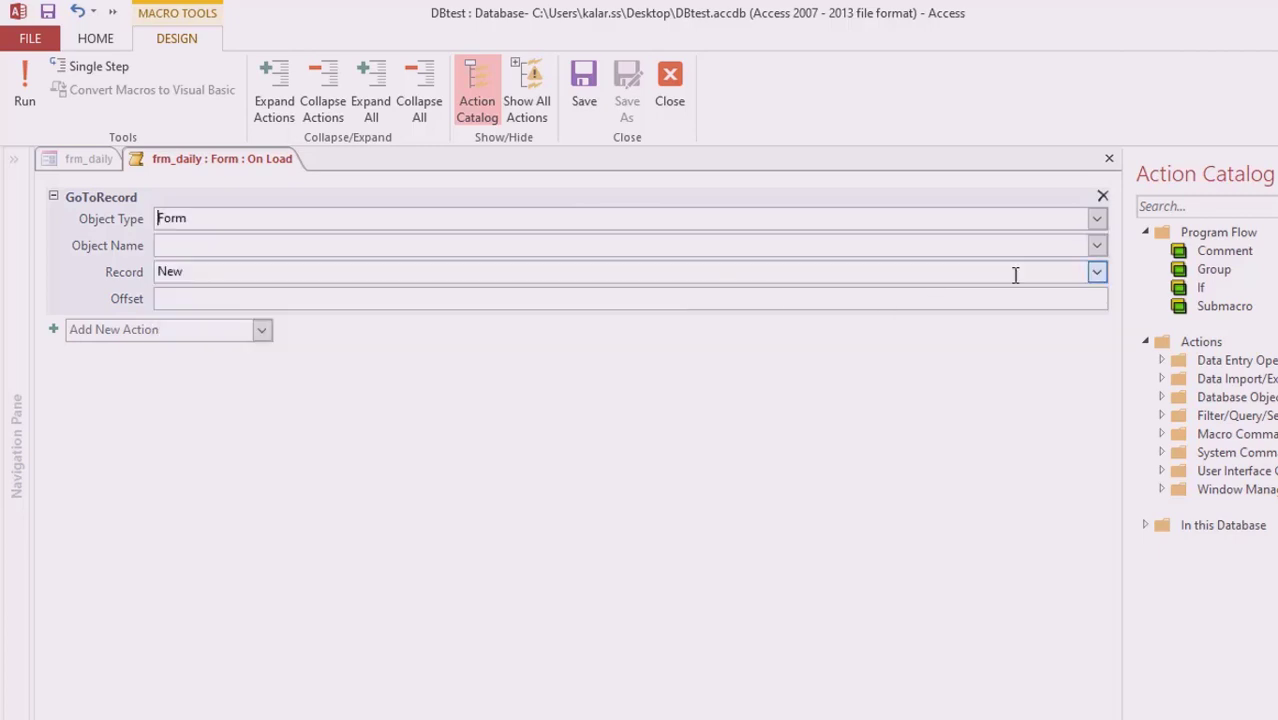
{"action": "left_click", "coordinate": [1097, 245]}
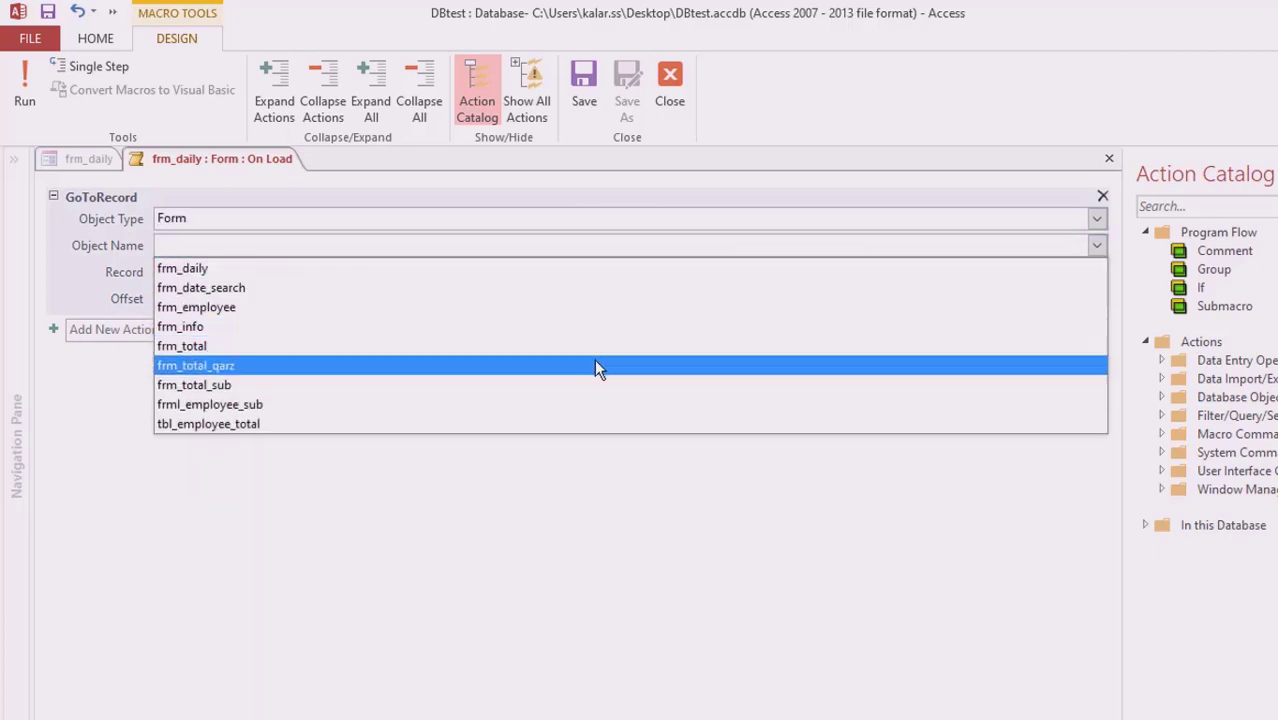
{"action": "left_click", "coordinate": [578, 266]}
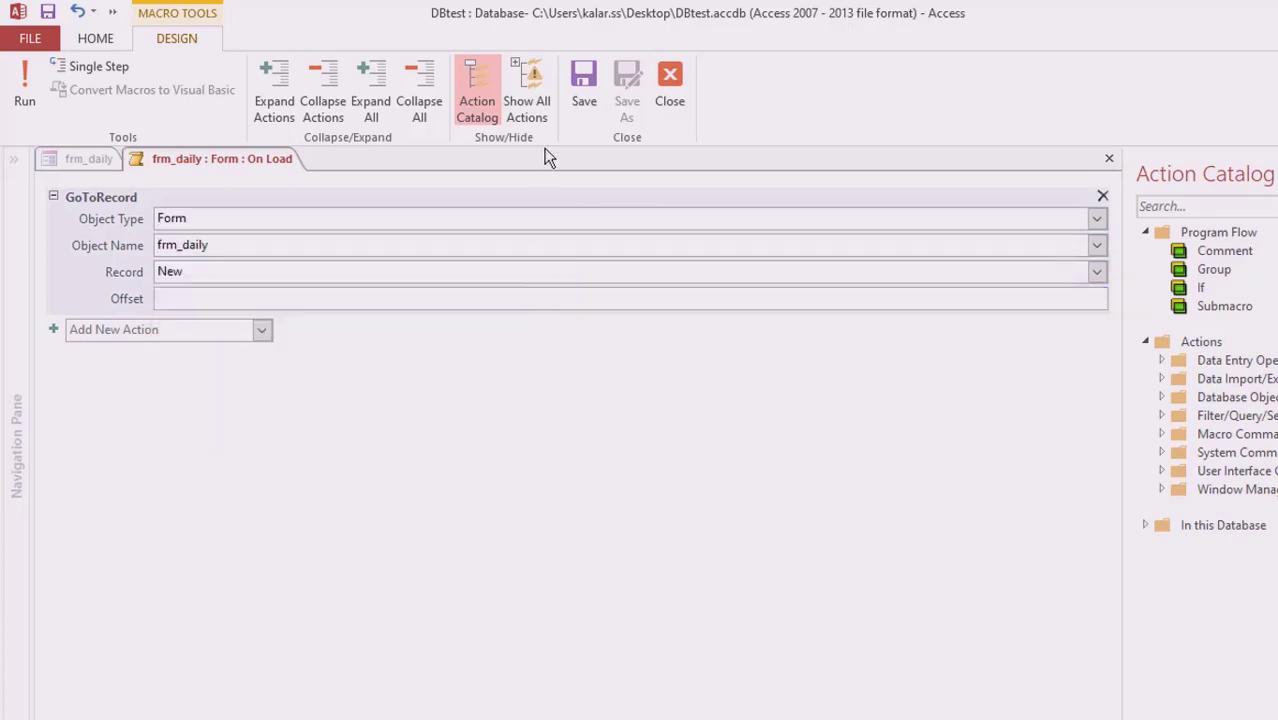
{"action": "left_click", "coordinate": [664, 100]}
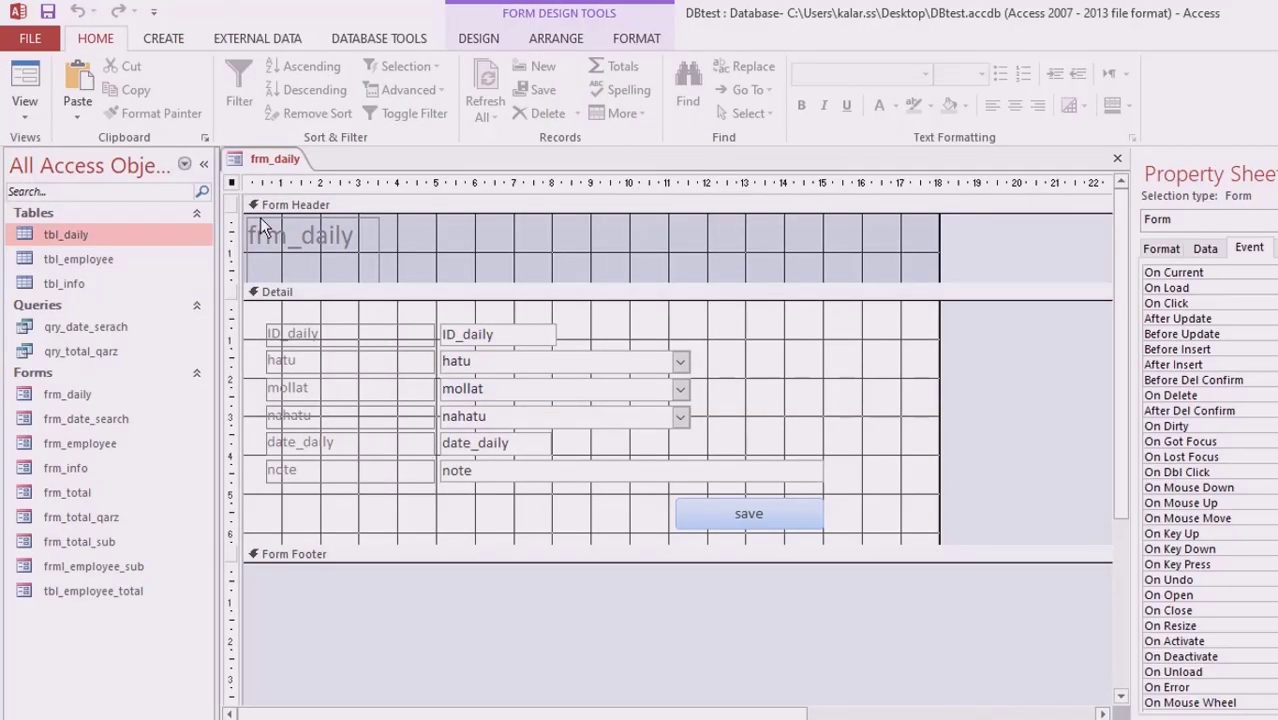
- Open frm_daily in Form View and save a record with the fourth employee as hatu and today's date, 02/08/2019
{"action": "left_click", "coordinate": [26, 85]}
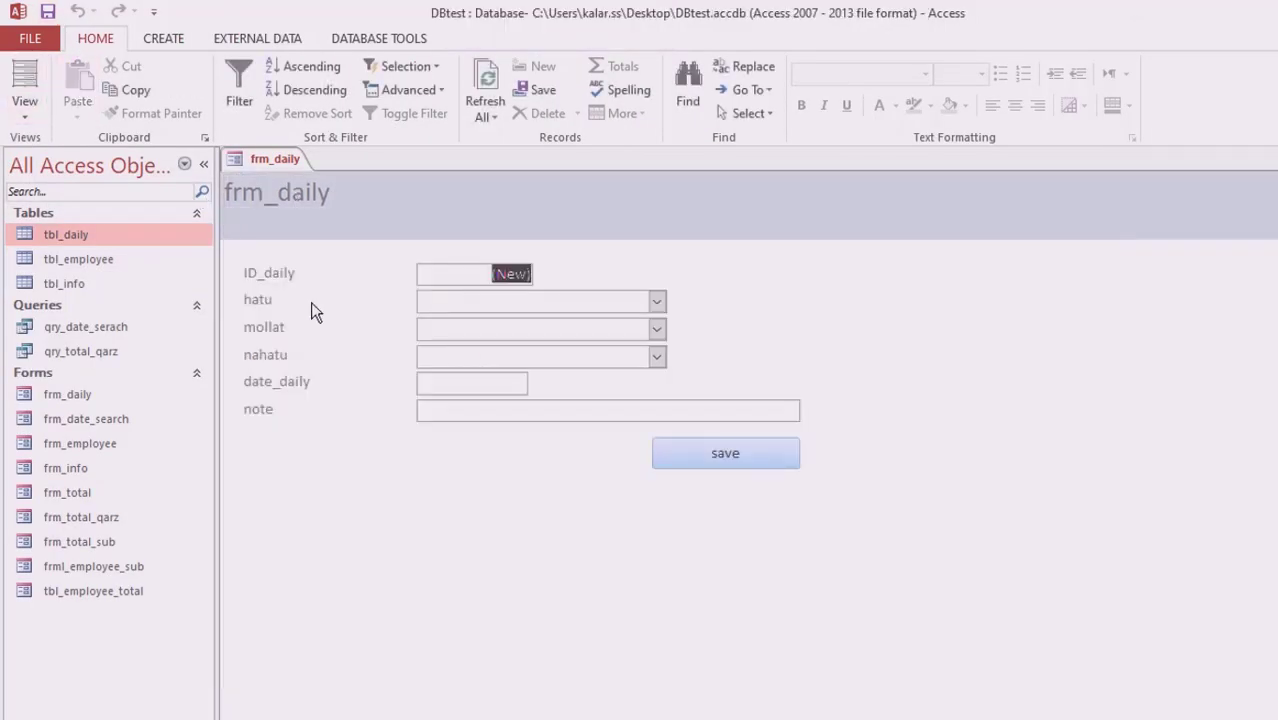
{"action": "left_click", "coordinate": [657, 301]}
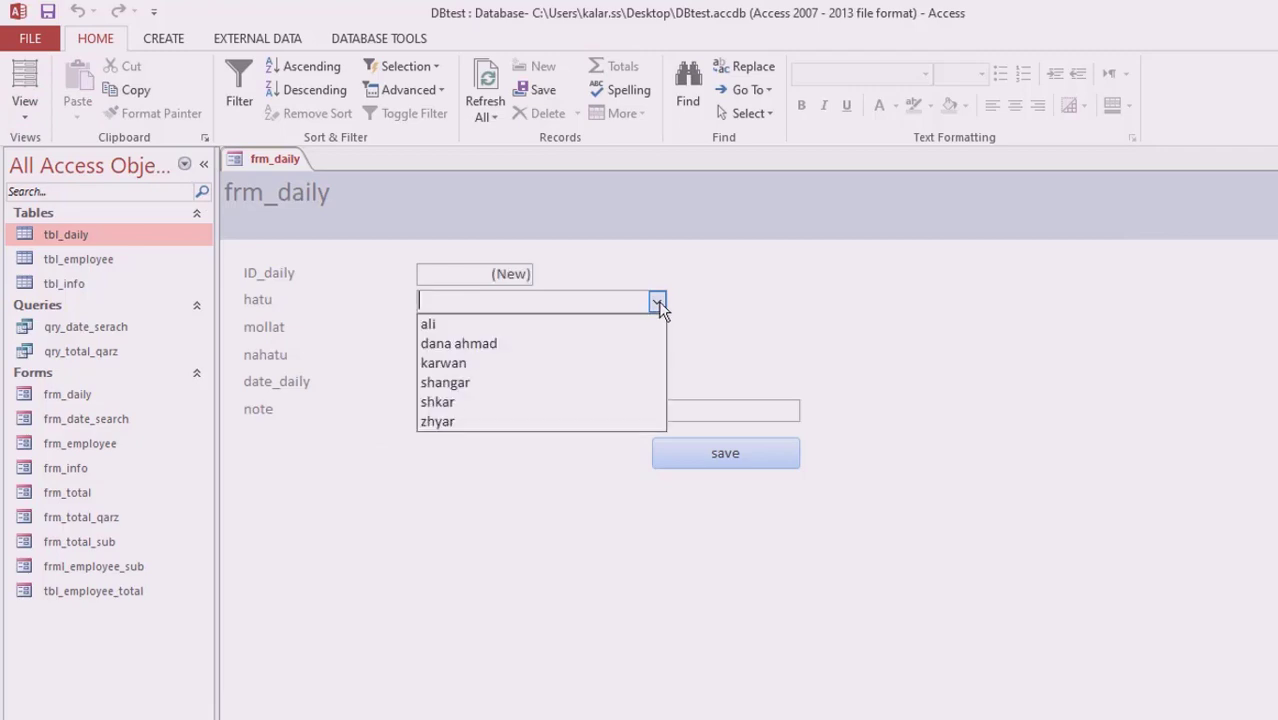
{"action": "left_click", "coordinate": [513, 385]}
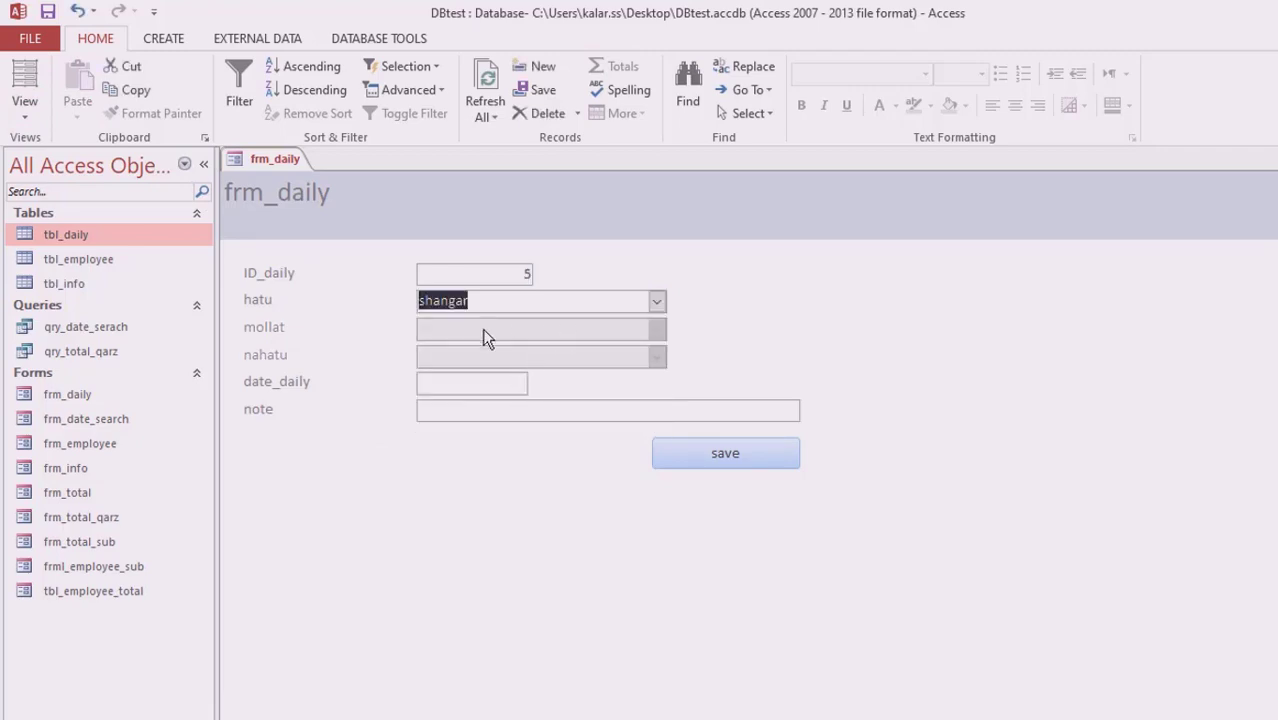
{"action": "left_click", "coordinate": [448, 383]}
{"action": "left_click", "coordinate": [538, 381]}
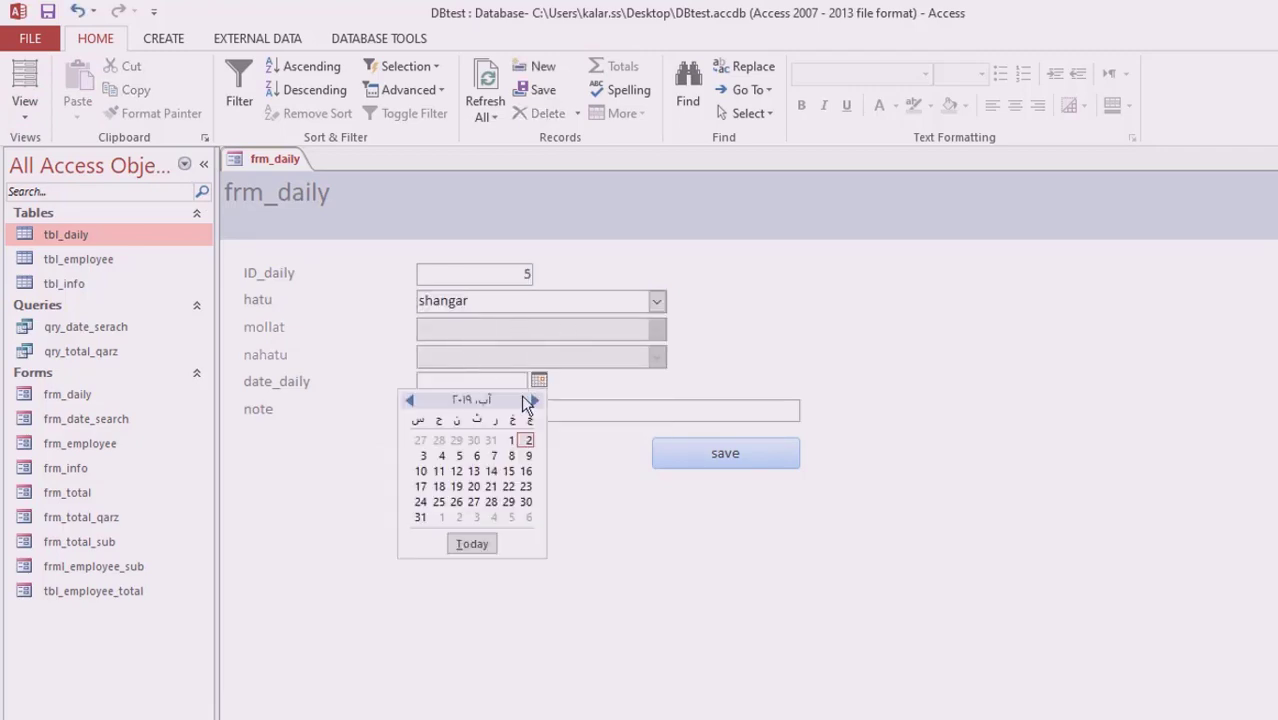
{"action": "left_click", "coordinate": [462, 547]}
{"action": "left_click", "coordinate": [485, 410]}
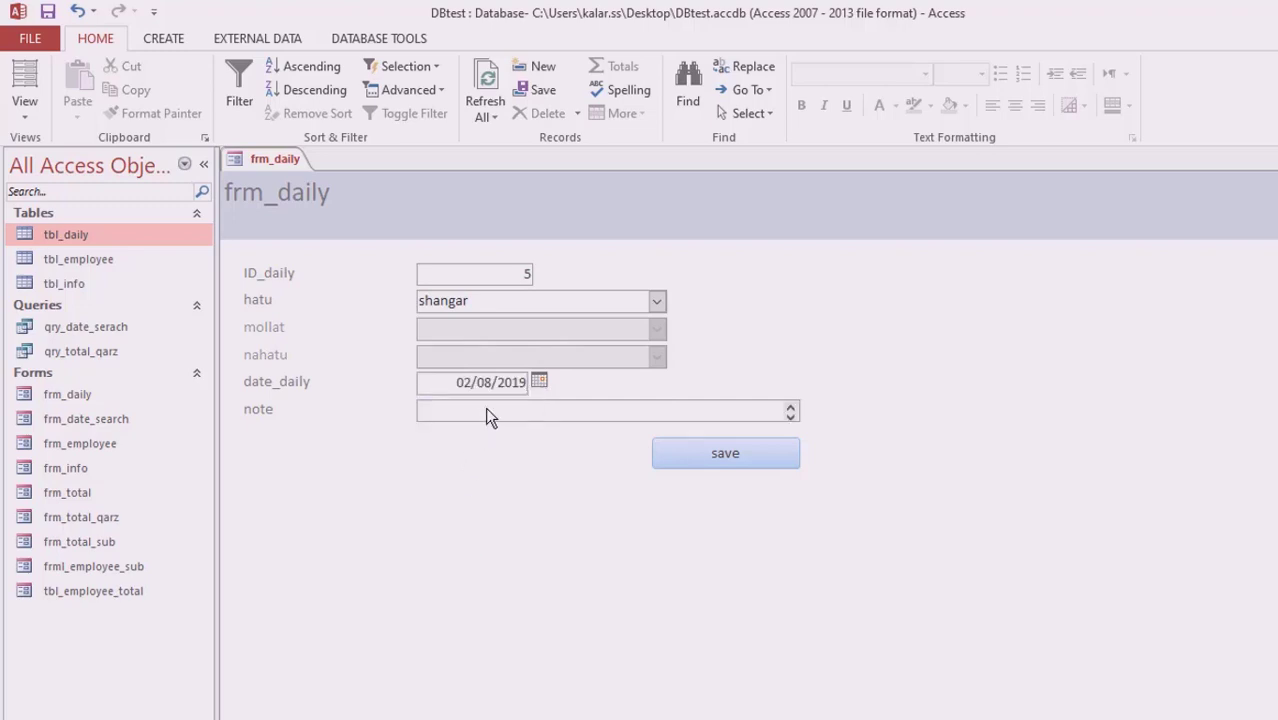
{"action": "left_click", "coordinate": [720, 458]}
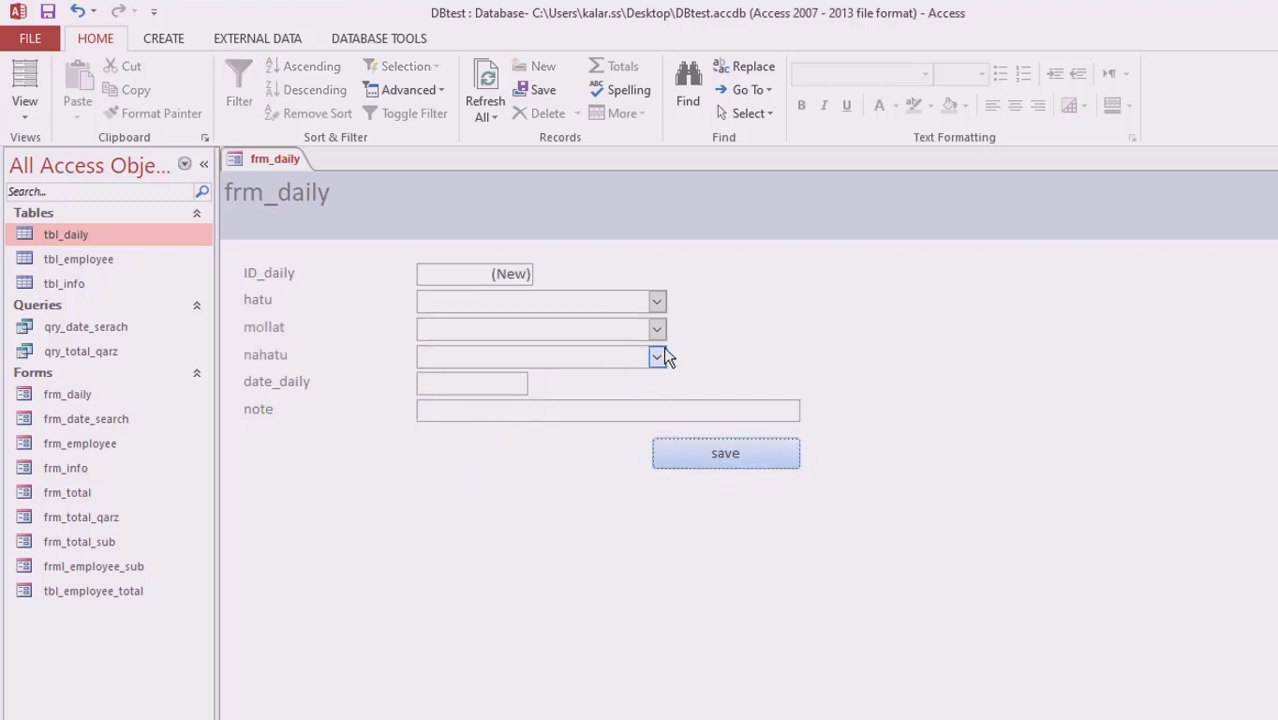
- Save another record with the fourth employee chosen in mollat and date_daily set to today, 02/08/2019
{"action": "left_click", "coordinate": [658, 329]}
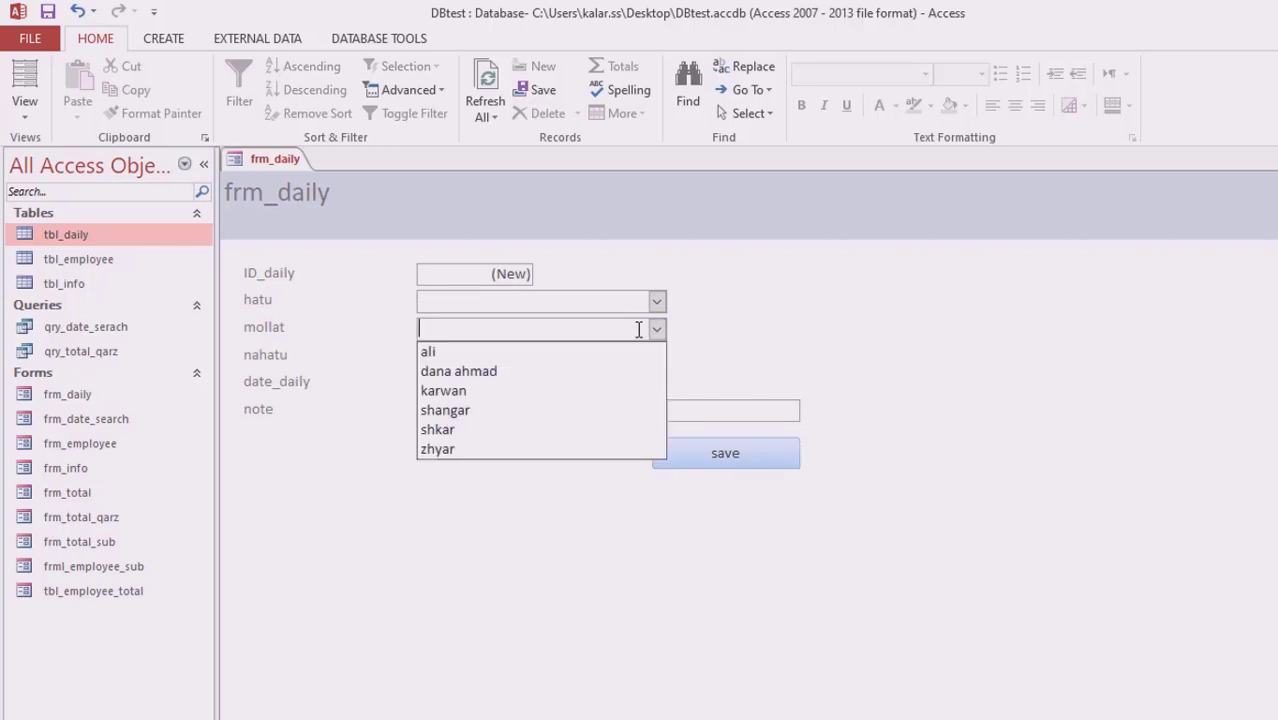
{"action": "left_click", "coordinate": [516, 410]}
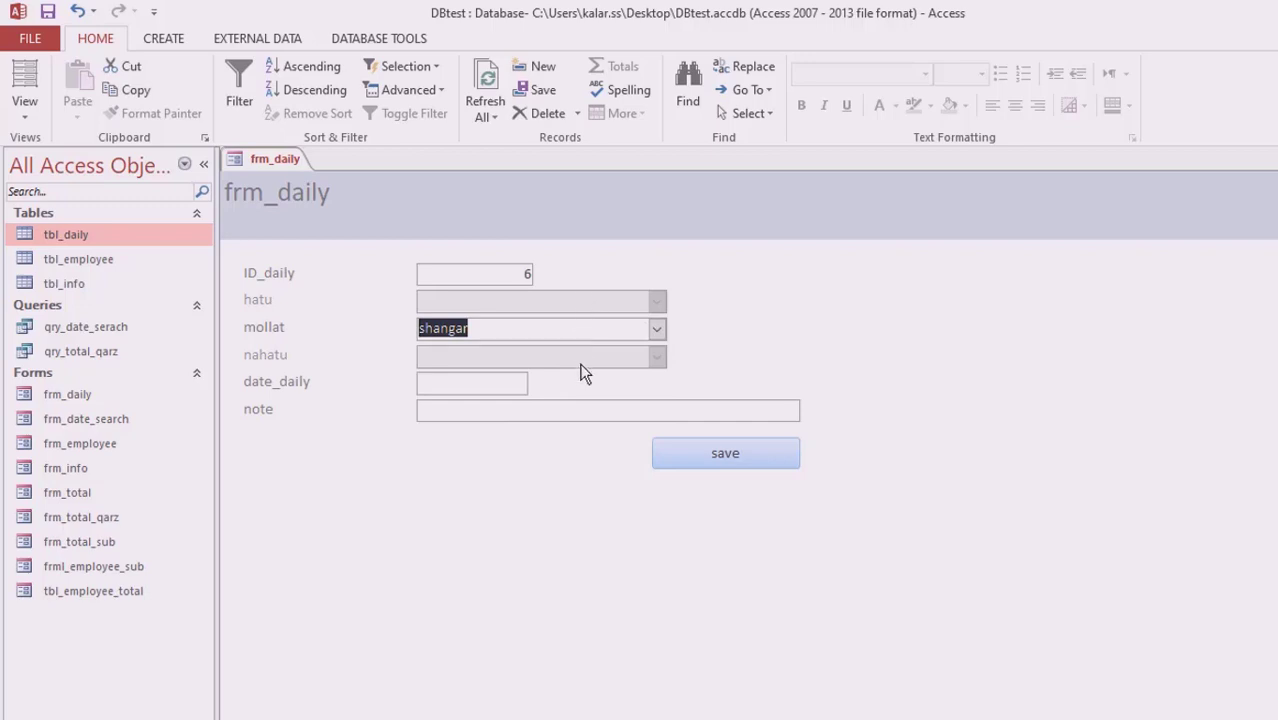
{"action": "left_click", "coordinate": [490, 381]}
{"action": "left_click", "coordinate": [538, 381]}
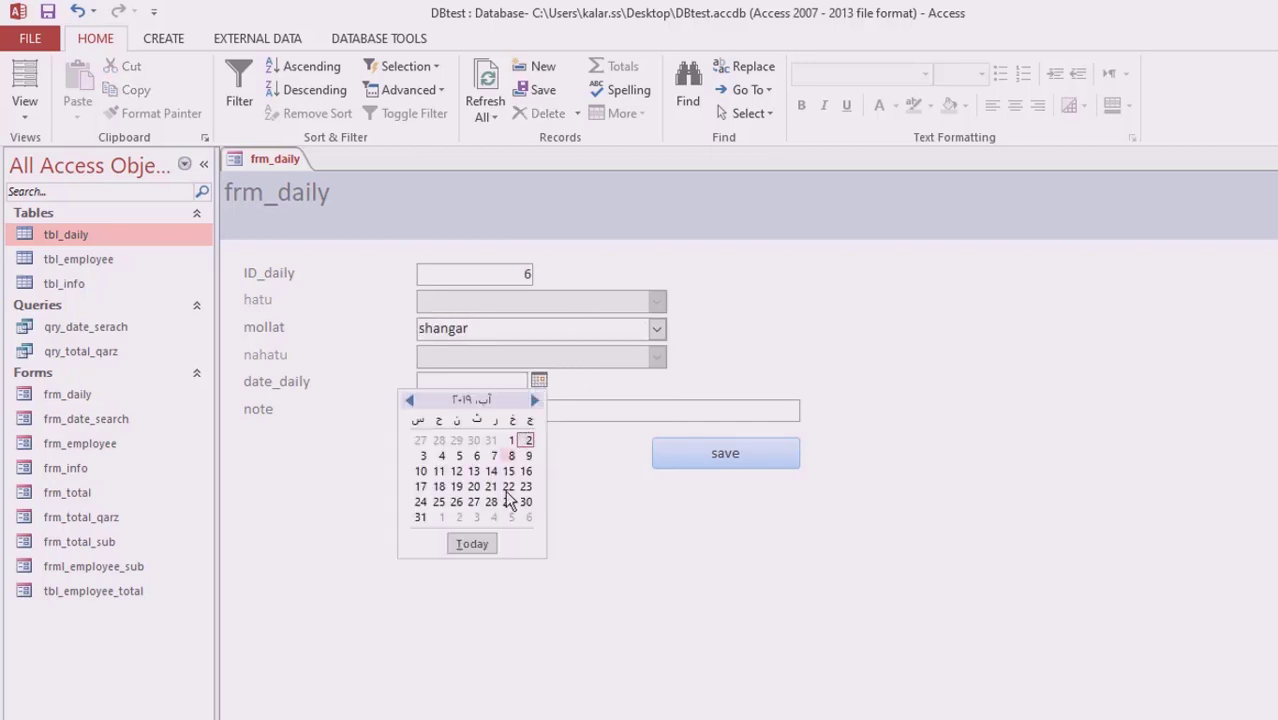
{"action": "left_click", "coordinate": [483, 550]}
{"action": "left_click", "coordinate": [490, 414]}
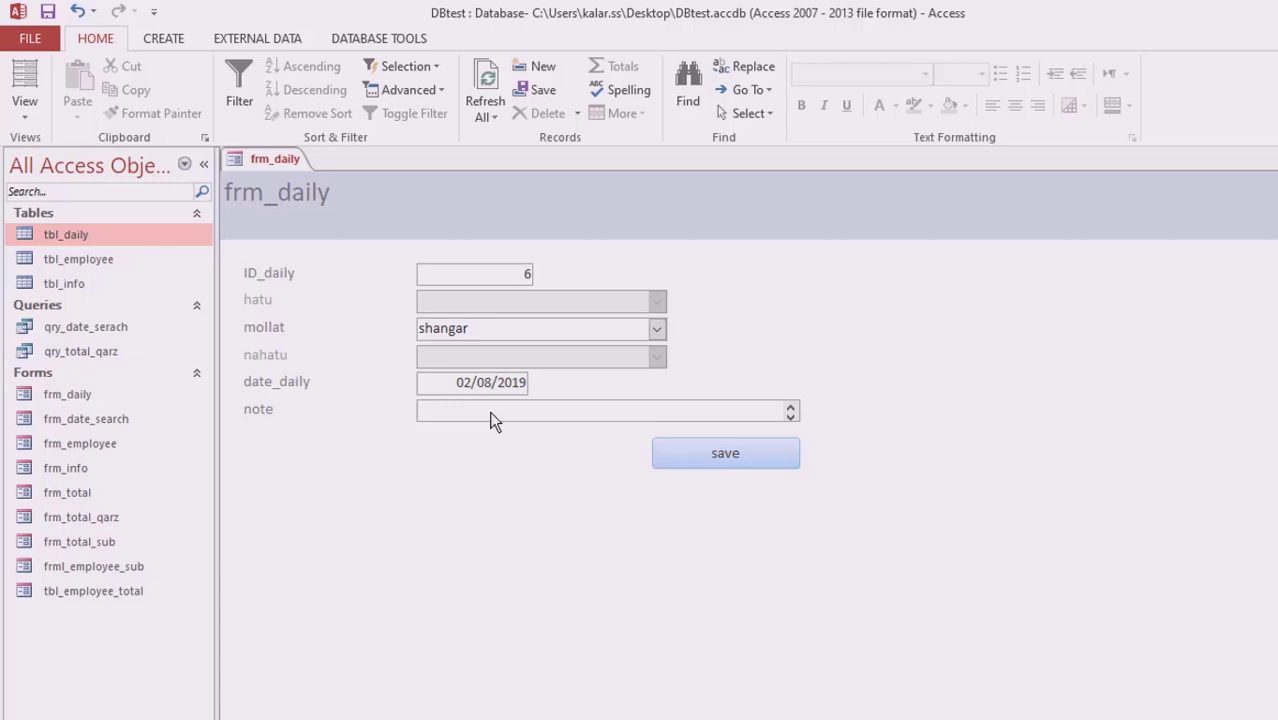
{"action": "left_click", "coordinate": [685, 453]}
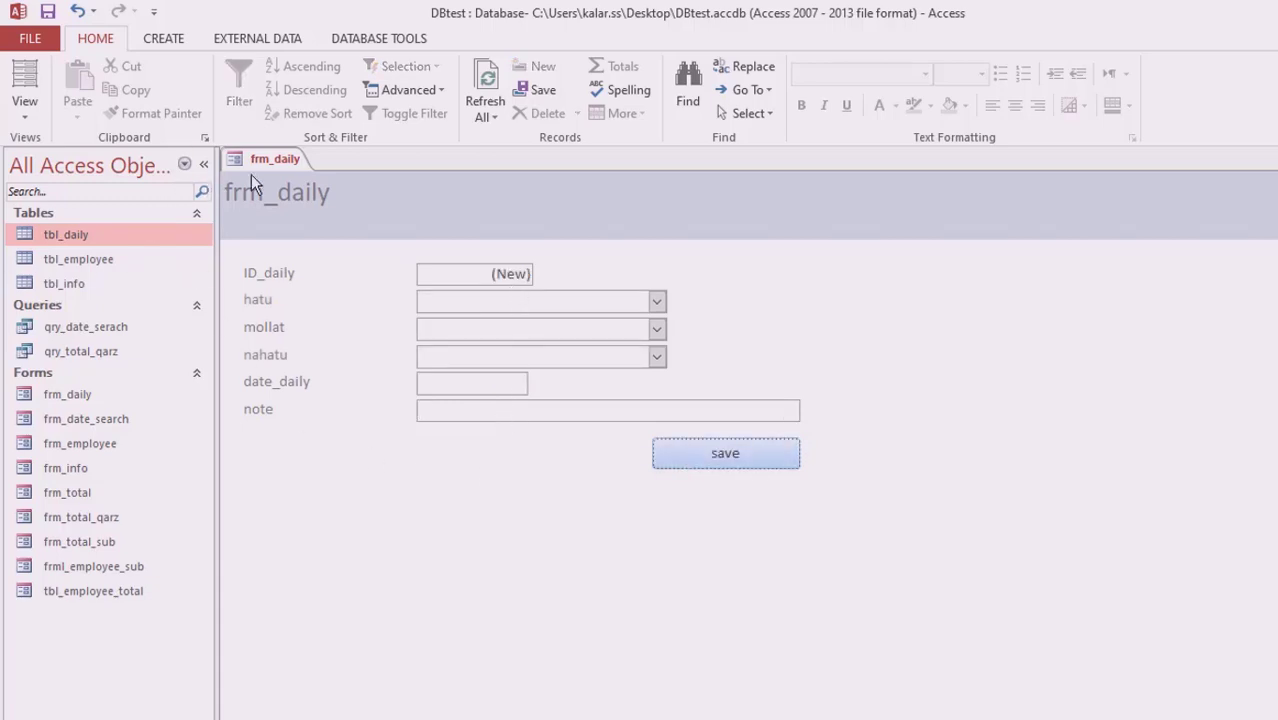